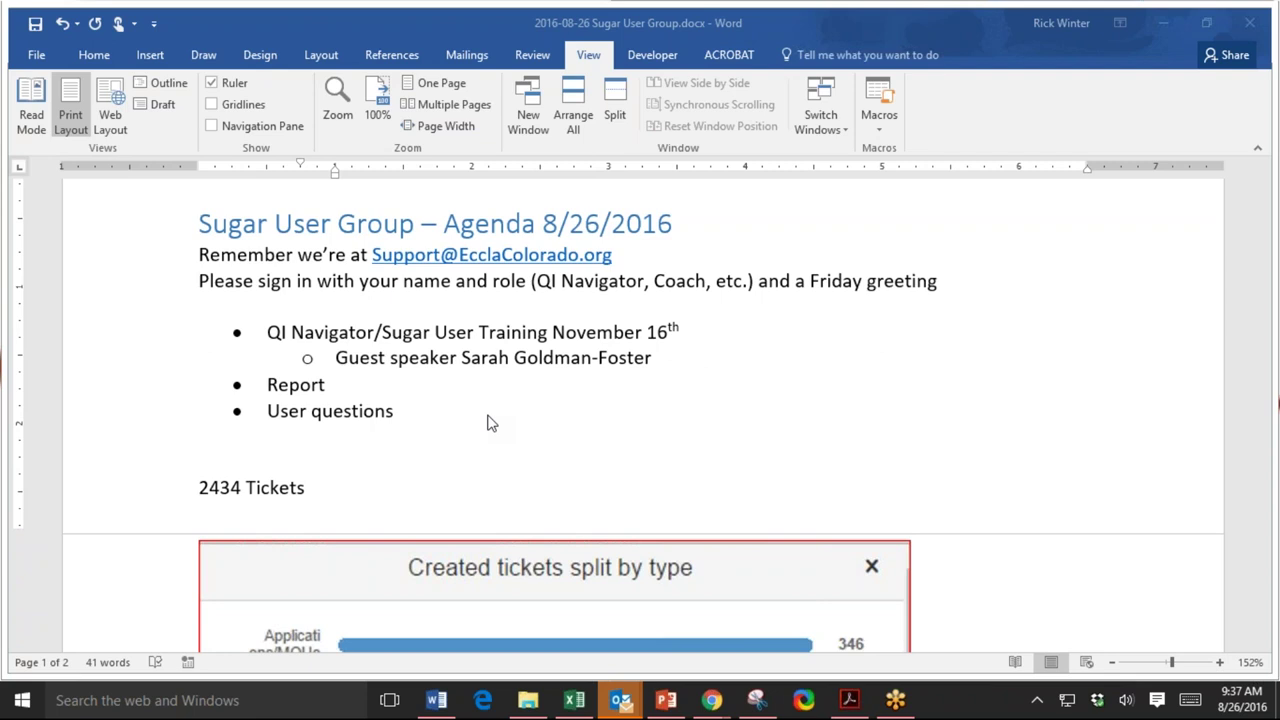
Review the agenda and the "Created tickets split by type" chart below it, returning to the User questions bullet.
scroll(808, 443, down, 1)
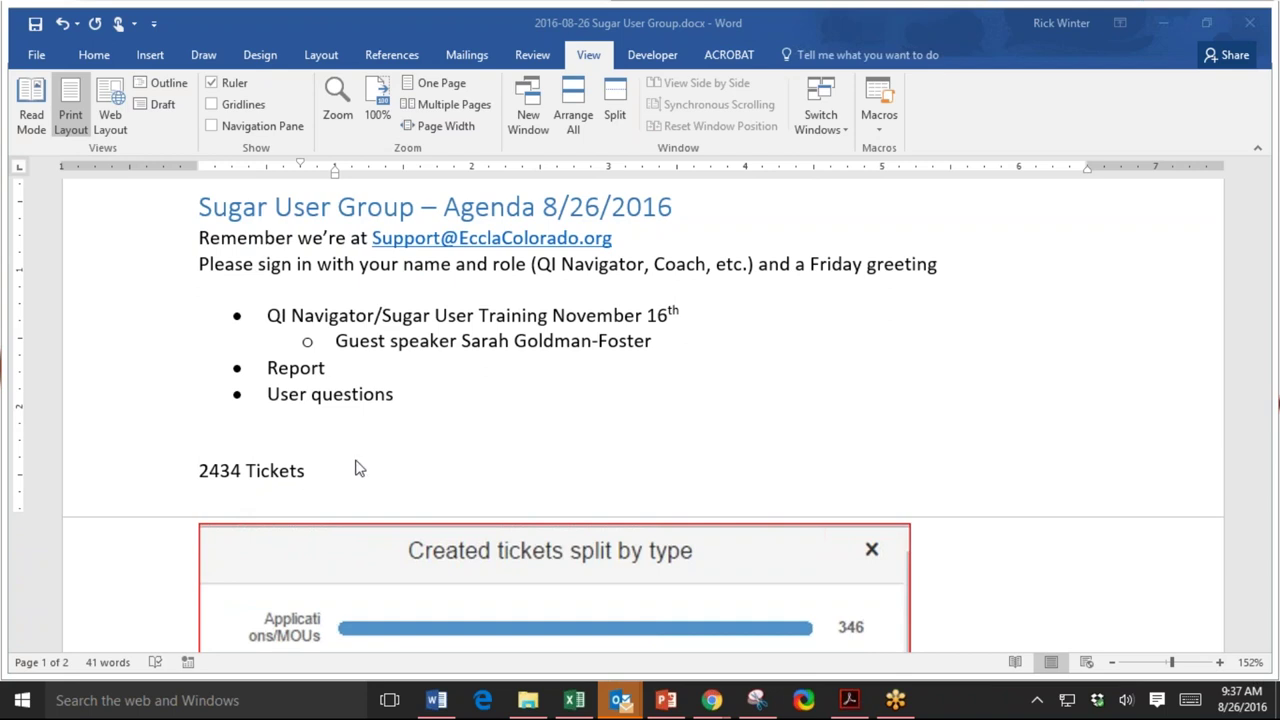
scroll(600, 450, down, 1)
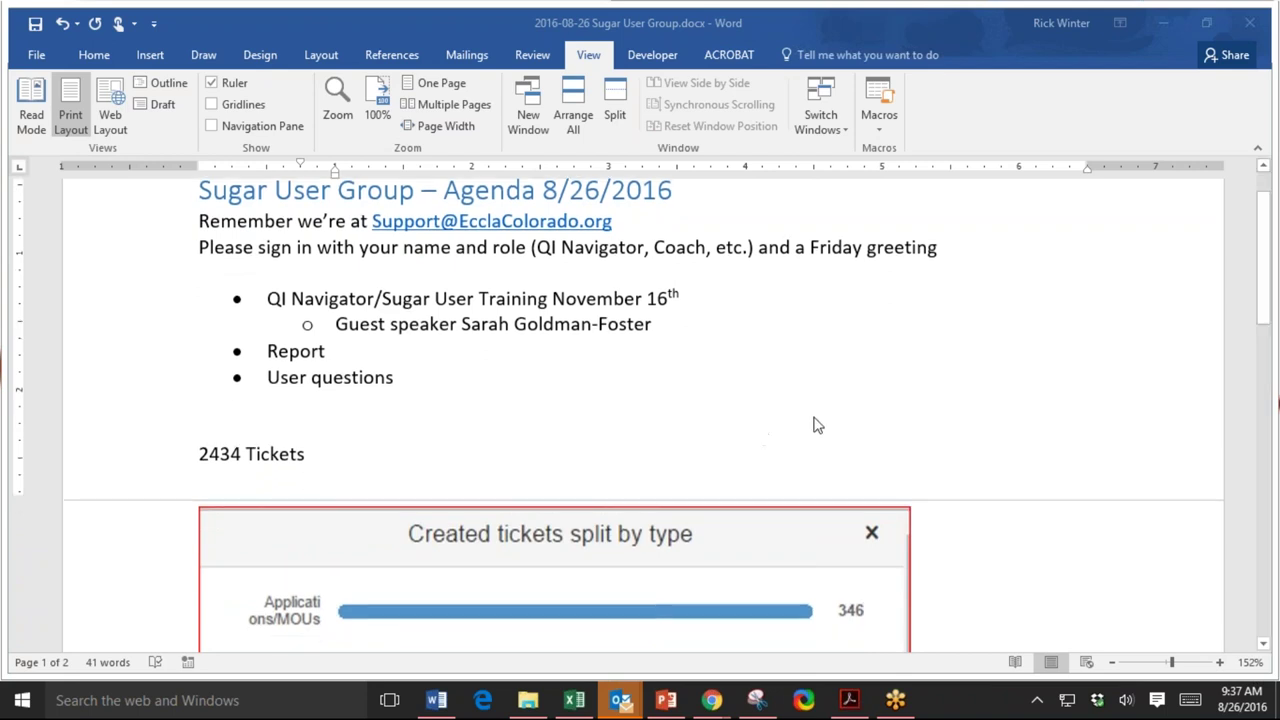
scroll(812, 424, down, 3)
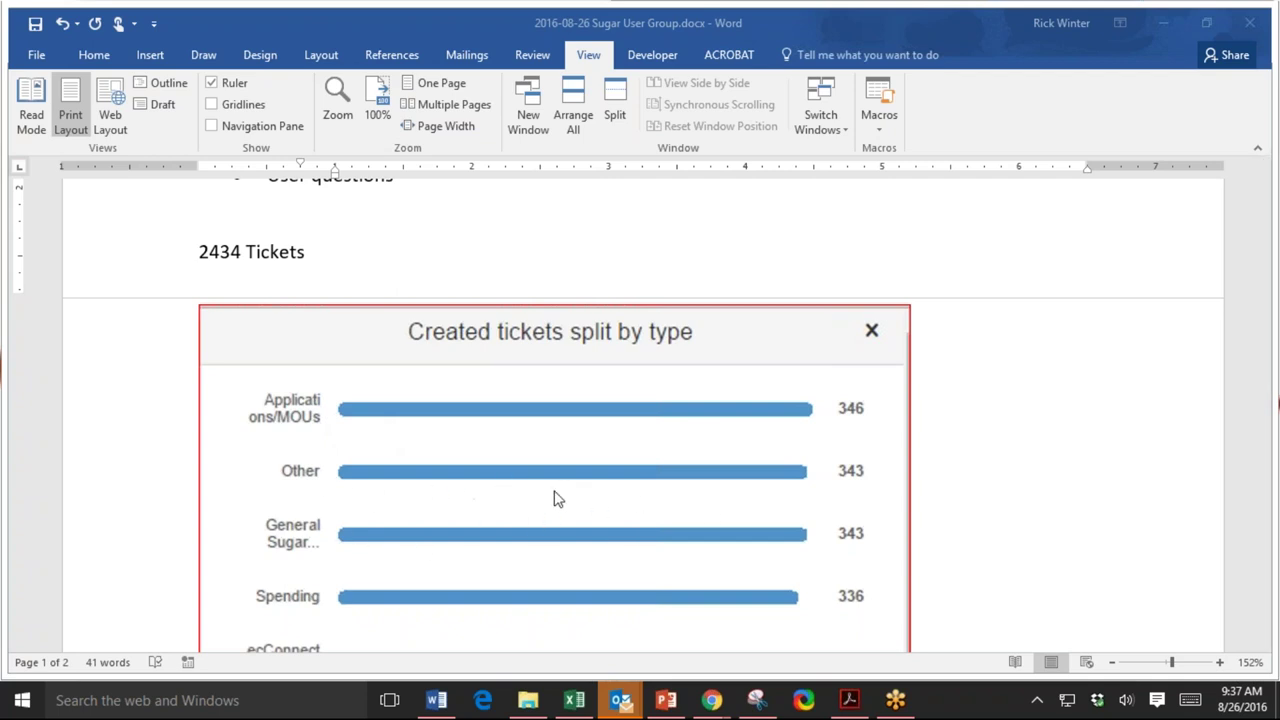
scroll(636, 468, down, 1)
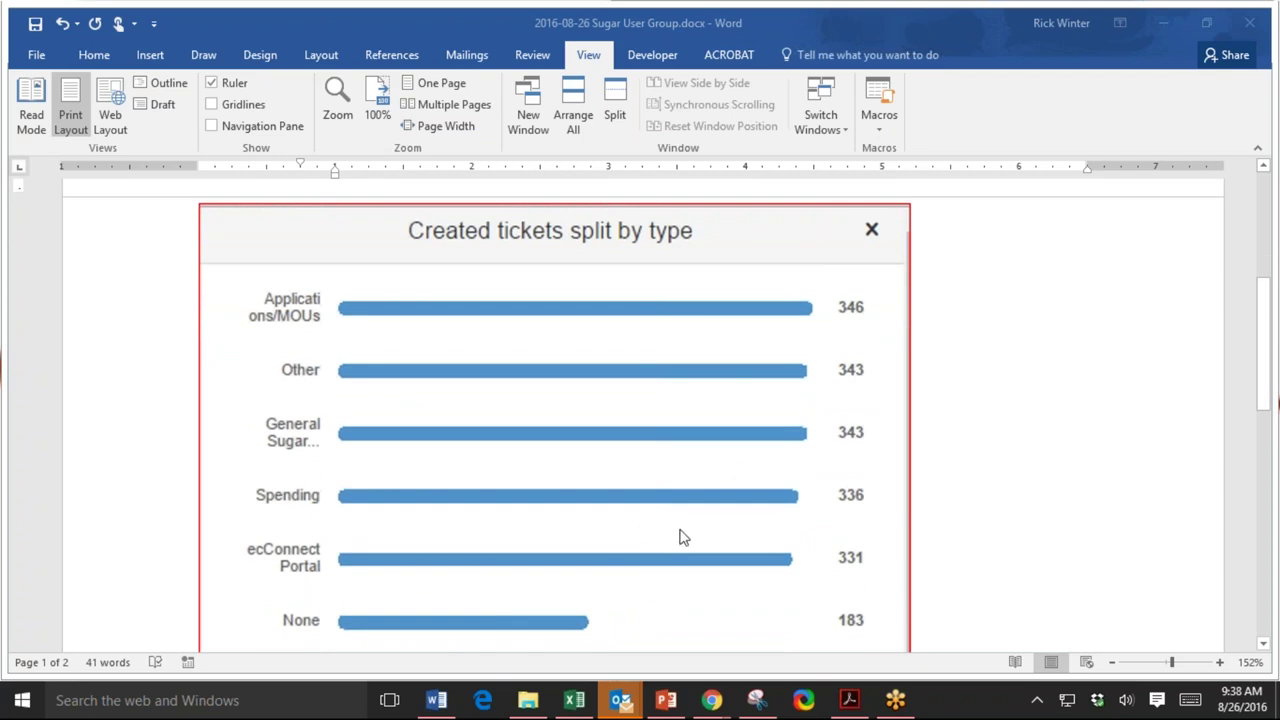
scroll(690, 532, down, 2)
scroll(697, 529, down, 1)
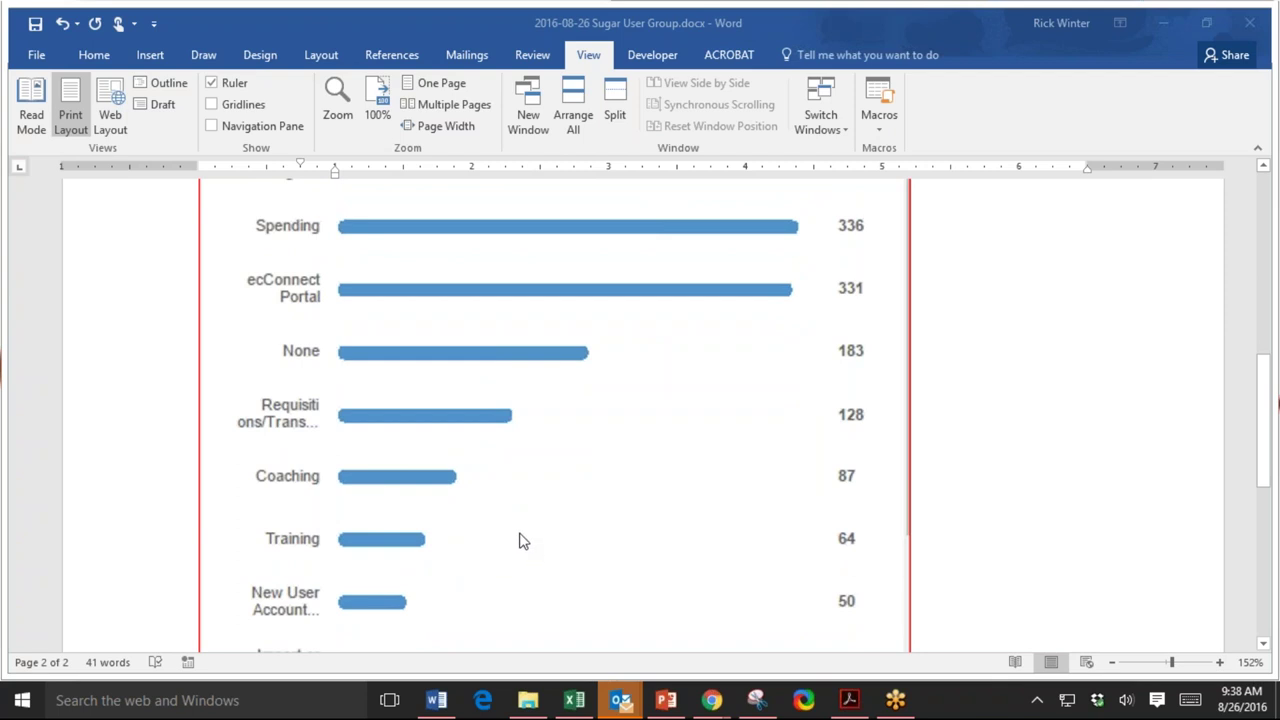
scroll(523, 511, up, 1)
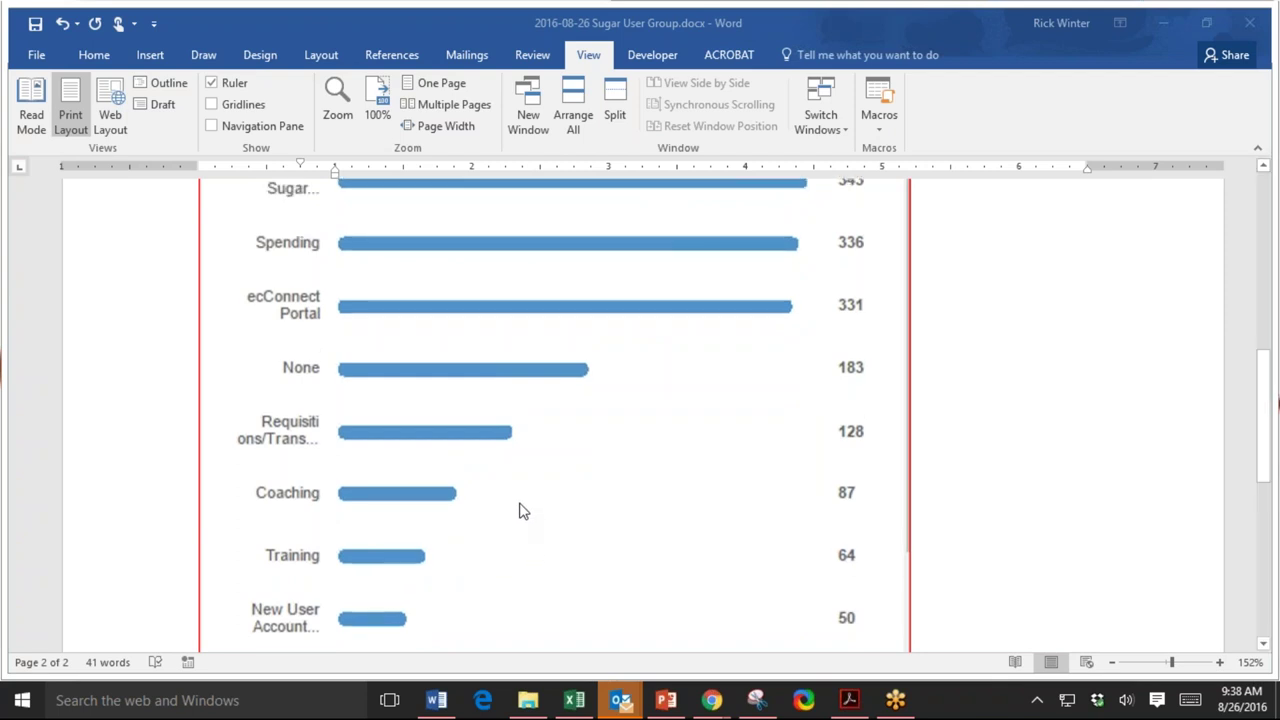
scroll(520, 511, down, 2)
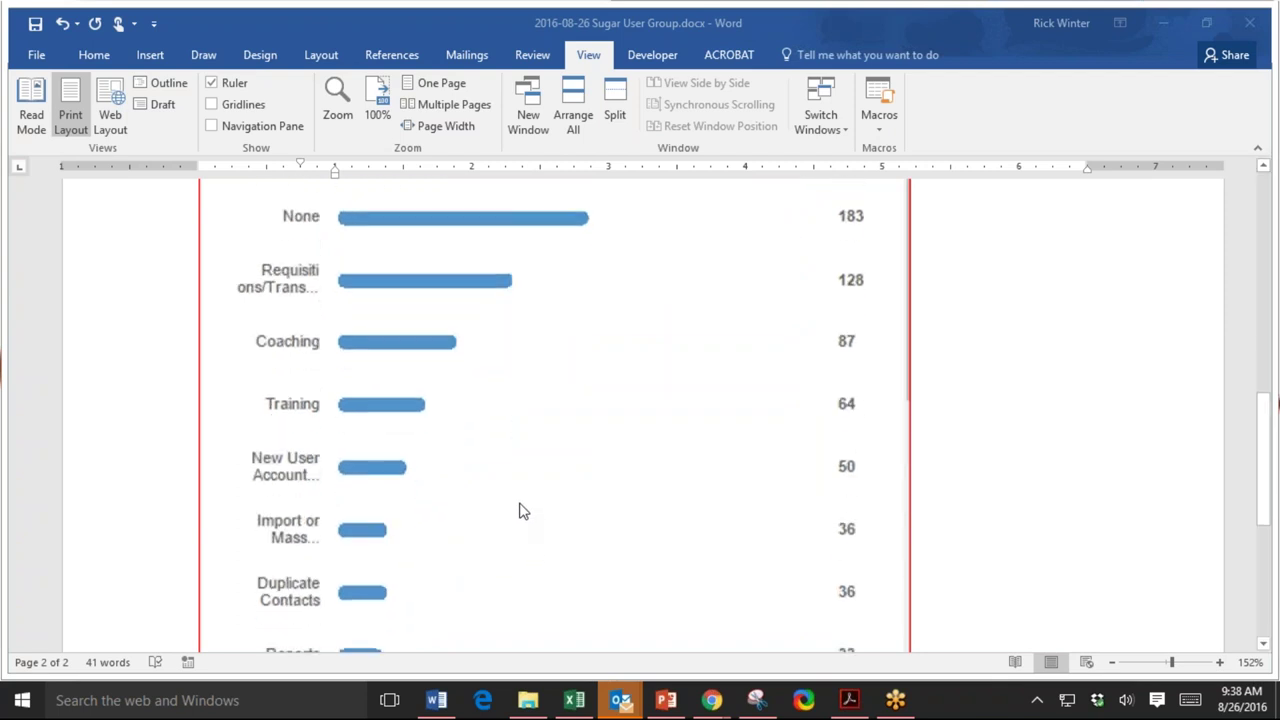
scroll(520, 511, up, 6)
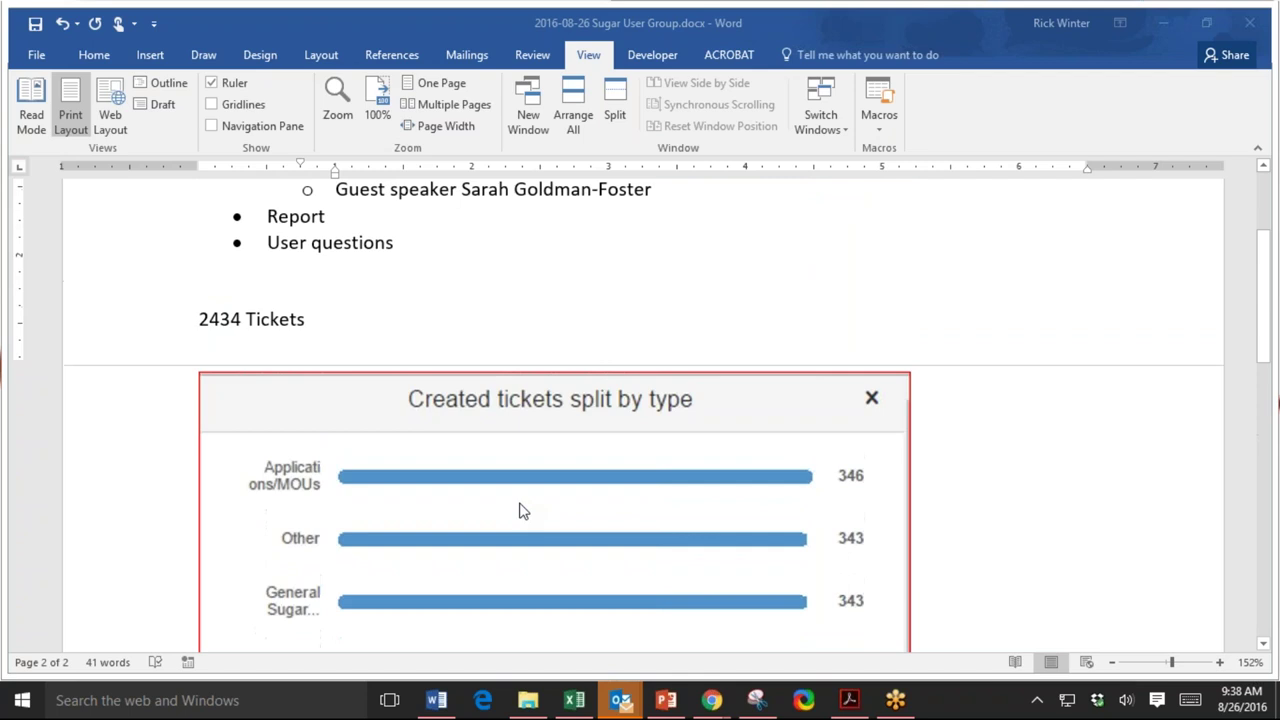
scroll(520, 511, up, 3)
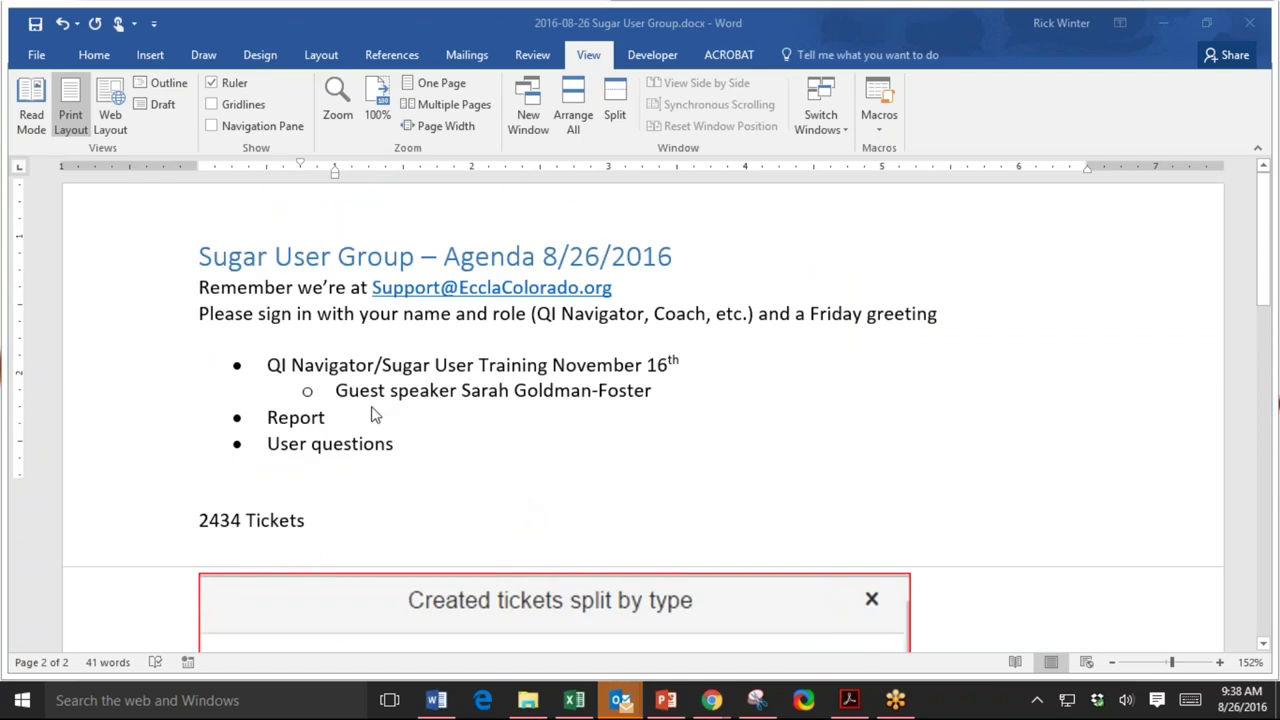
click(411, 449)
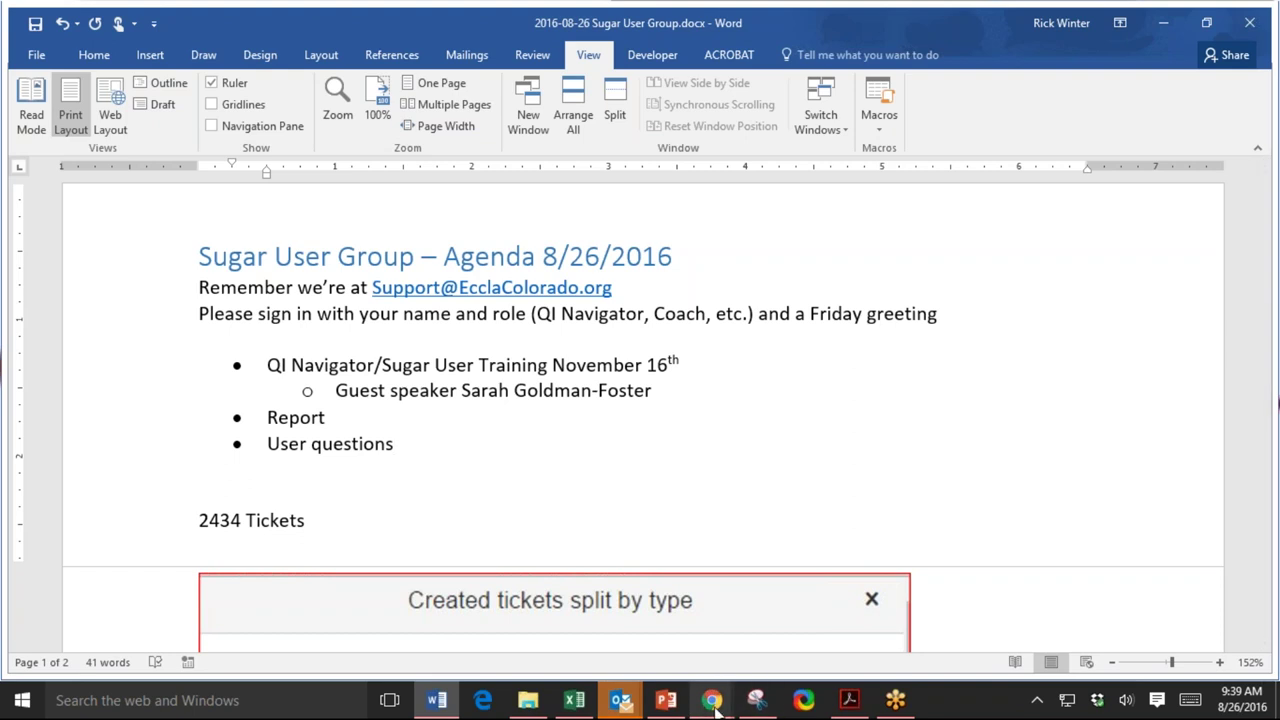
Switch to Chrome and view the Helpdesk report with the created-ticket breakdowns.
mouse_move(716, 706)
click(655, 630)
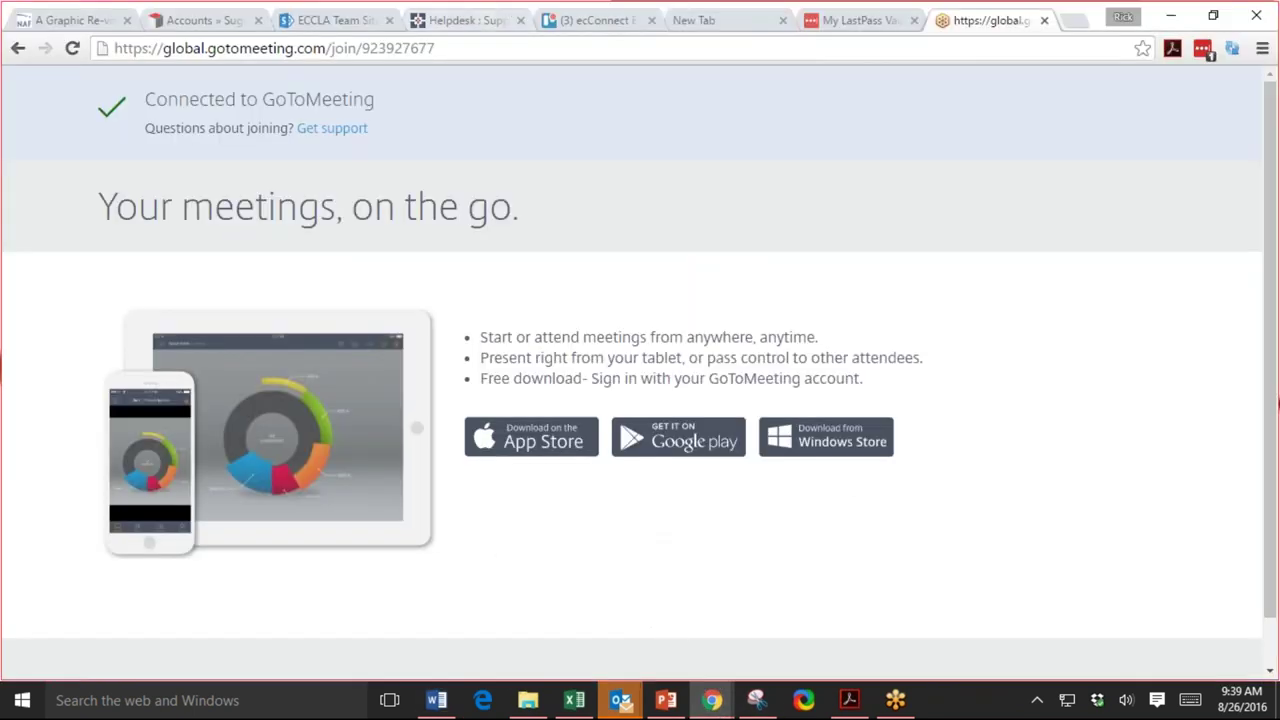
click(478, 19)
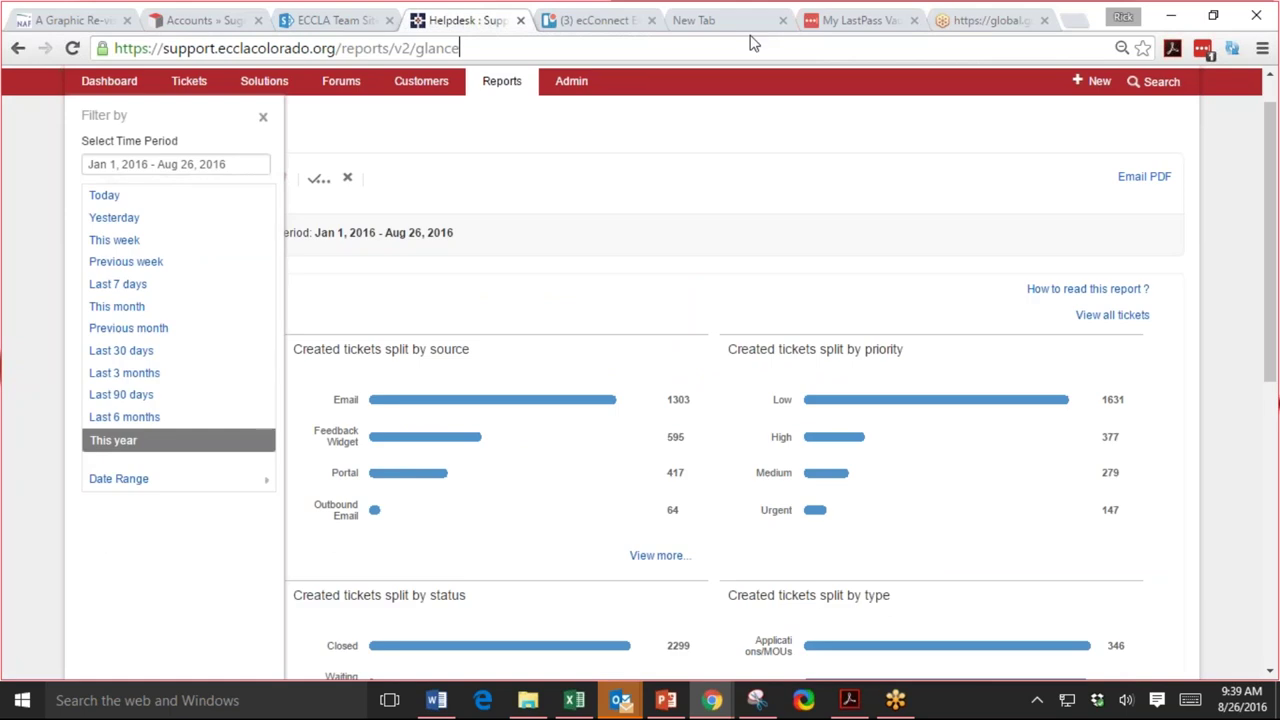
Switch back to Word and add a sub-bullet under User questions: "When Application requisition are blank – need to send a new ticket.".
key(alt+Tab)
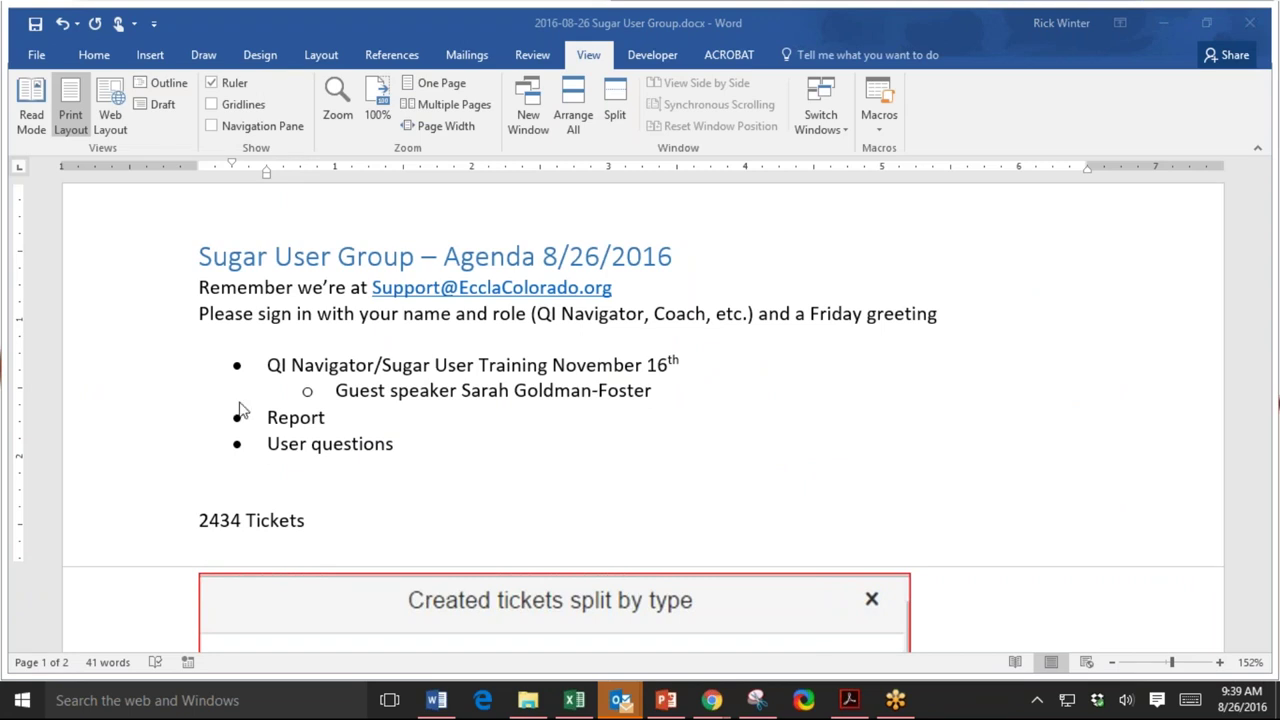
click(340, 418)
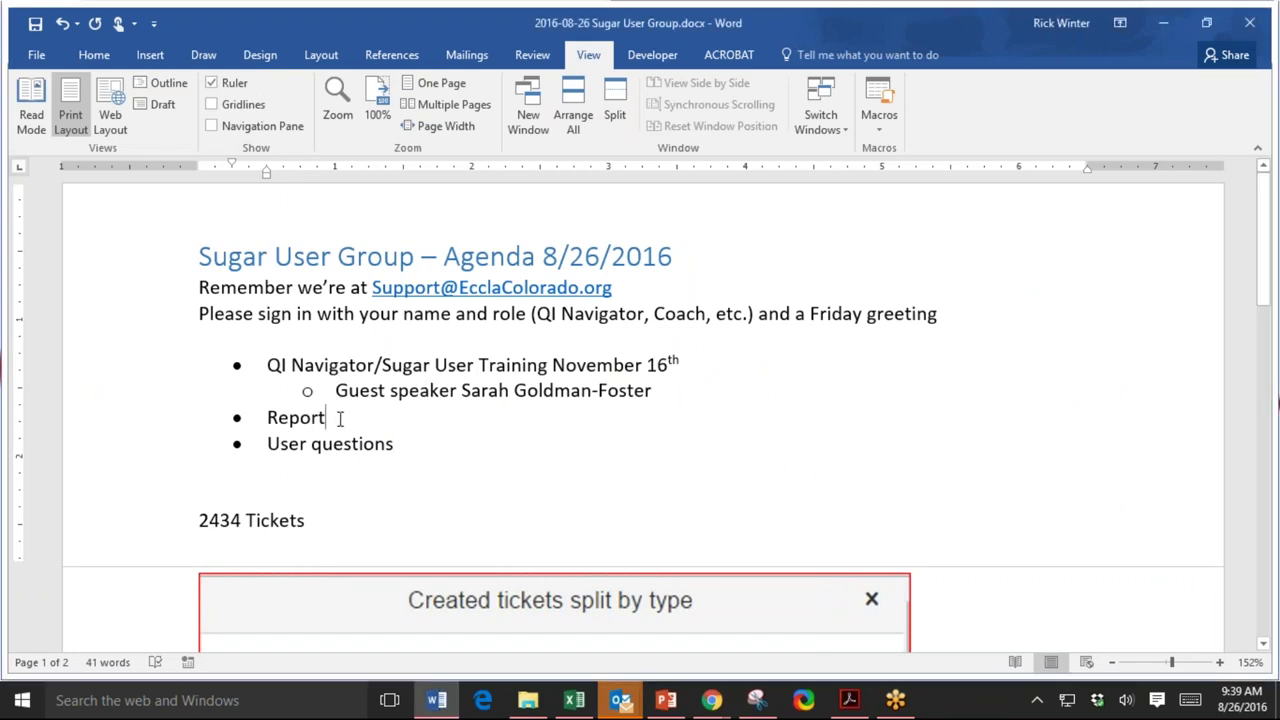
click(428, 449)
key(Return)
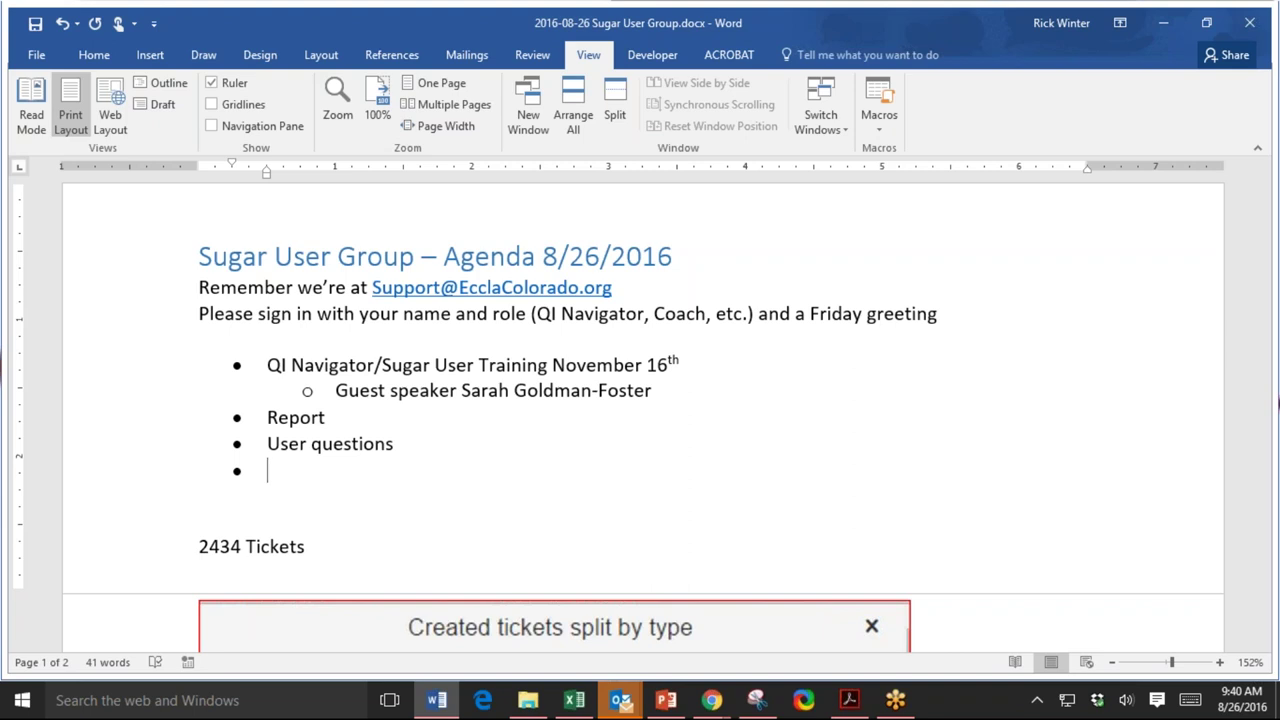
key(Tab)
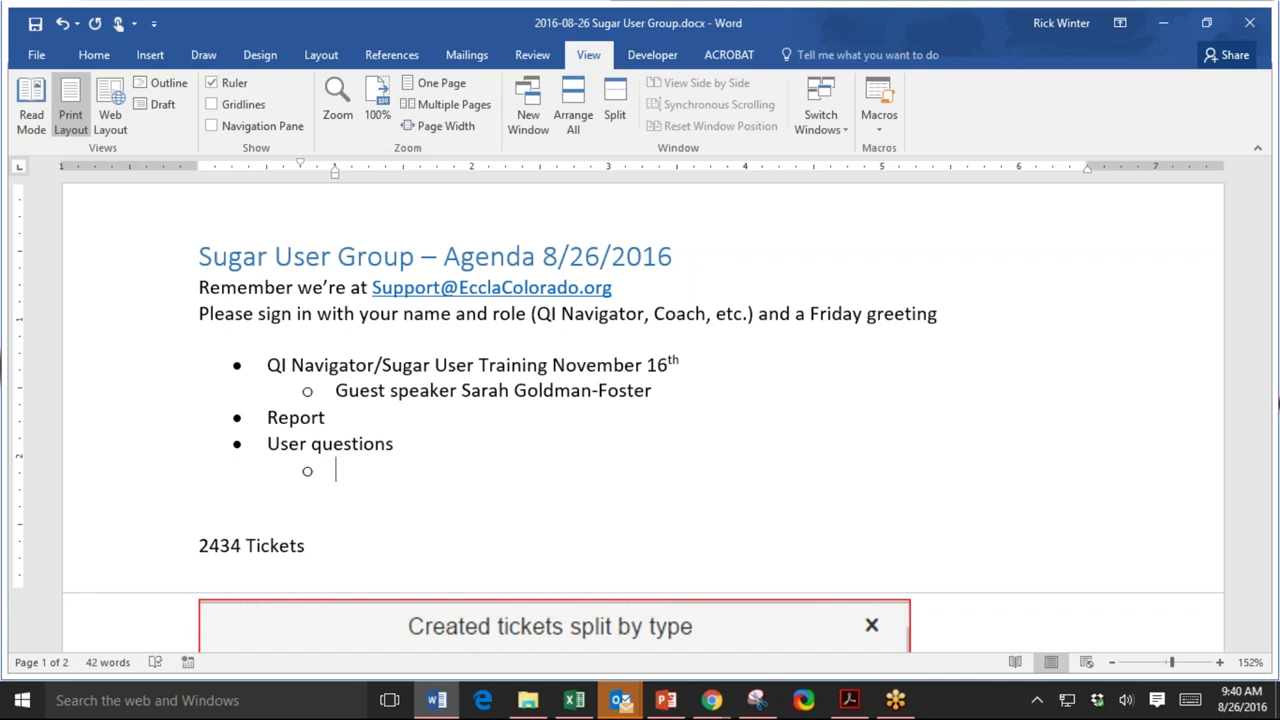
text(When APp)
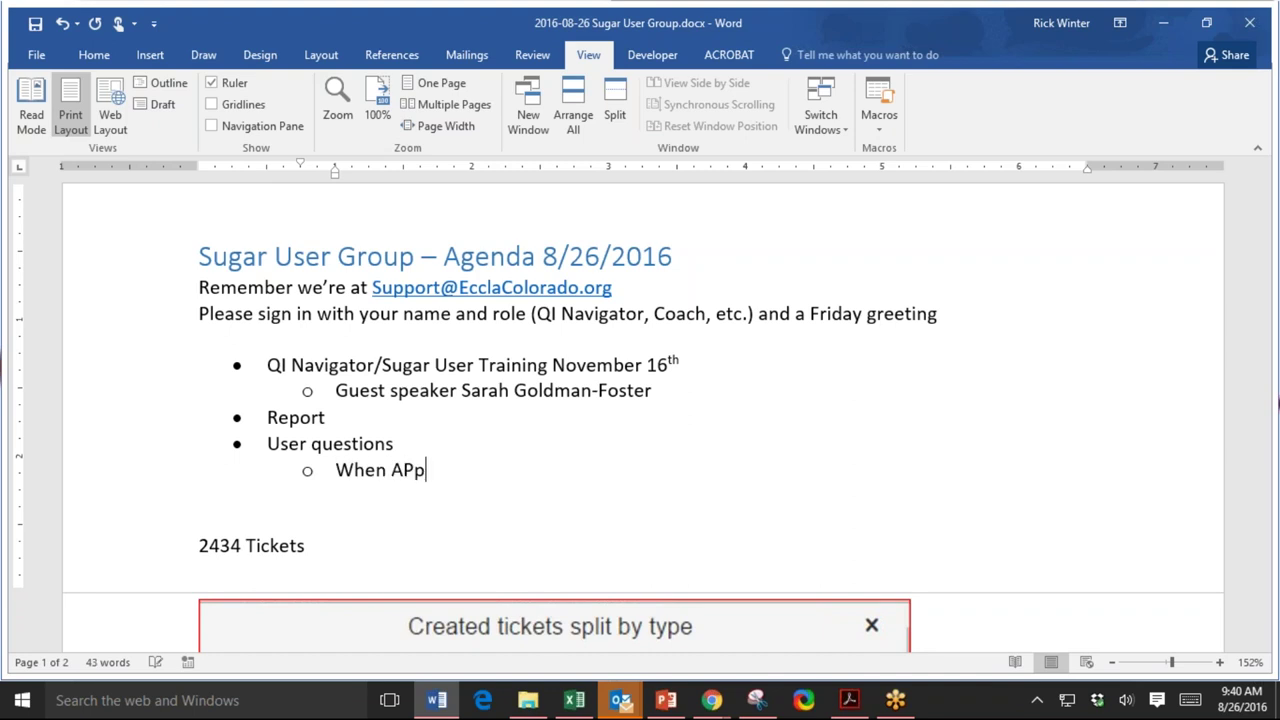
text(lication )
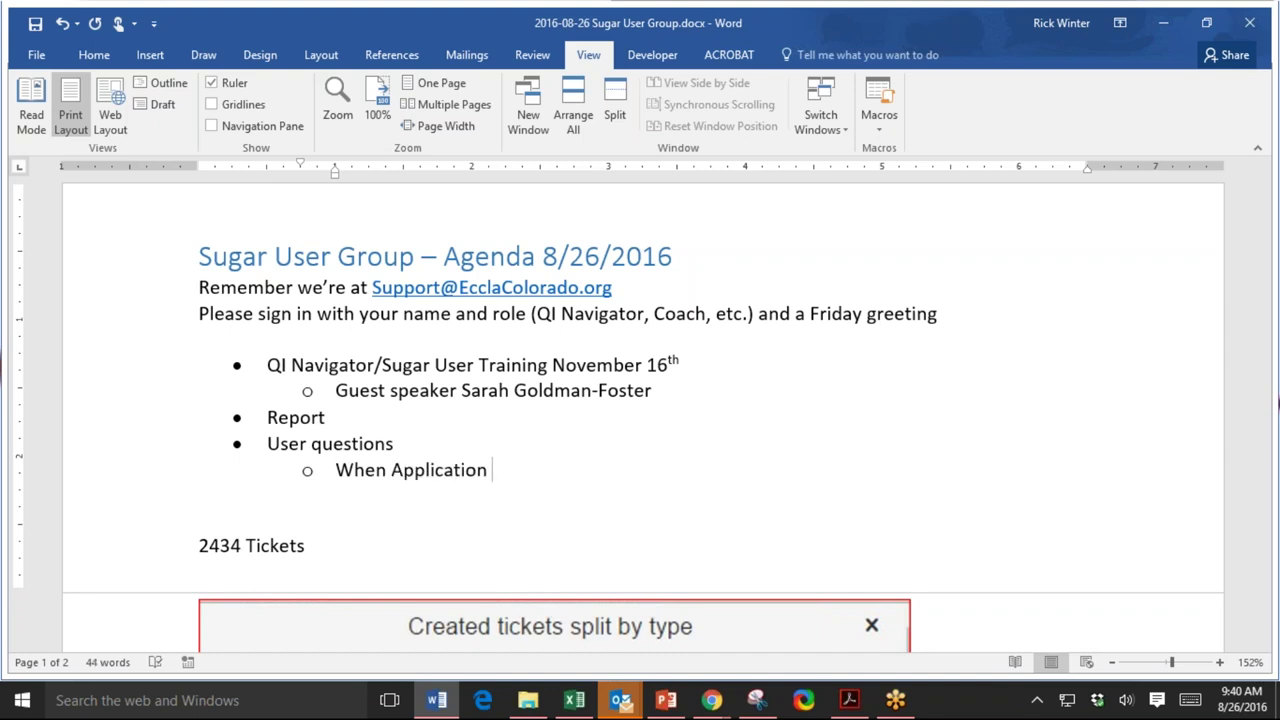
text(requisiton are bla)
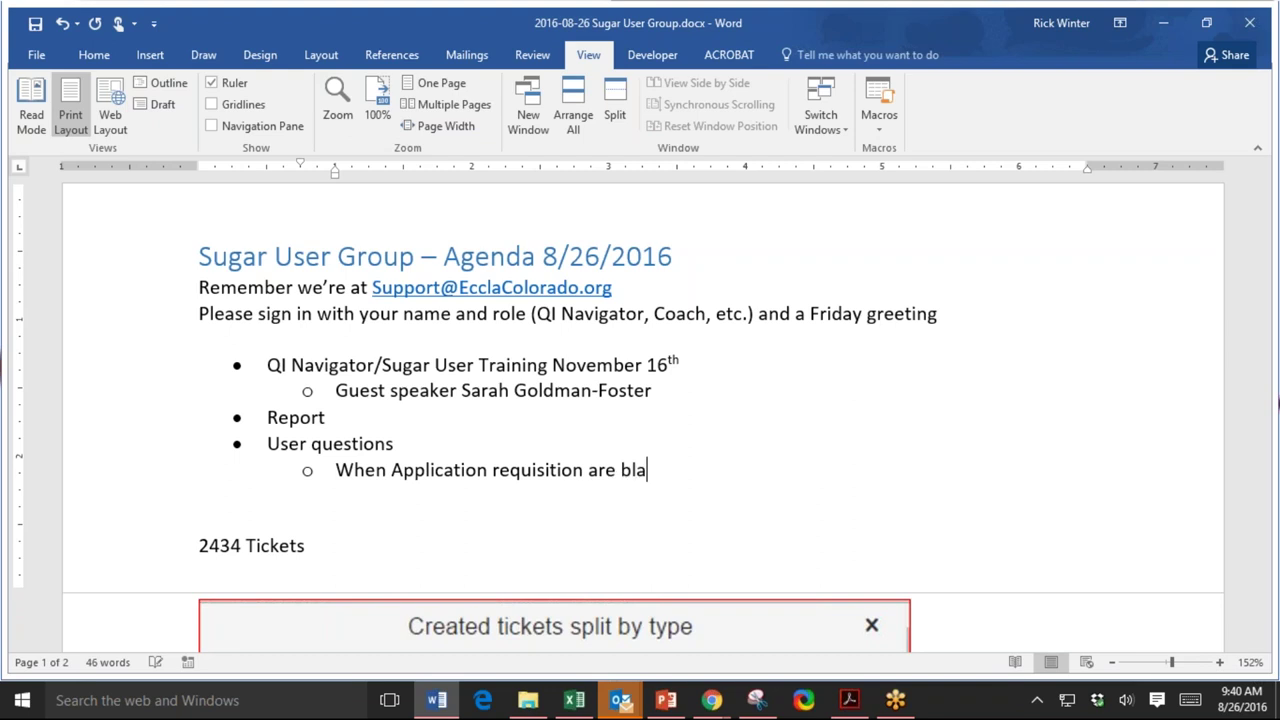
text(nk - need to send a )
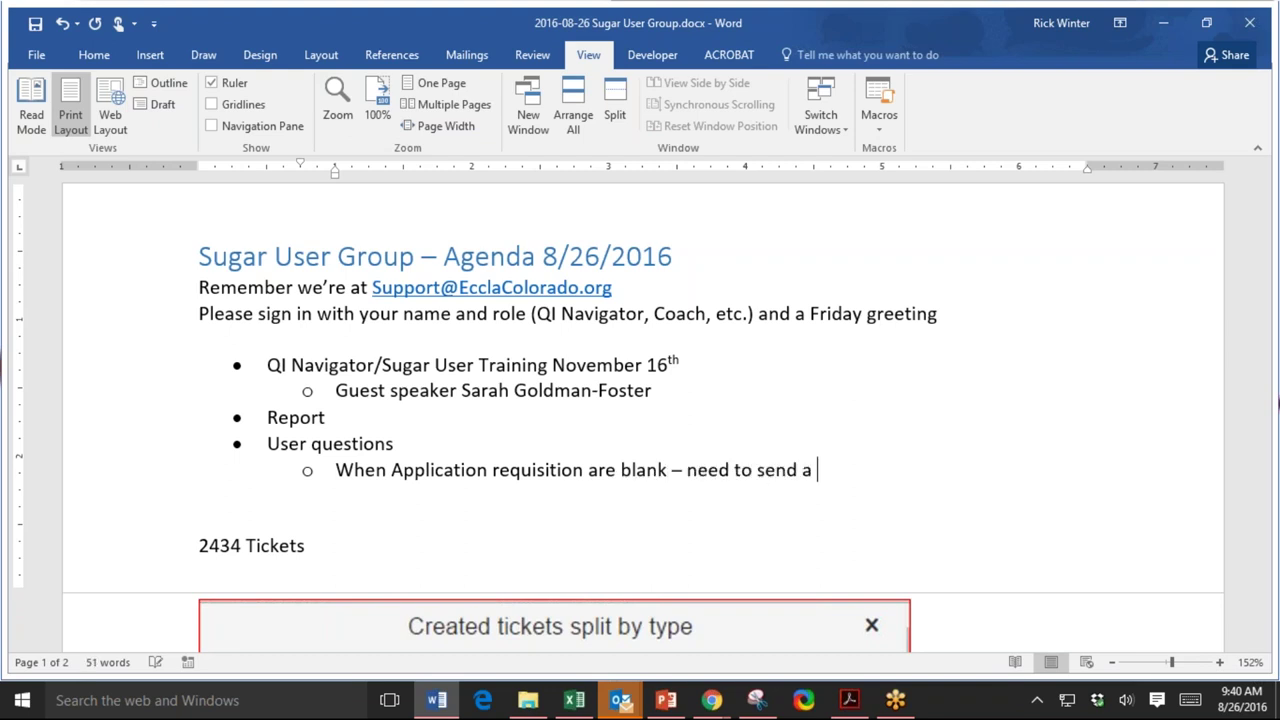
text(new ticket.)
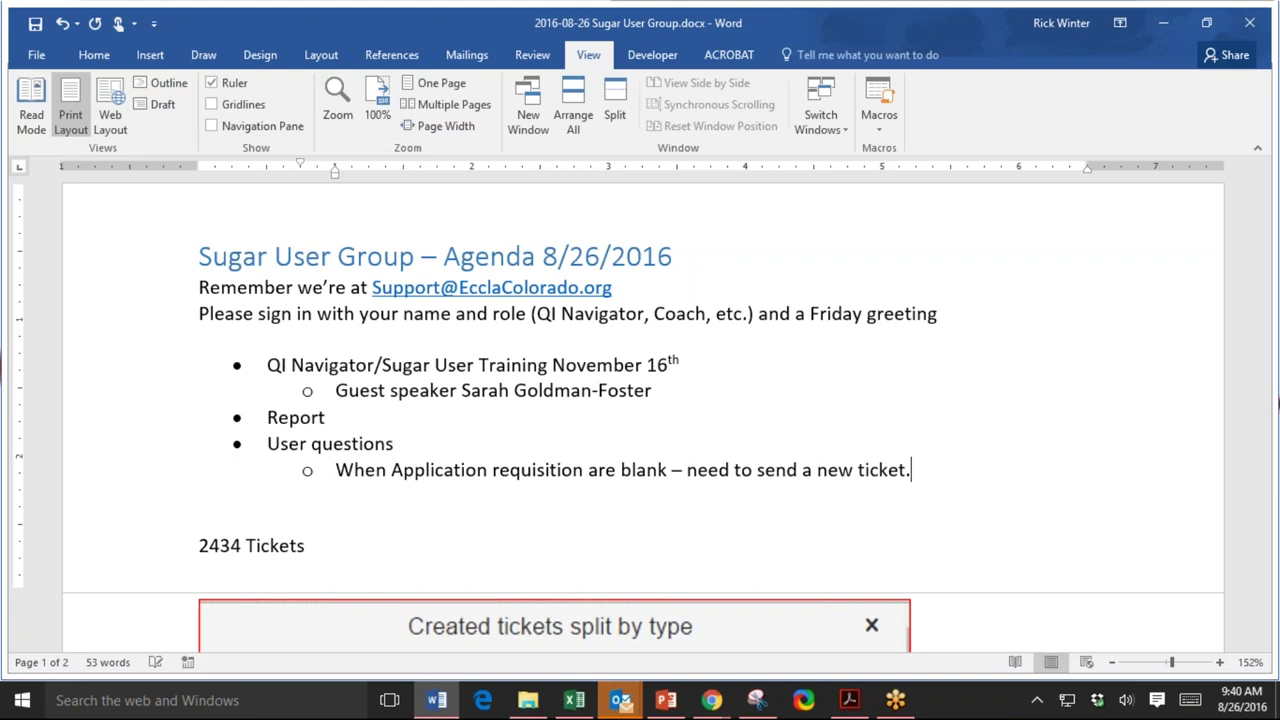
Add a second sub-bullet reading "Include application link in ticket" and start another empty one below it.
key(Return)
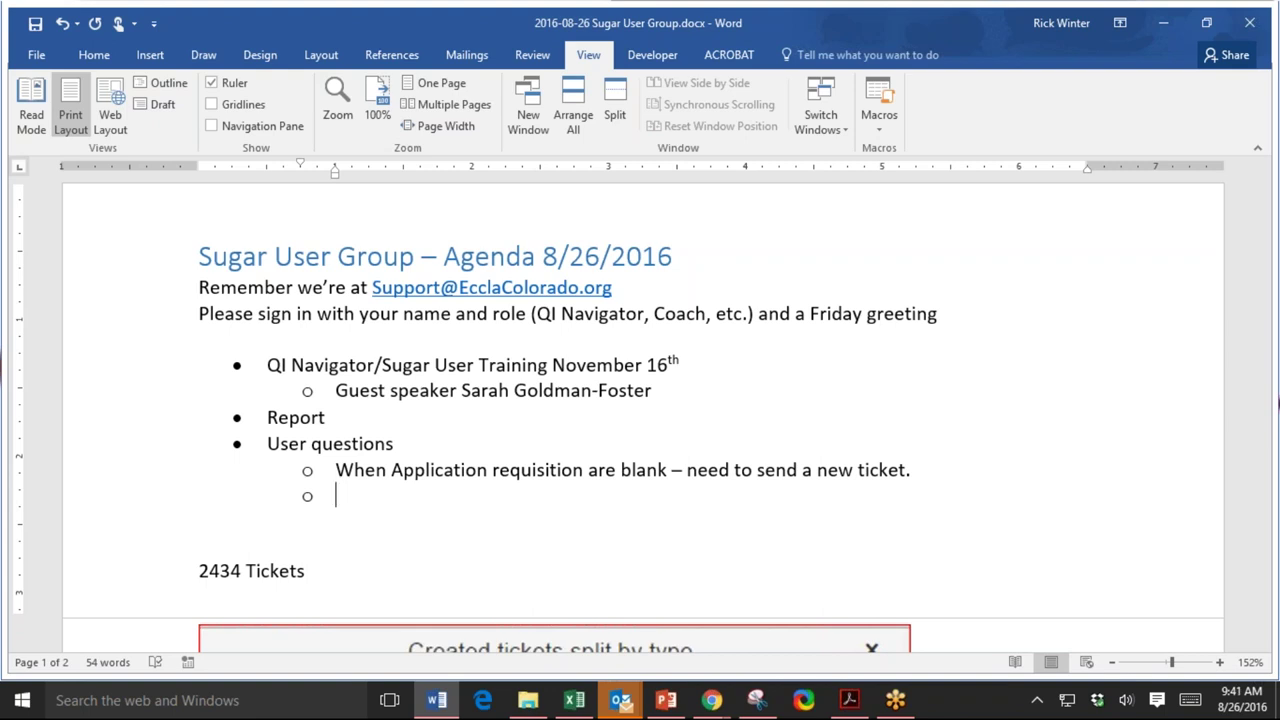
text(Include ap)
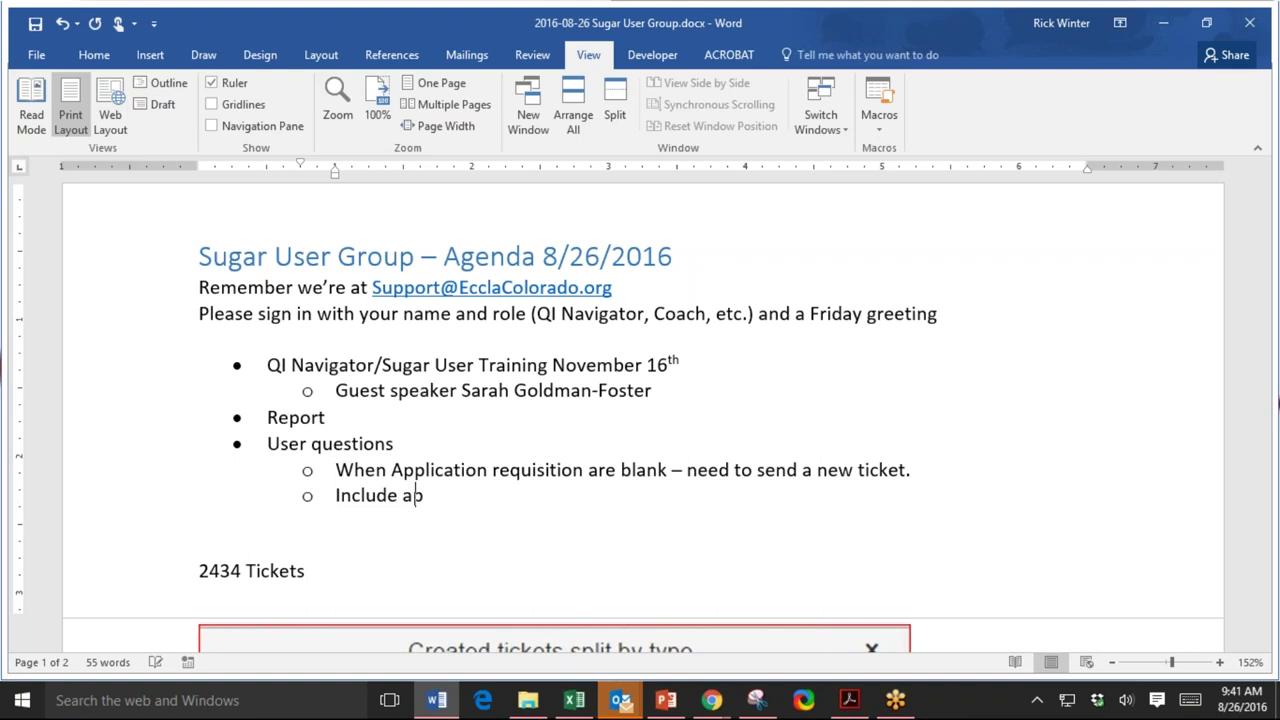
text(plication link in )
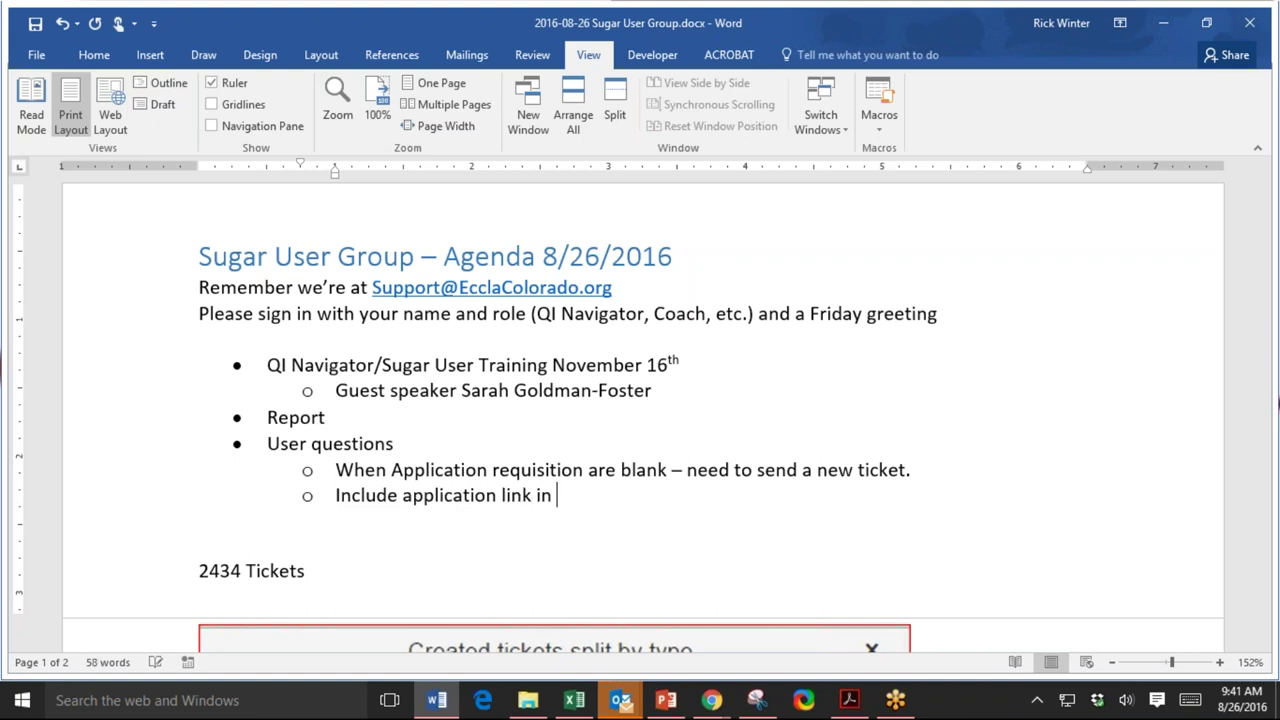
text(ticket)
key(Return)
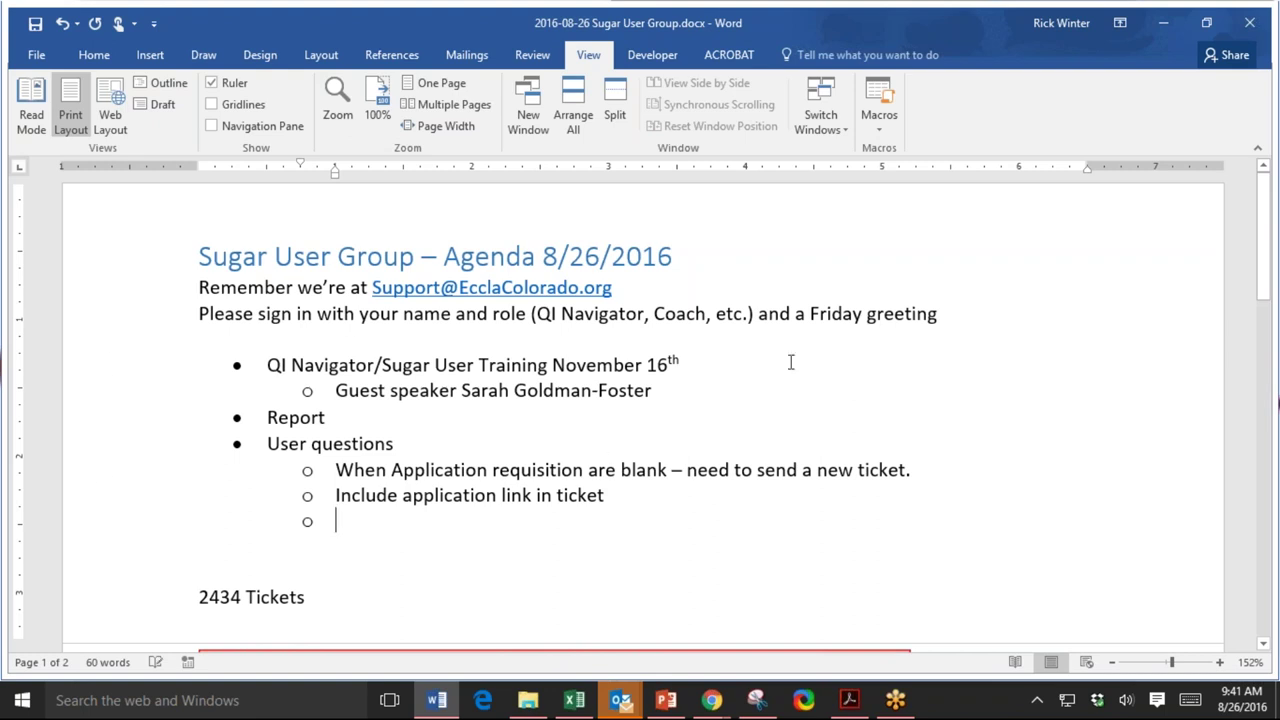
Switch to the Helpdesk site in Chrome and look over its Solutions categories.
click(692, 688)
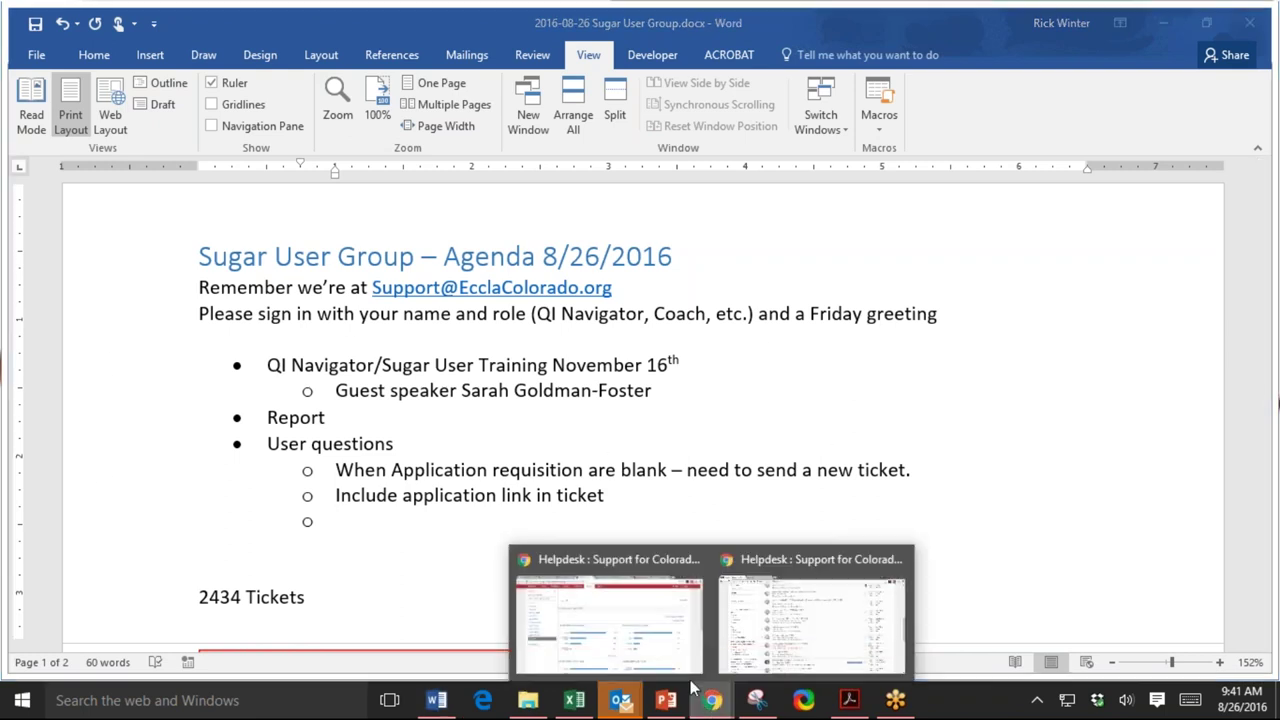
click(648, 655)
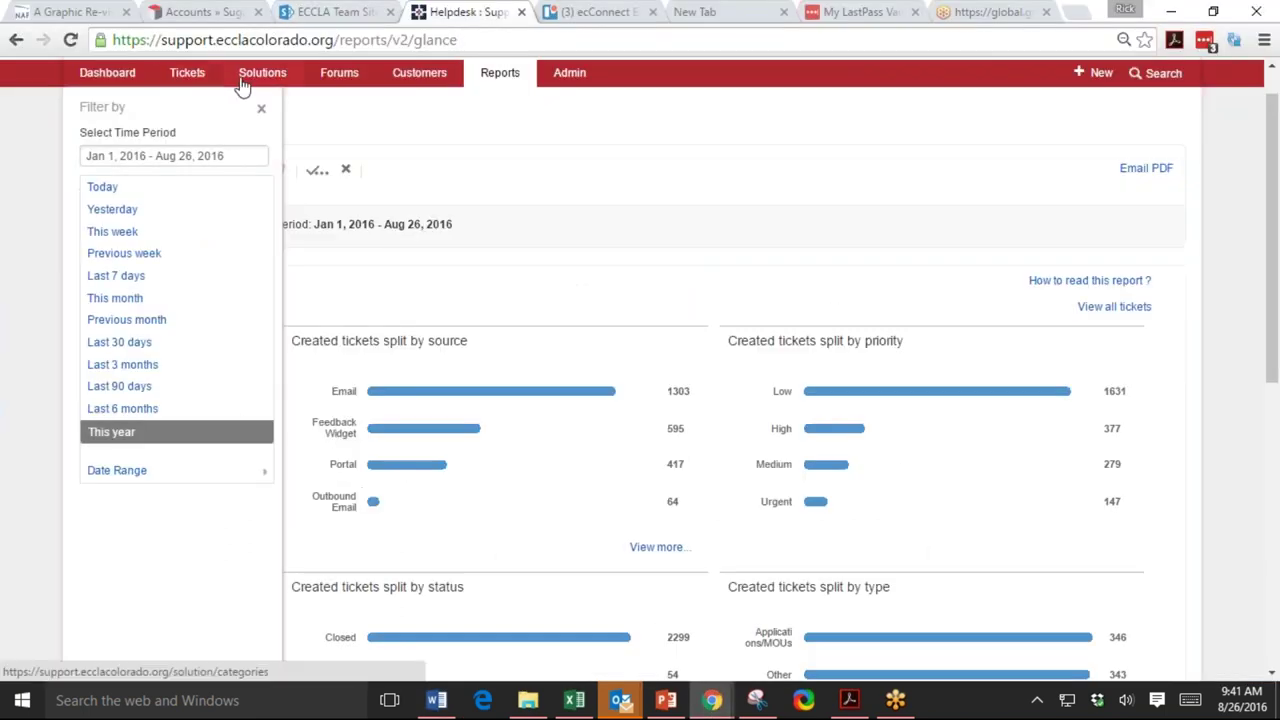
click(241, 80)
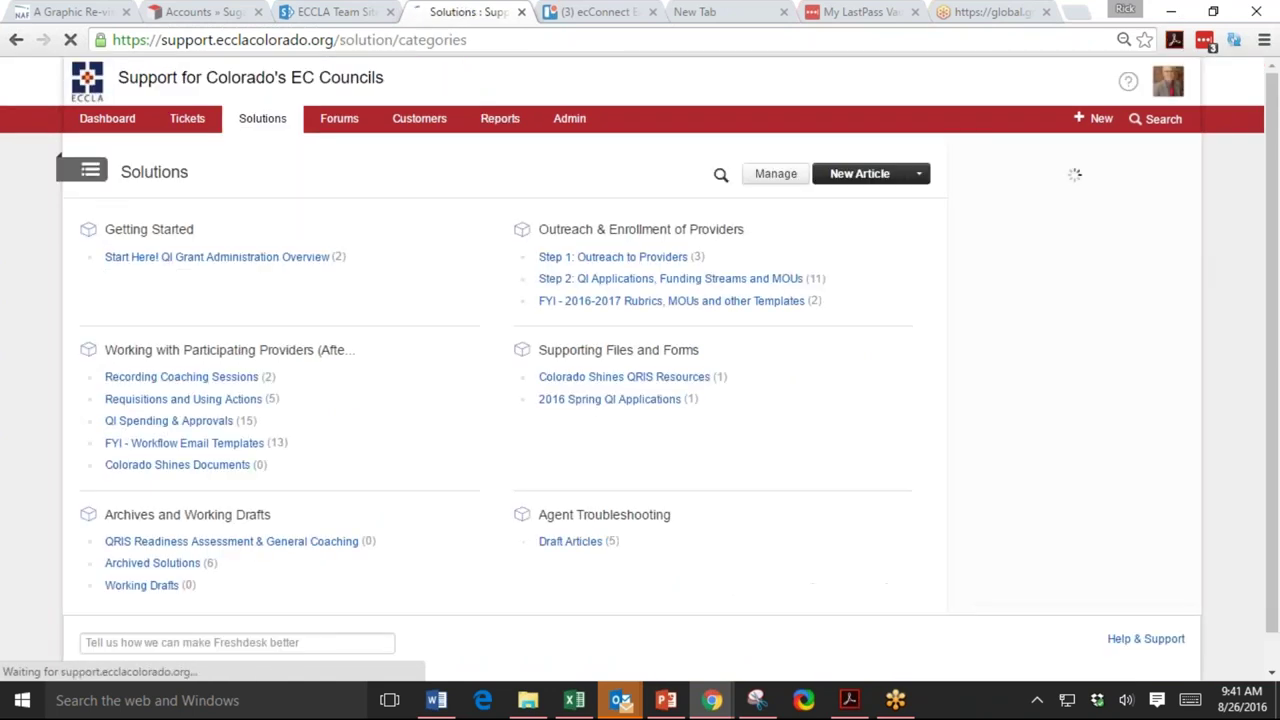
scroll(365, 290, down, 1)
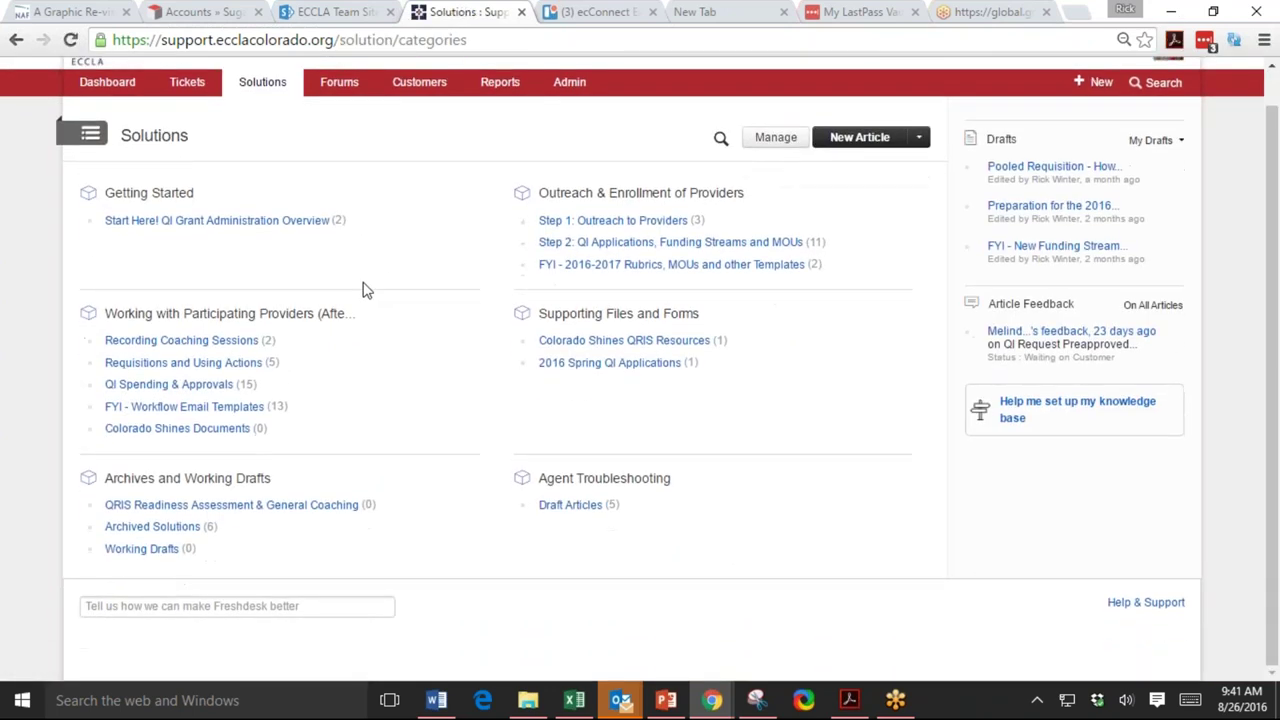
scroll(360, 260, up, 1)
Open the Helpdesk forums and look through the forums in the ECCLA Forums category.
click(358, 126)
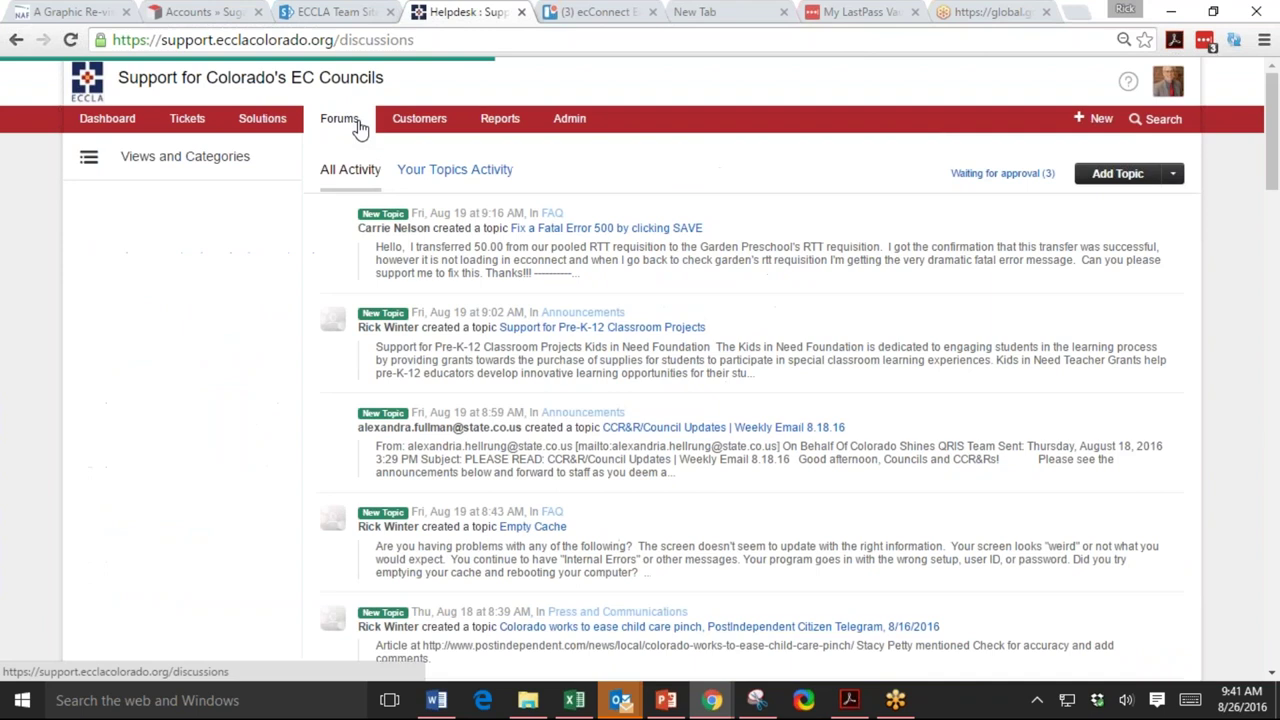
scroll(330, 355, down, 3)
scroll(130, 255, up, 1)
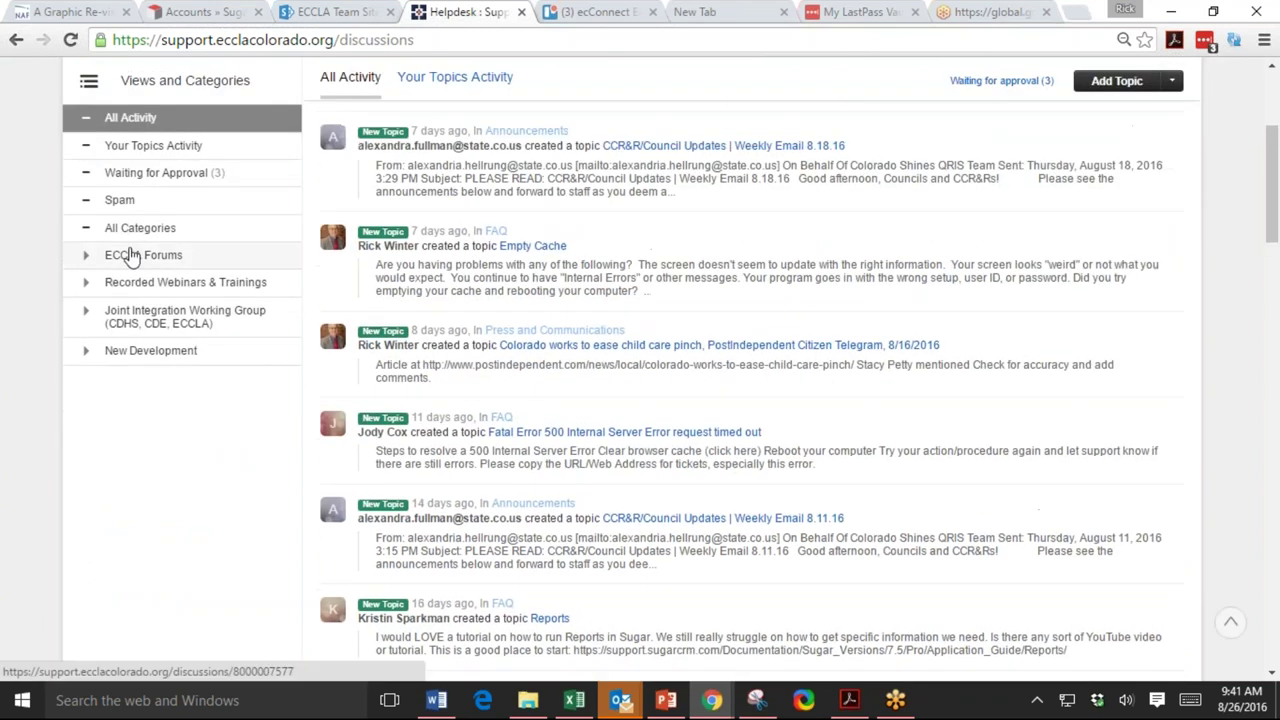
click(130, 255)
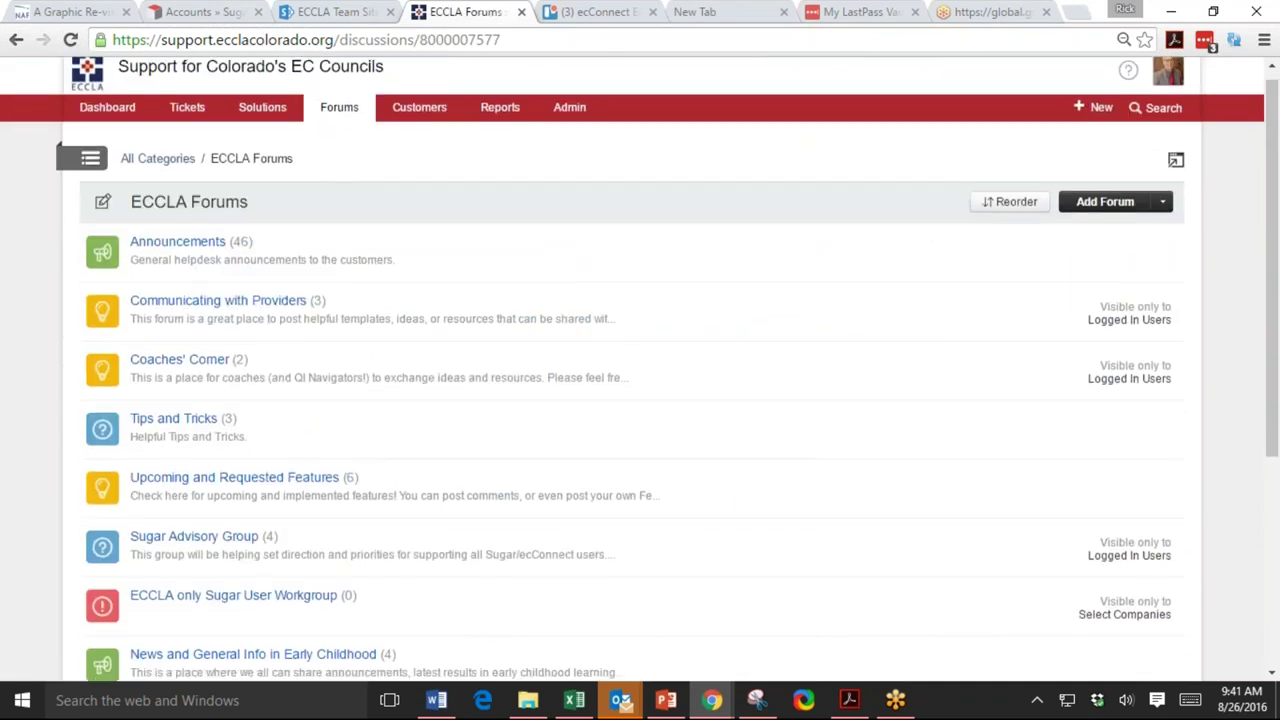
scroll(257, 263, down, 3)
scroll(257, 263, up, 3)
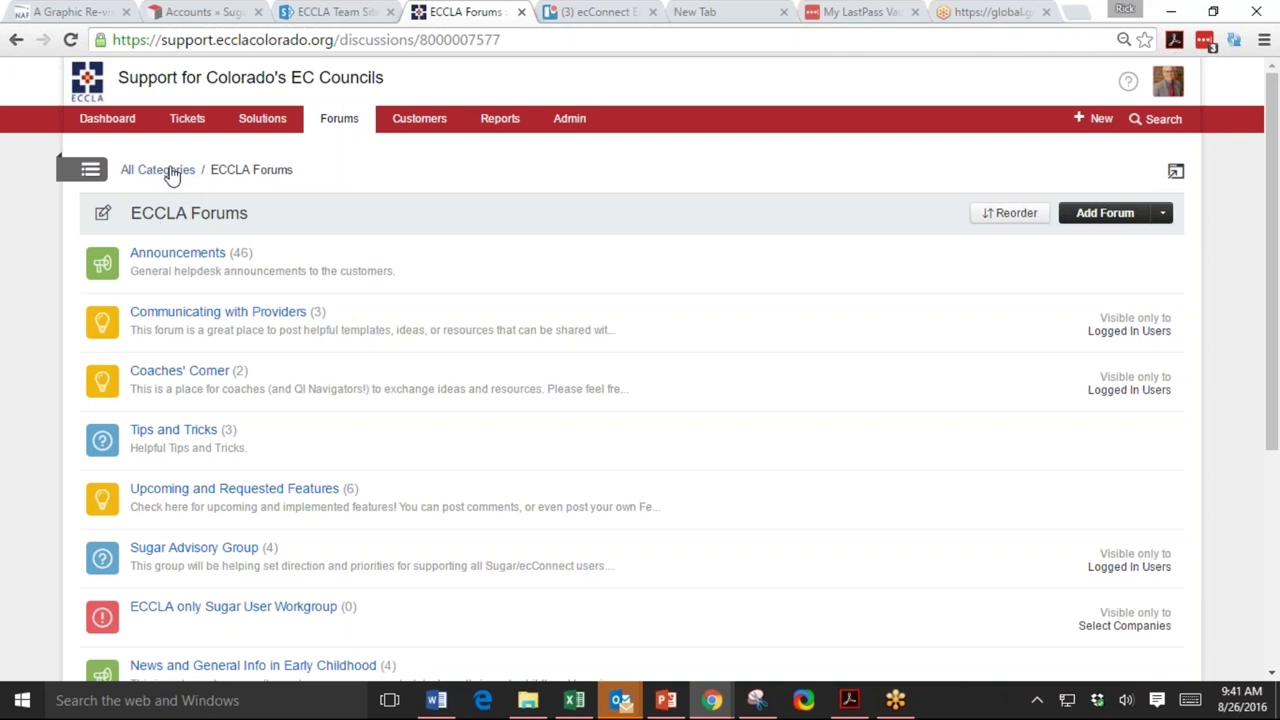
Return to all forum categories and open Recorded Webinars & Trainings.
click(172, 175)
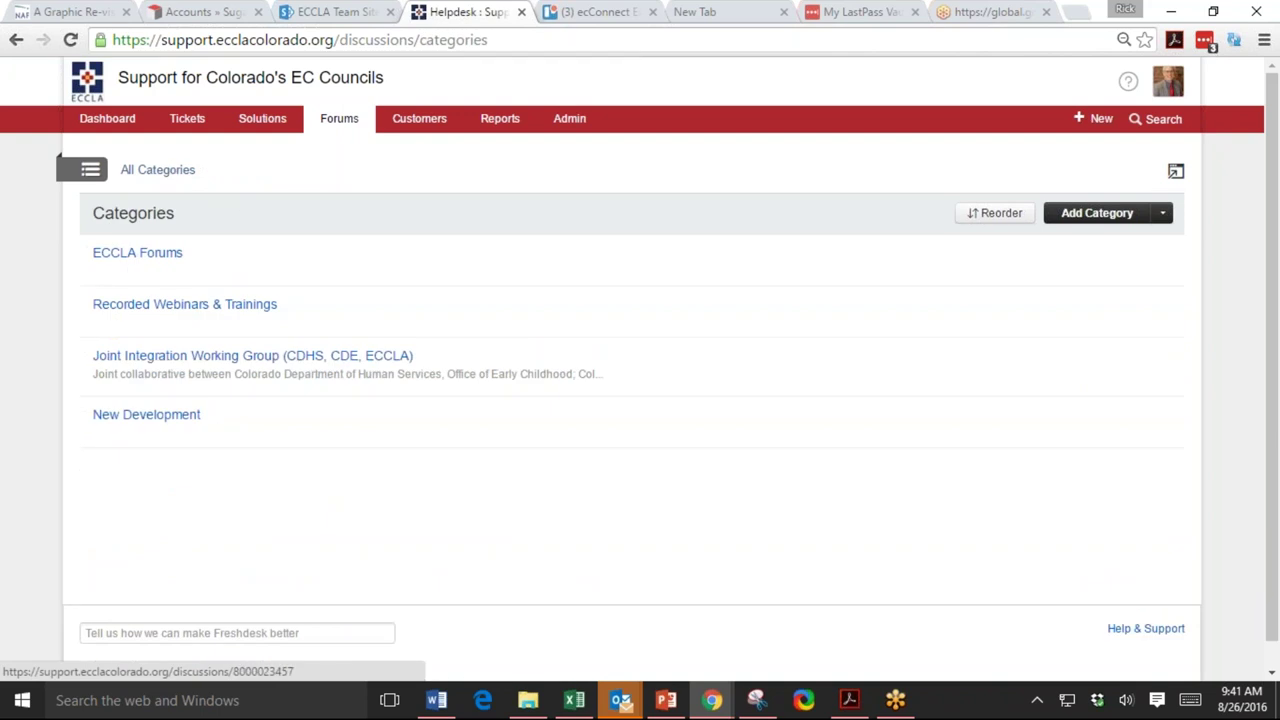
click(205, 308)
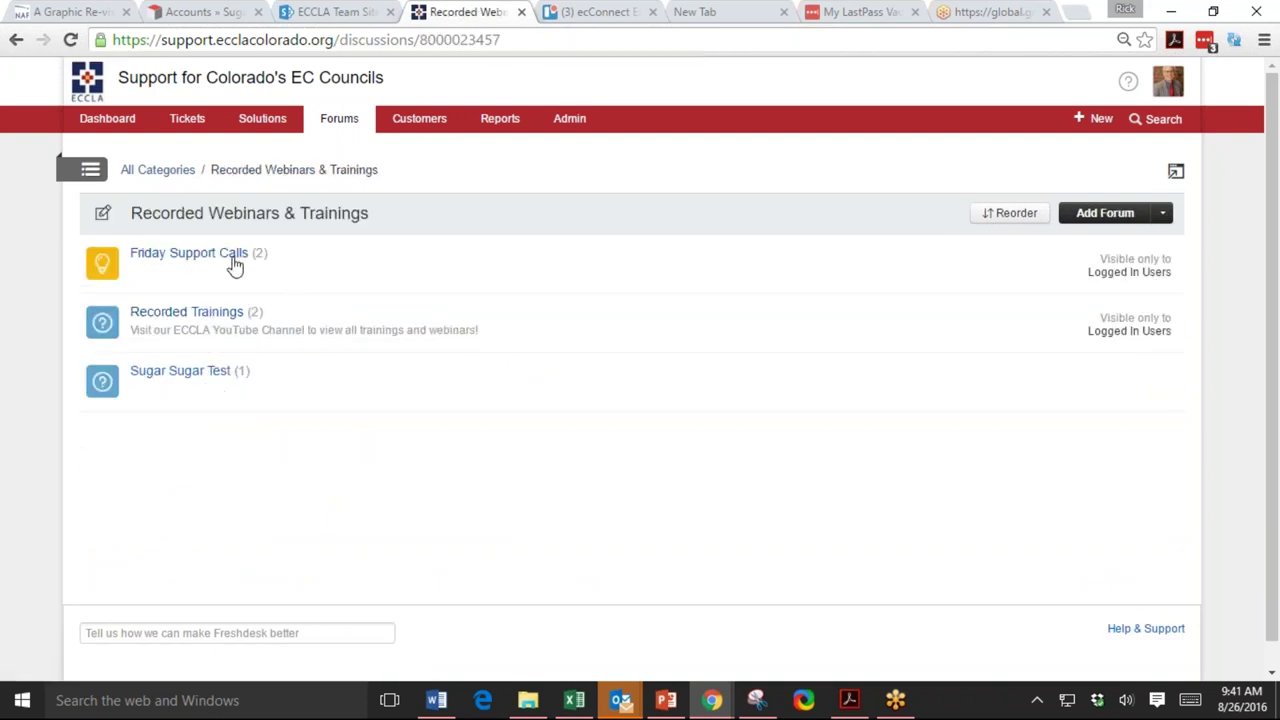
Open the Friday Support Calls forum and its topic of the same name, and read through the posted recordings and meeting notes.
click(233, 262)
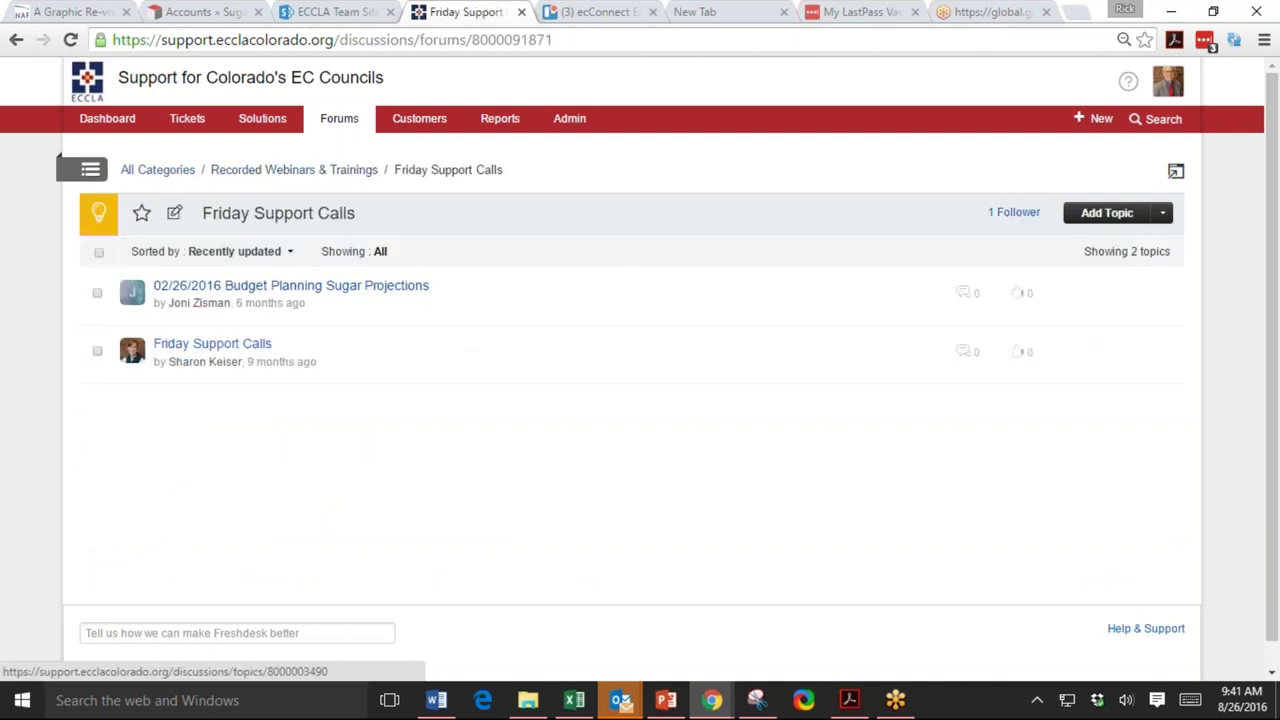
click(214, 345)
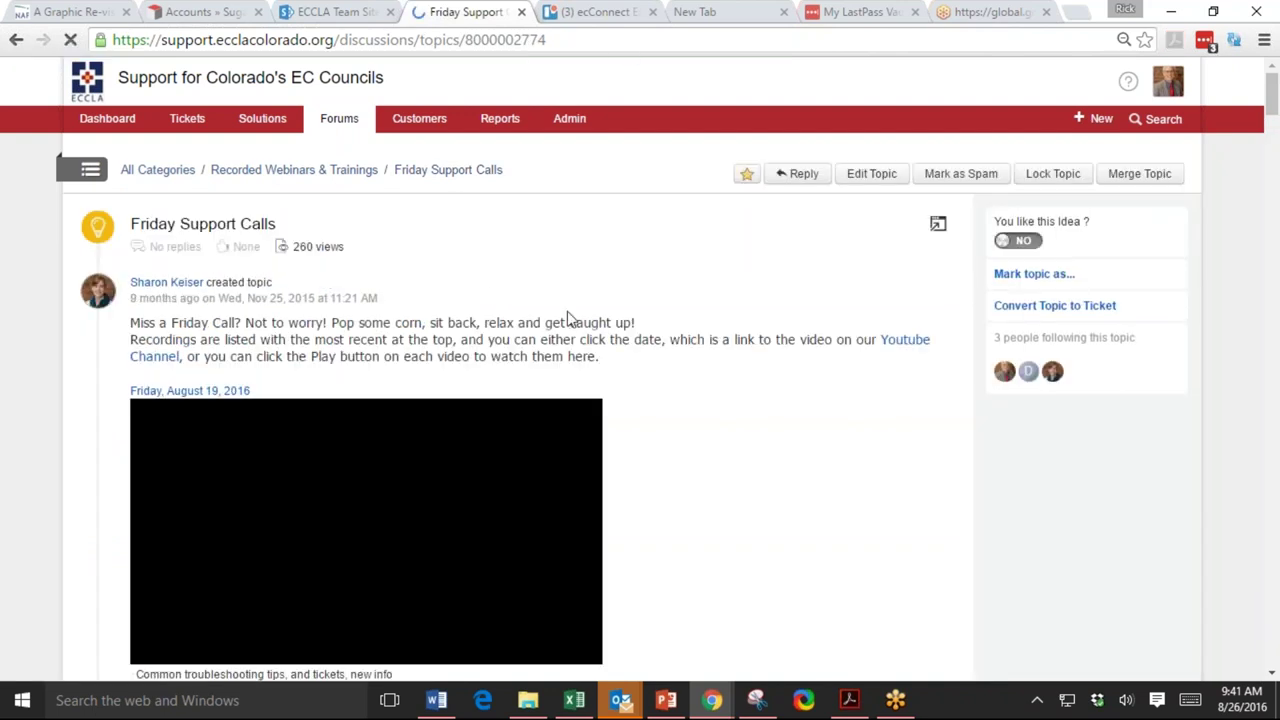
scroll(571, 320, down, 1)
scroll(640, 370, down, 4)
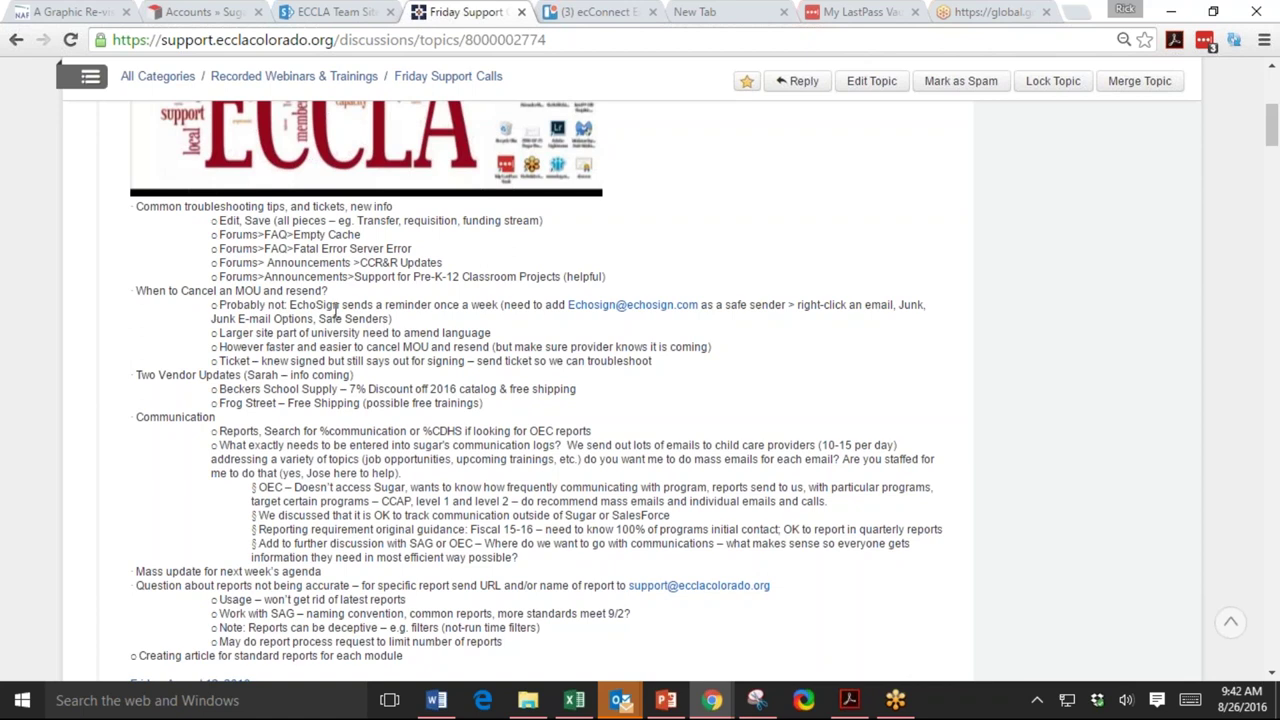
scroll(335, 310, down, 3)
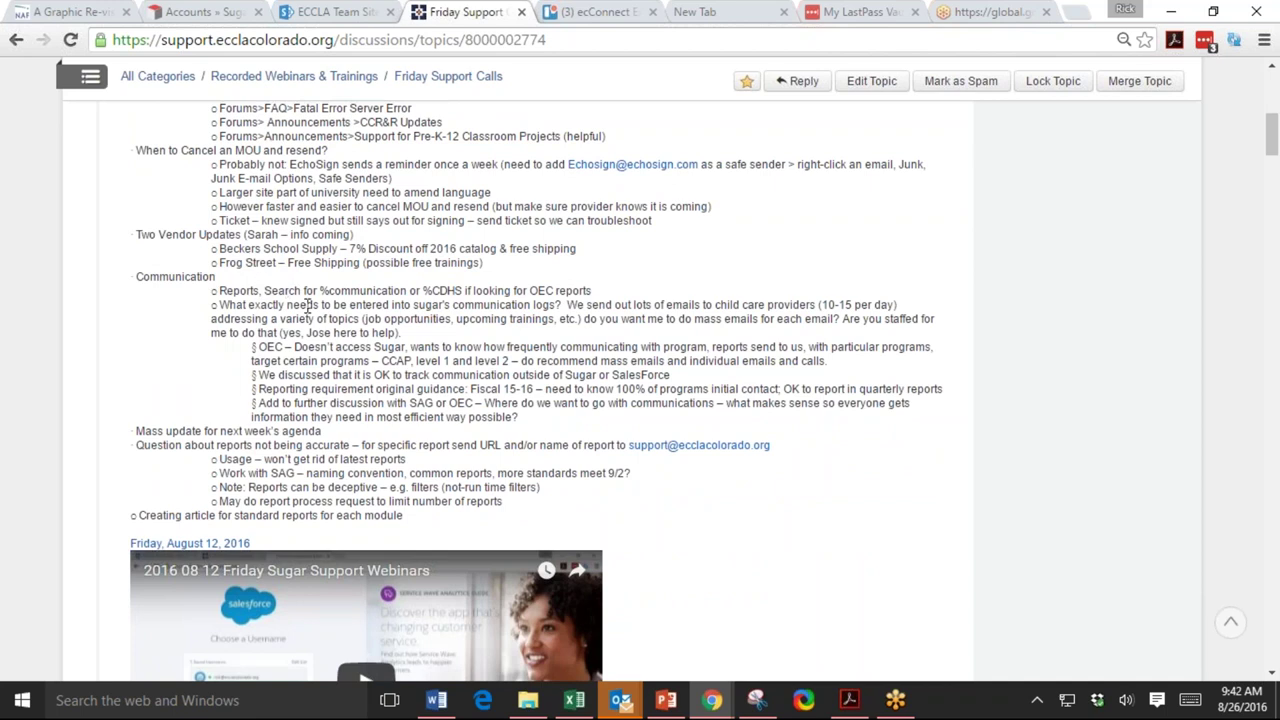
scroll(320, 318, down, 5)
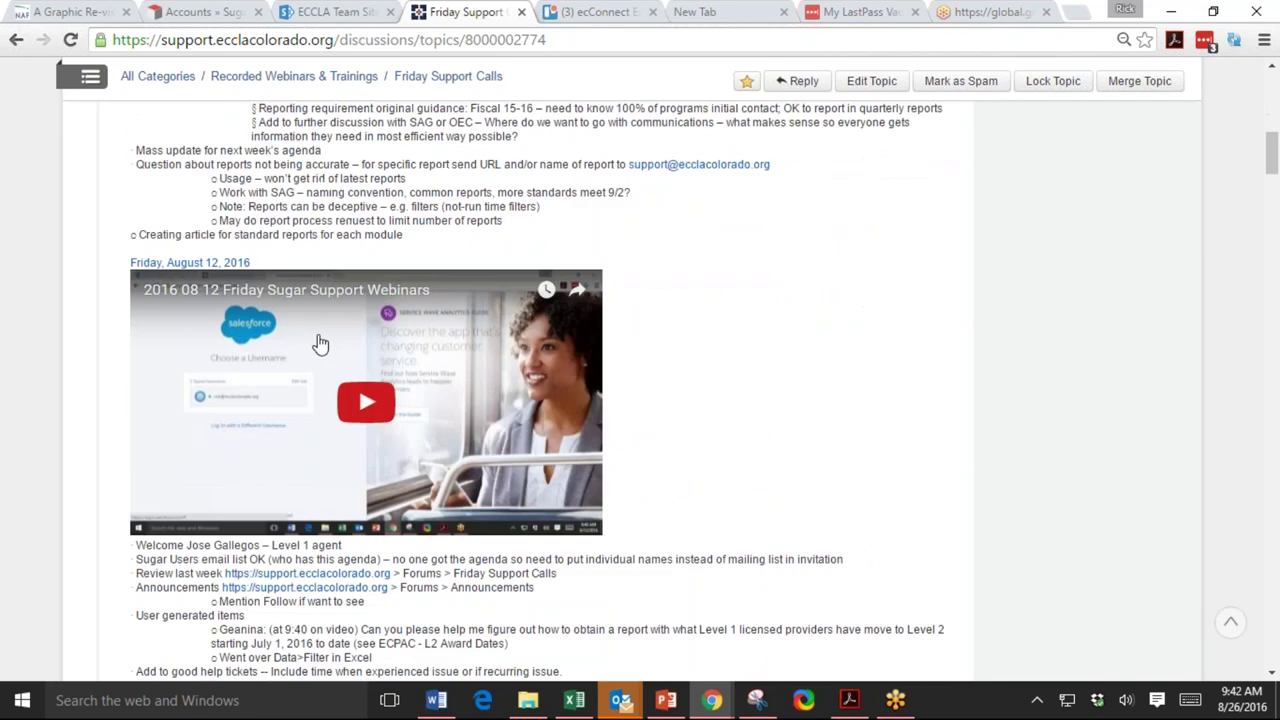
scroll(320, 343, up, 2)
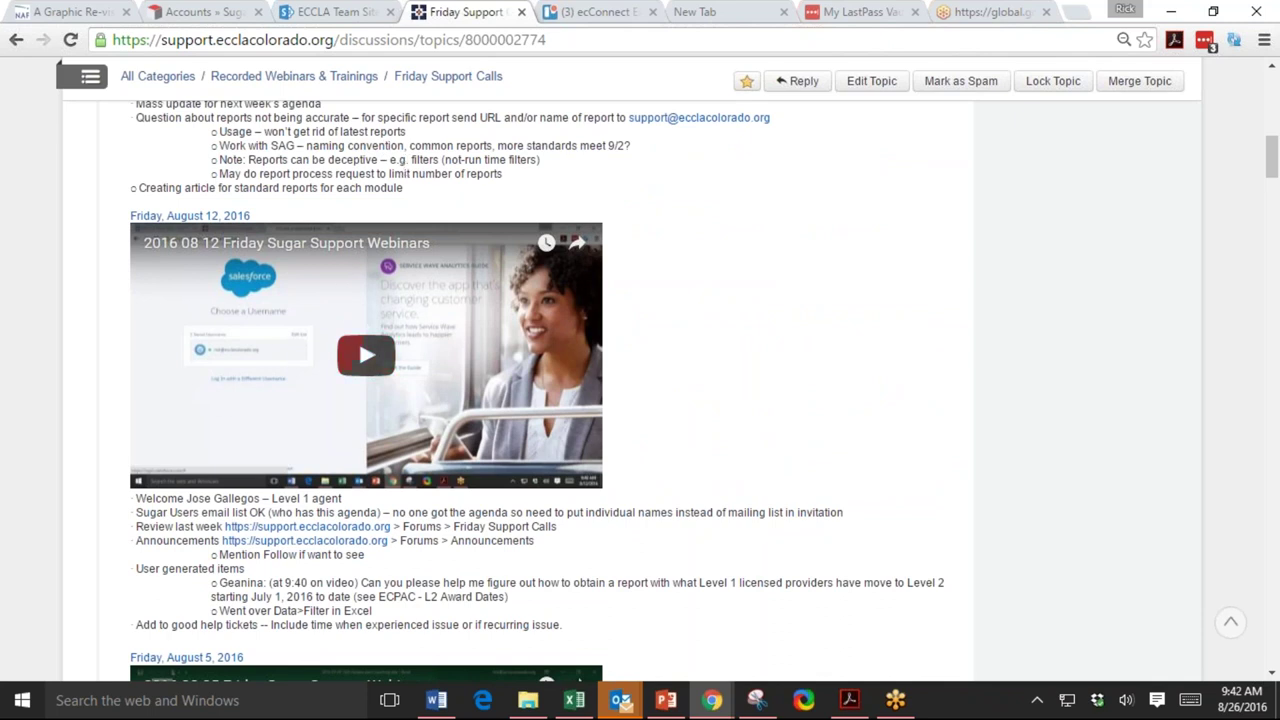
click(712, 700)
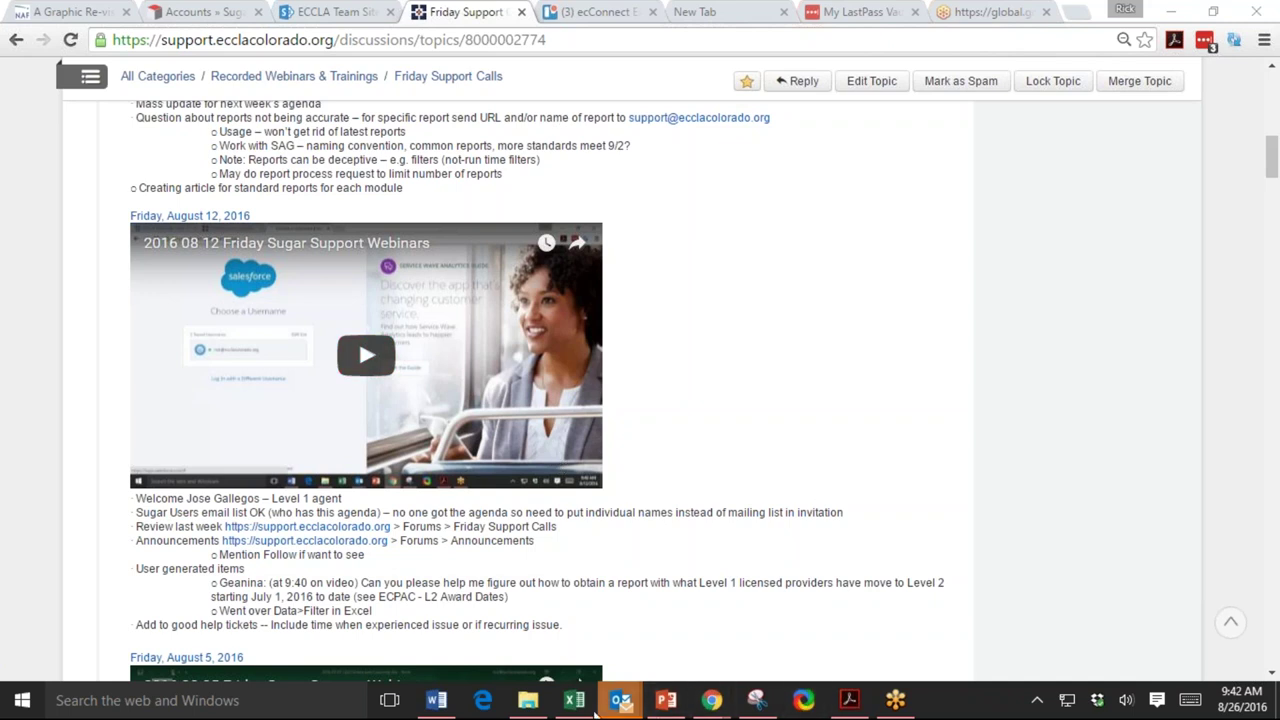
Switch to the agenda in Word and add a sub-bullet reading "# Standard report" under Report.
click(436, 700)
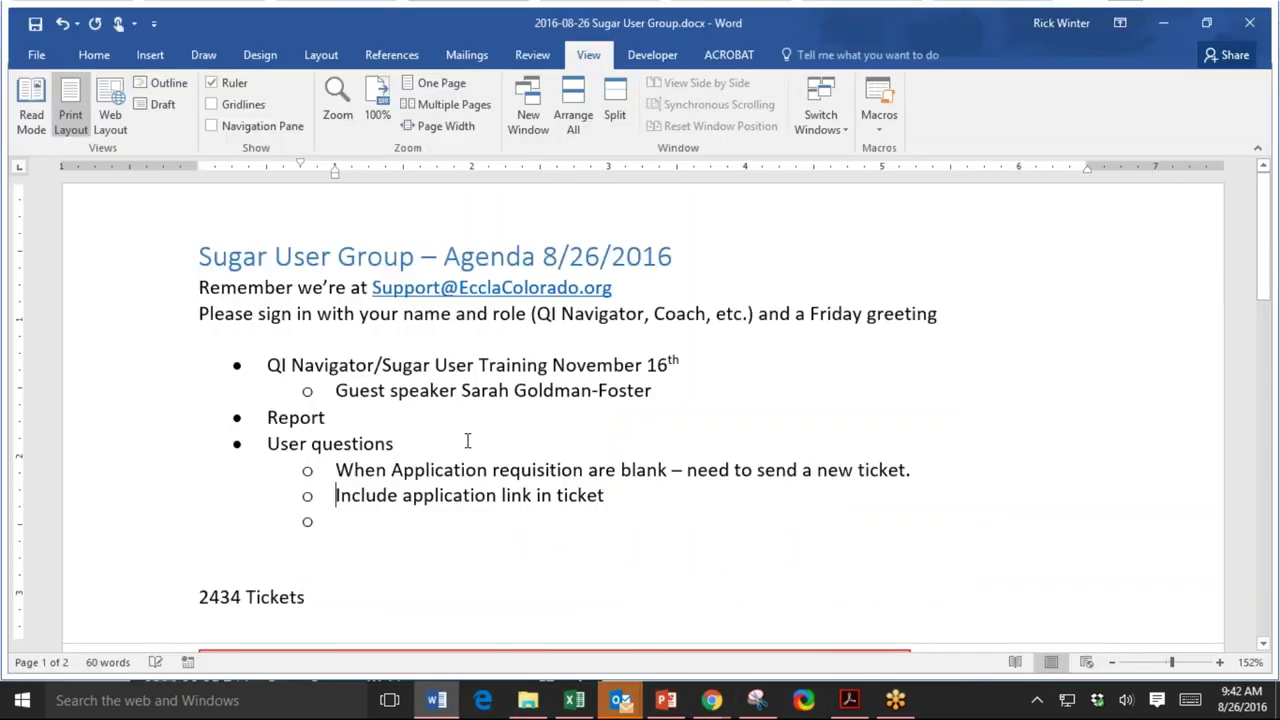
key(Up)
key(Up)
key(Up)
key(Return)
key(Tab)
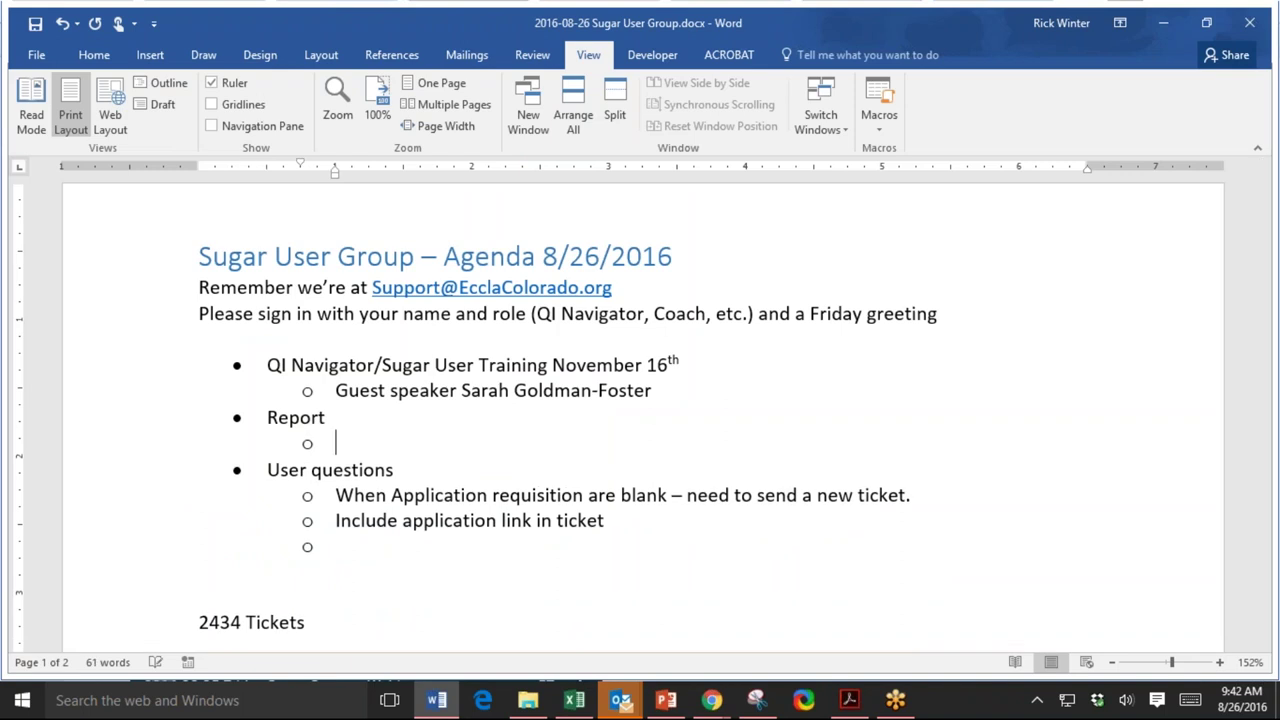
text(# Standar)
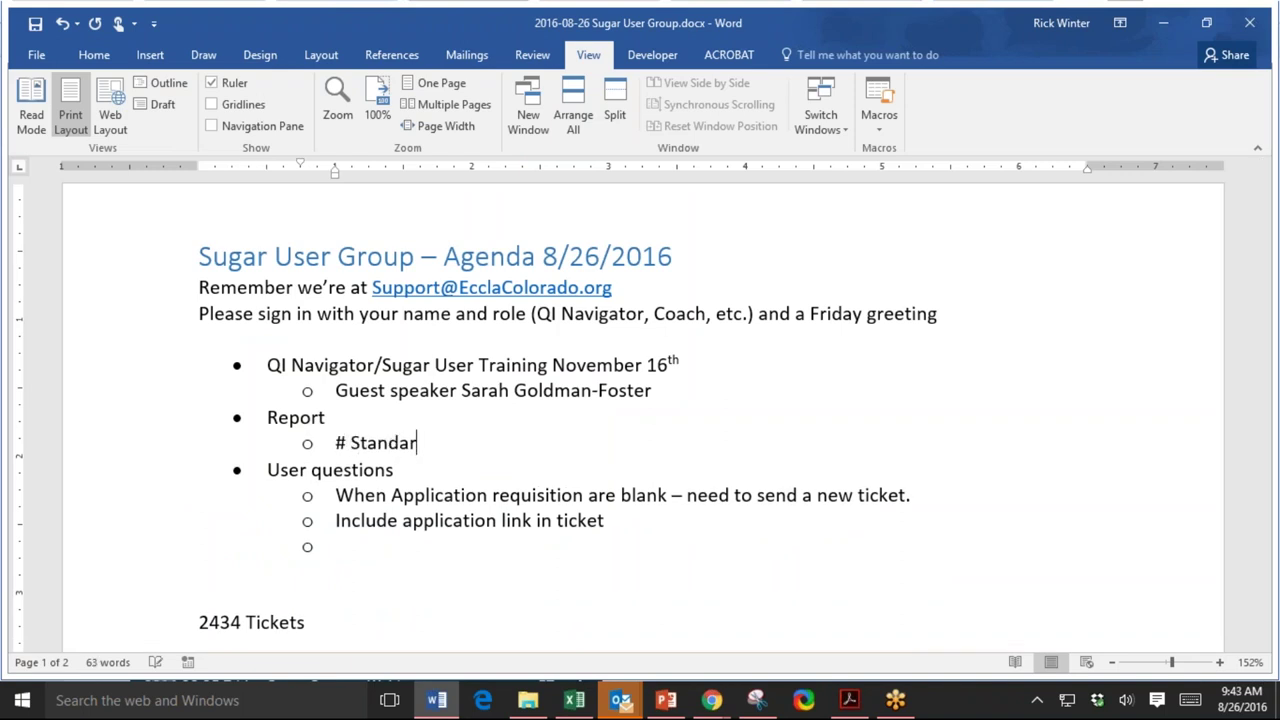
text(d report)
Add a second sub-bullet under Report reading "! Required reports".
key(Return)
text(! )
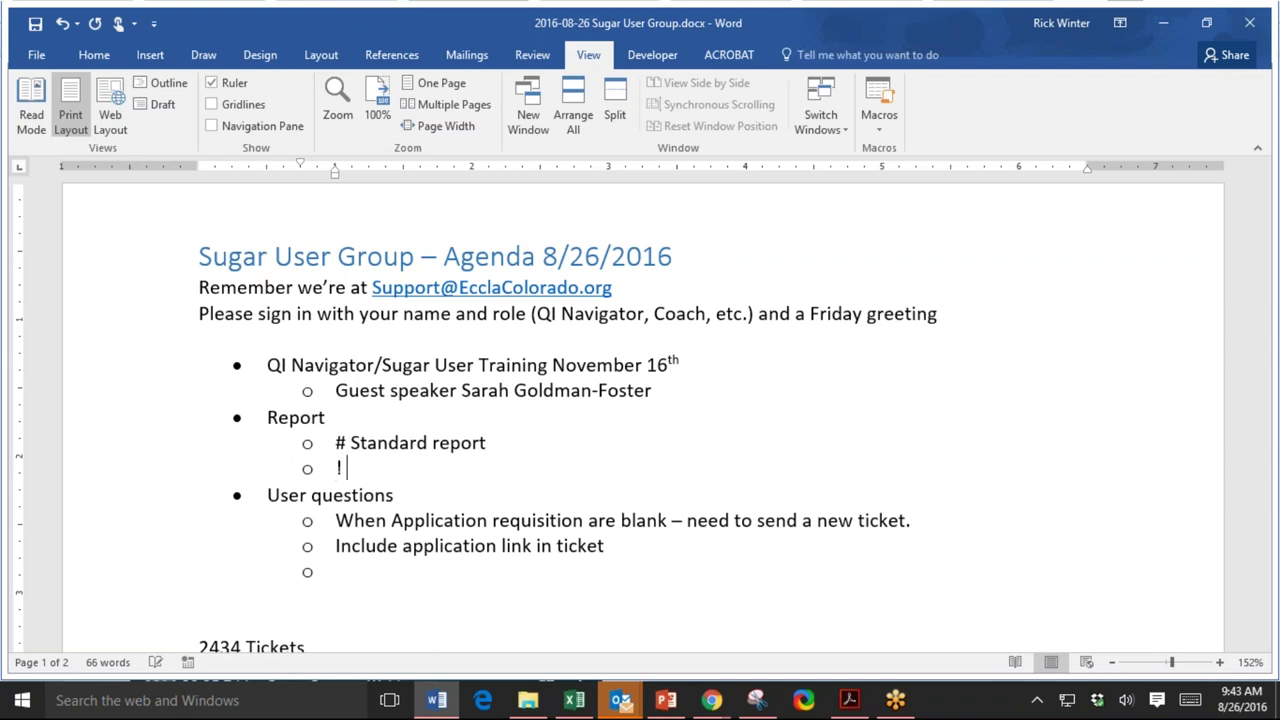
text(Requireed repo)
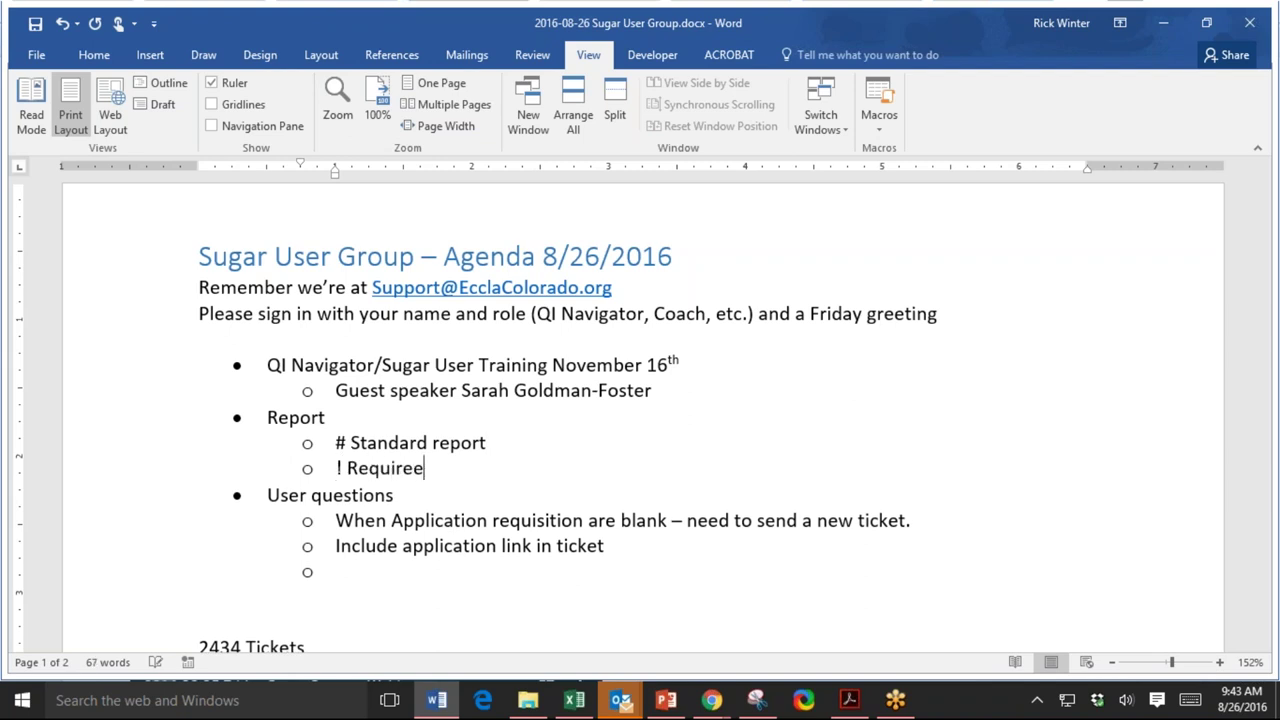
key(BackSpace)
key(BackSpace)
key(BackSpace)
key(BackSpace)
key(BackSpace)
key(BackSpace)
key(BackSpace)
text(d reports)
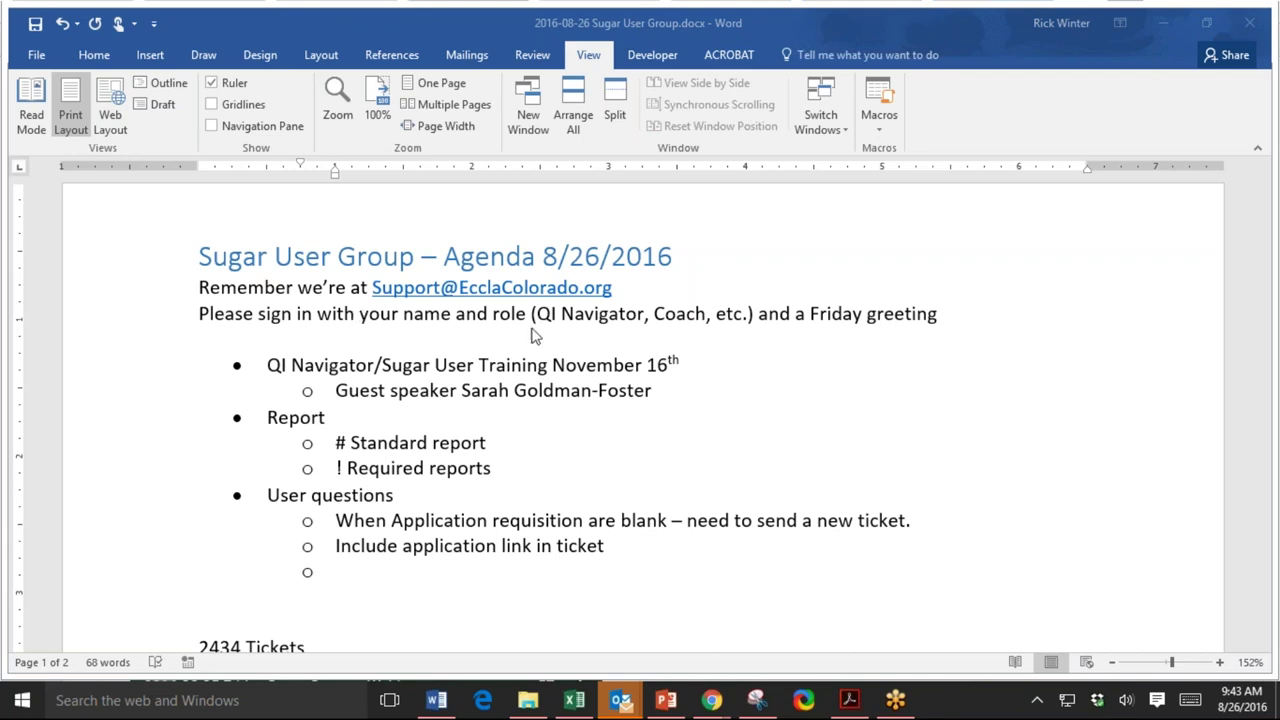
Add "Can we trouble shoot one of my MOU's 'Primary contact not uniquely found for this organization.' SL RTTQI" as a sub-bullet under User questions.
click(360, 568)
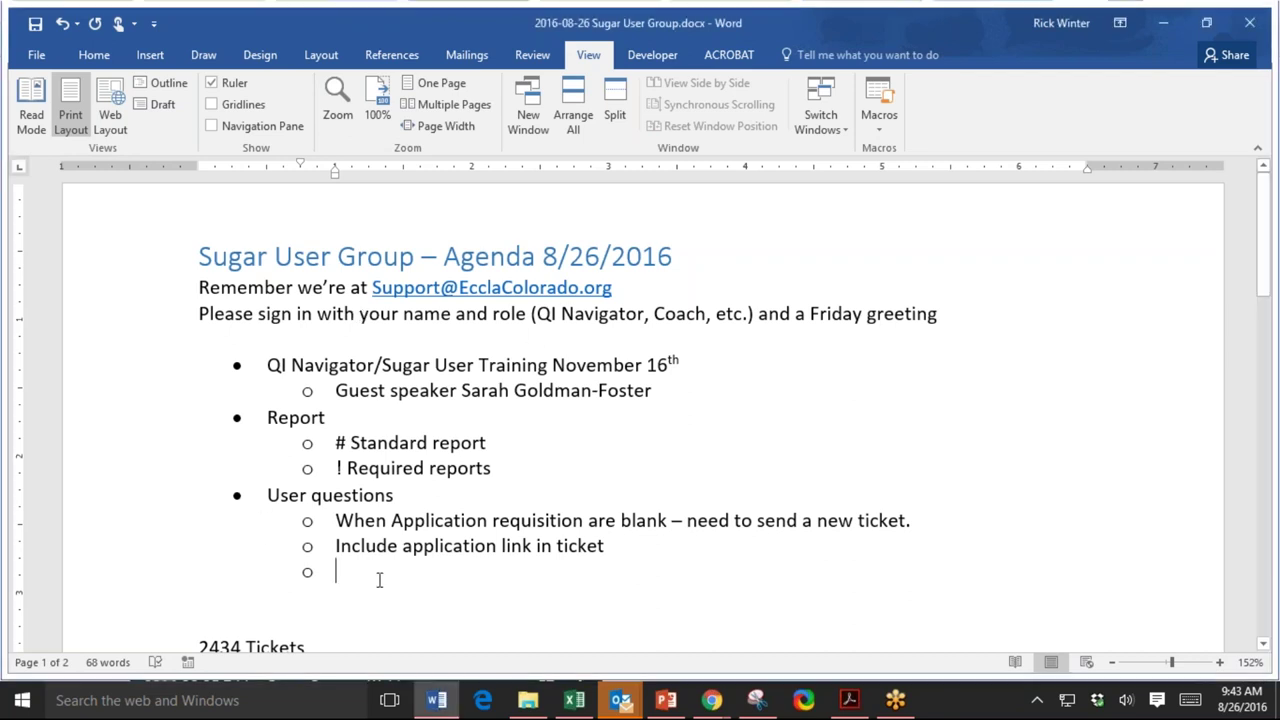
text(Can we trouble shoot one of my MOU's "Primary contact not uniquely found for this organization." SL RTTQI)
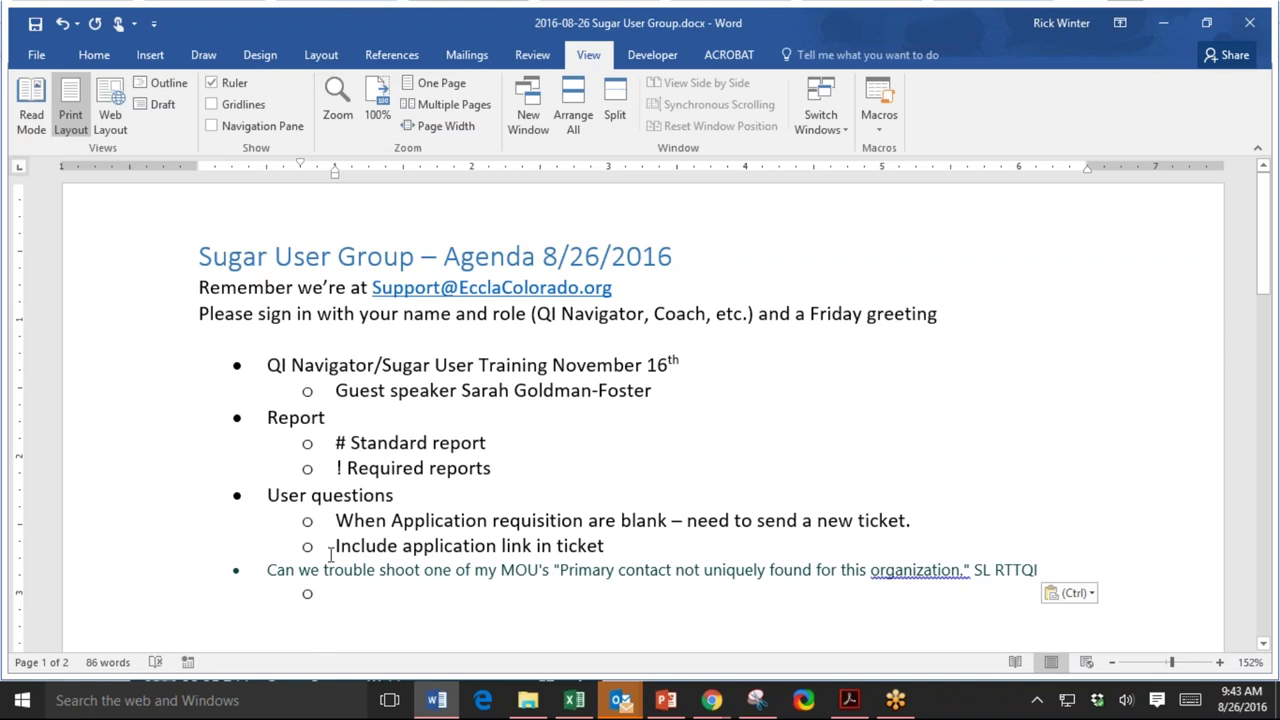
click(269, 570)
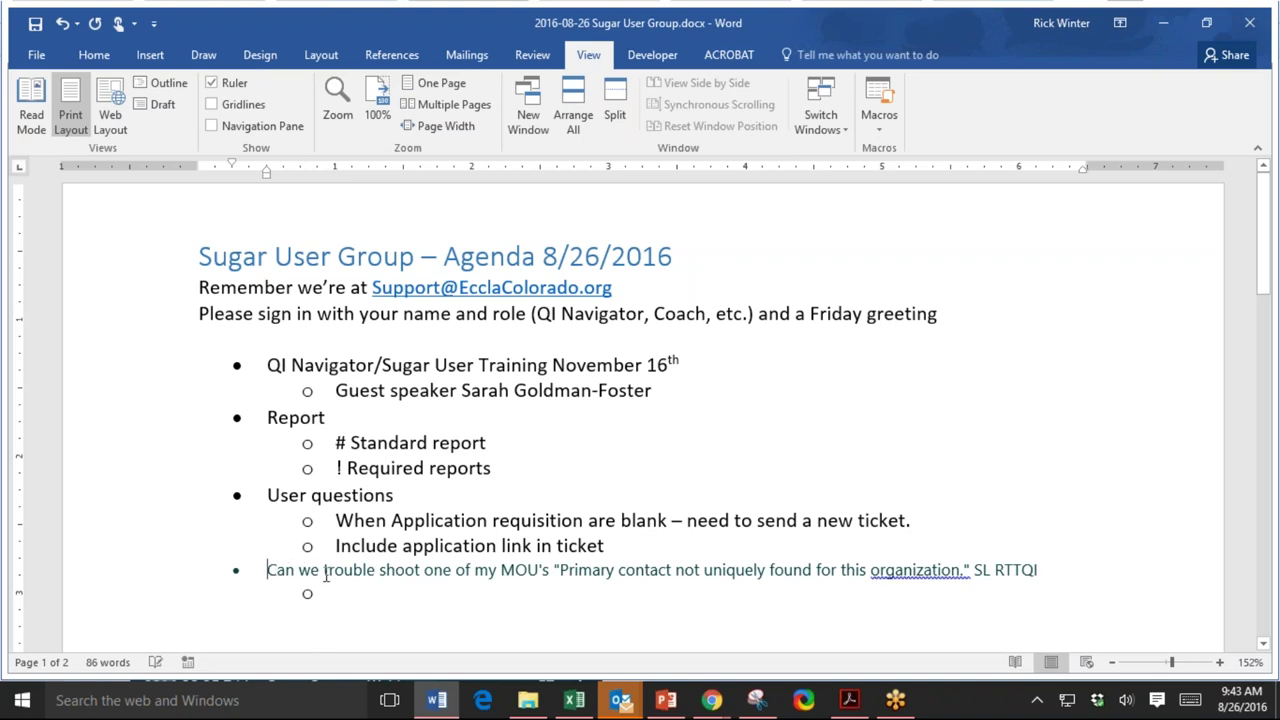
key(Tab)
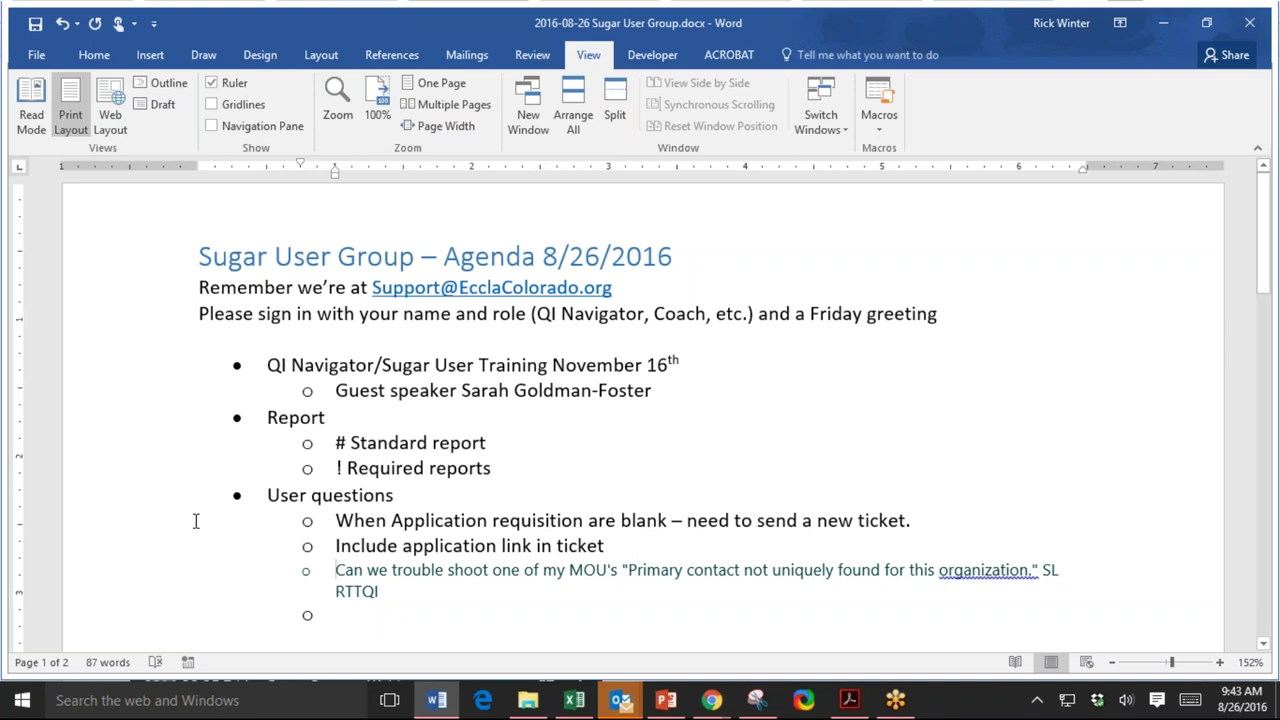
click(711, 701)
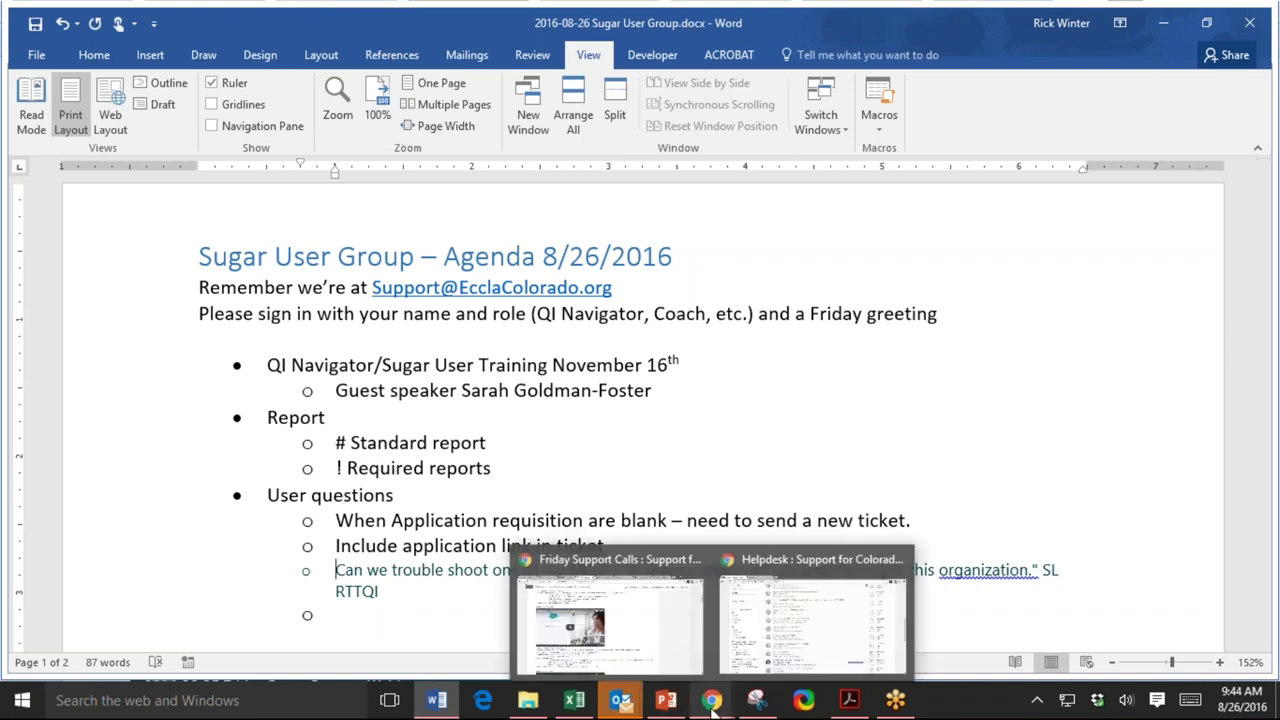
click(674, 616)
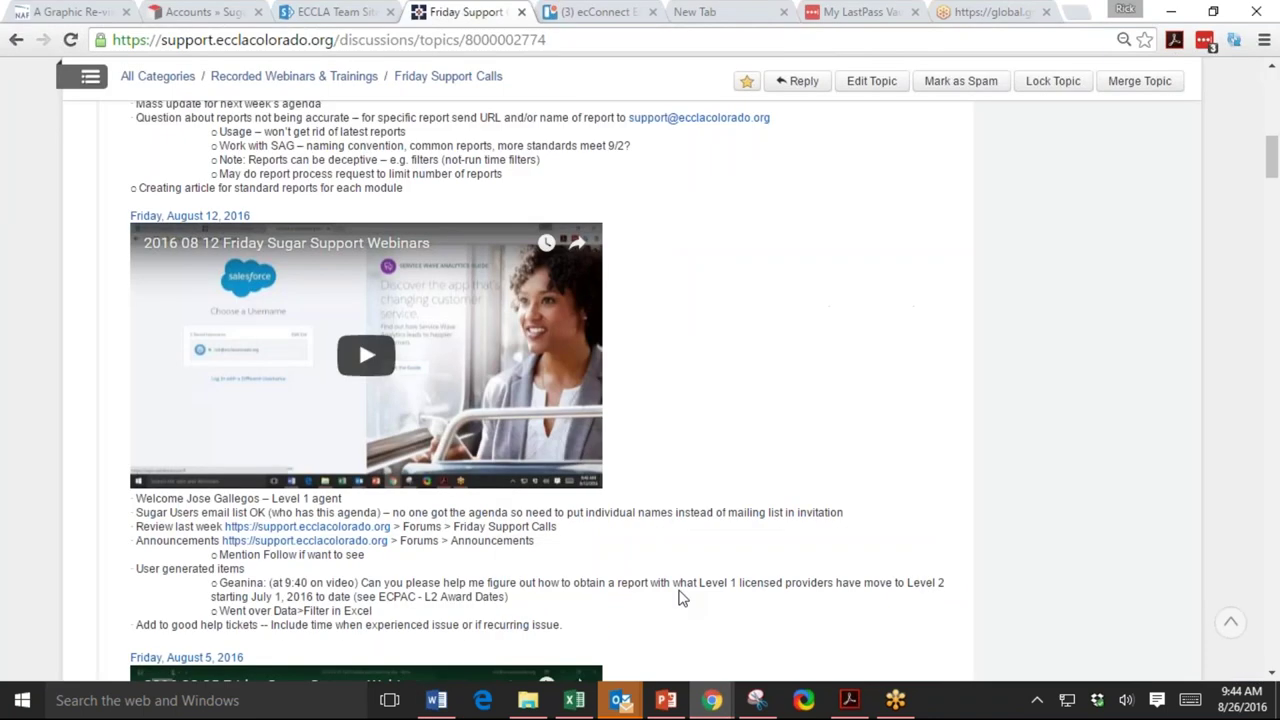
click(345, 12)
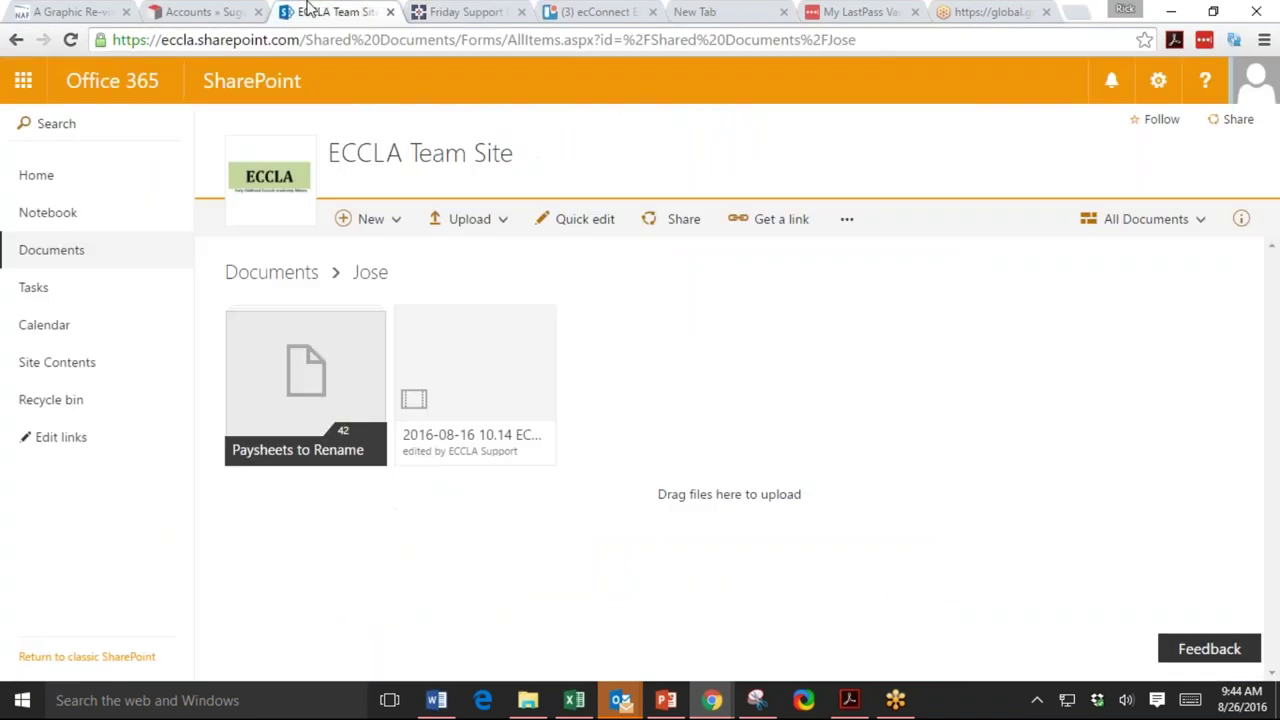
click(227, 14)
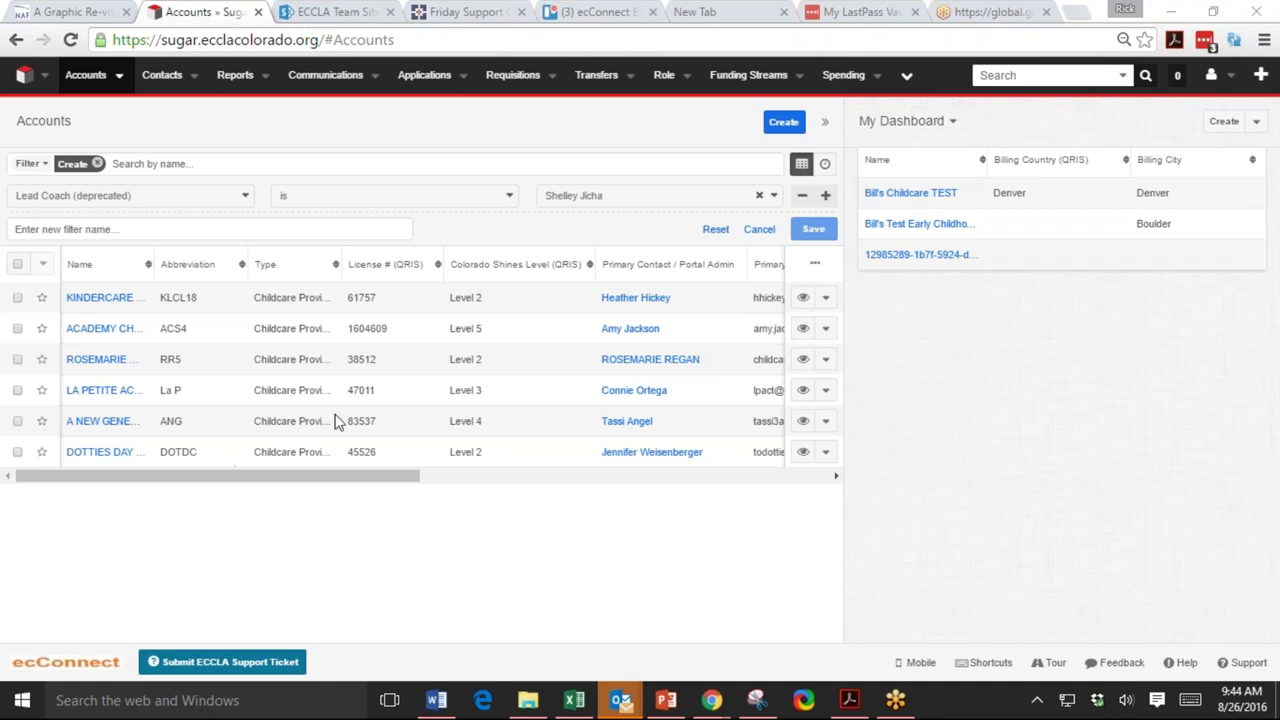
click(450, 39)
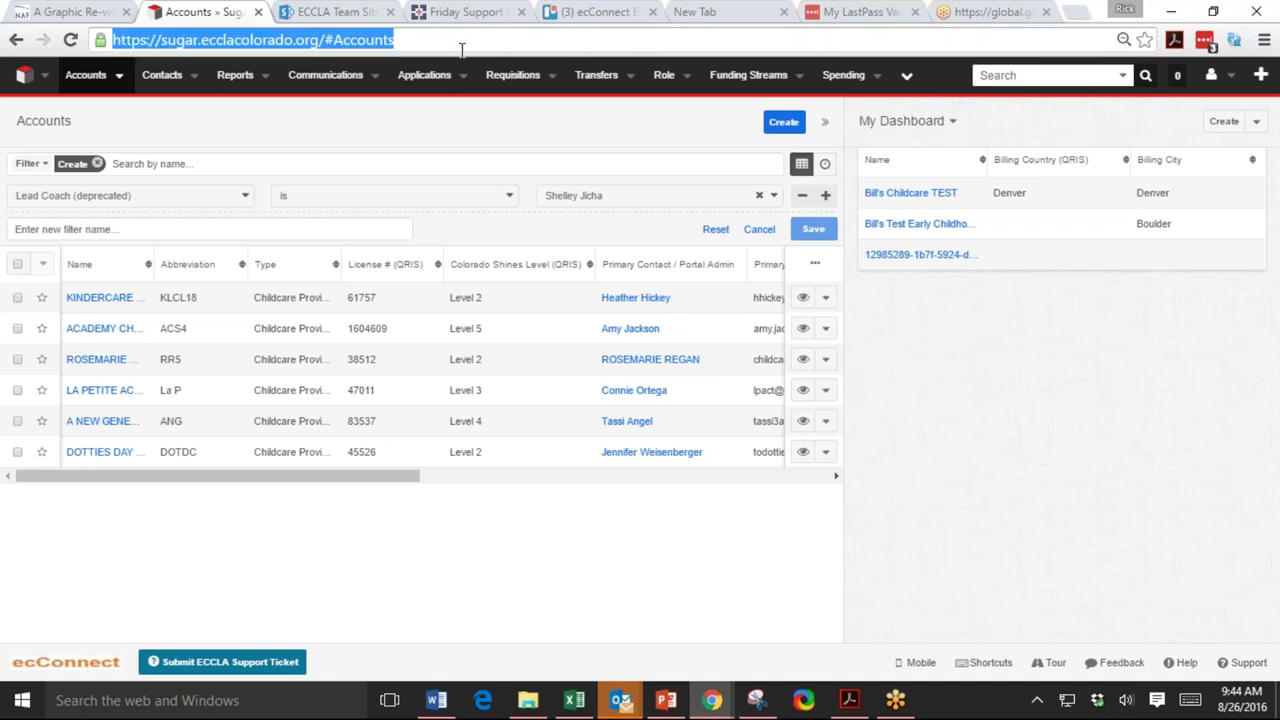
text(https://sugar.ecclacolorado.org/#apps_Applications/677bc358-0f74-0b93-2c2f-57b36de92e3a)
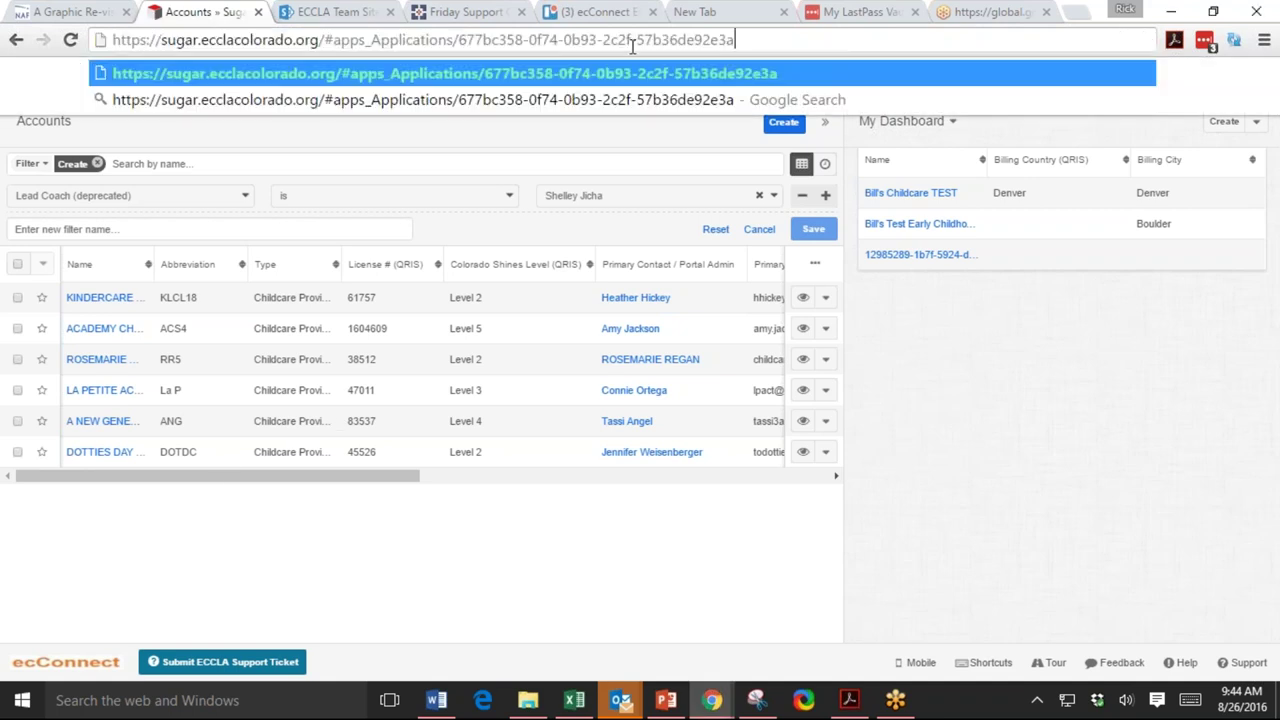
key(Return)
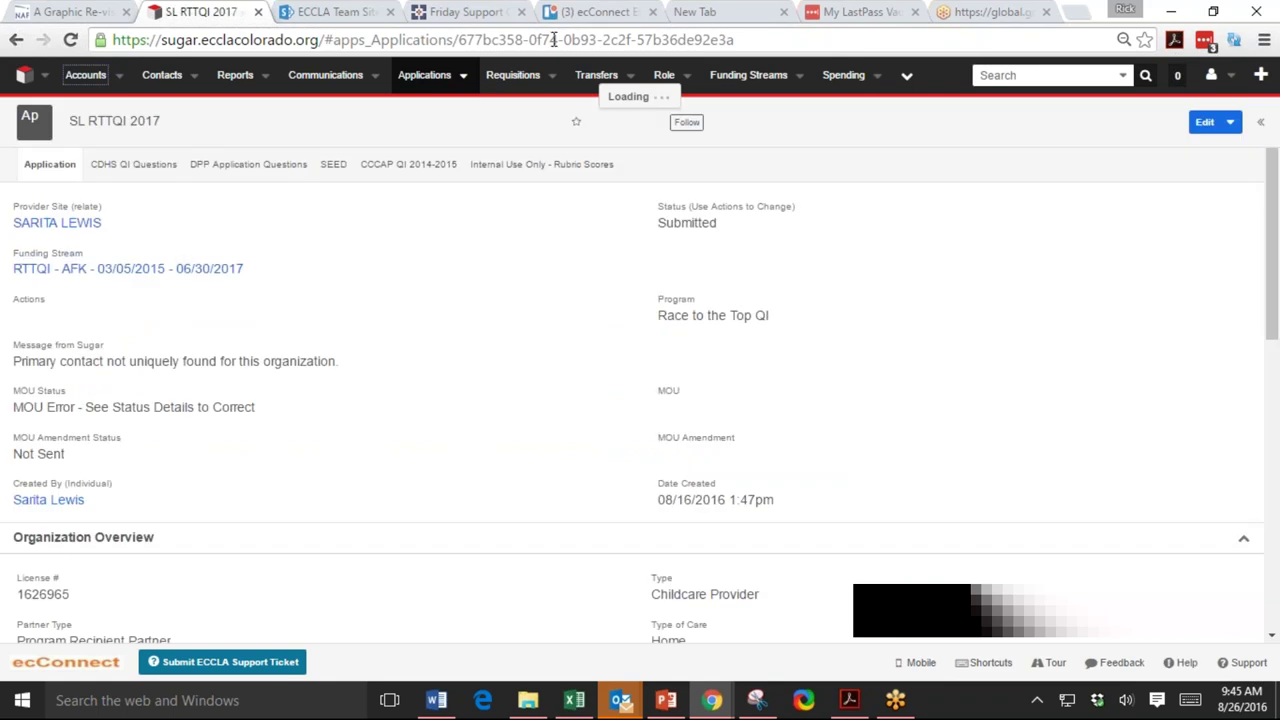
Copy the web address of the SL RTTQI 2017 application record.
click(455, 40)
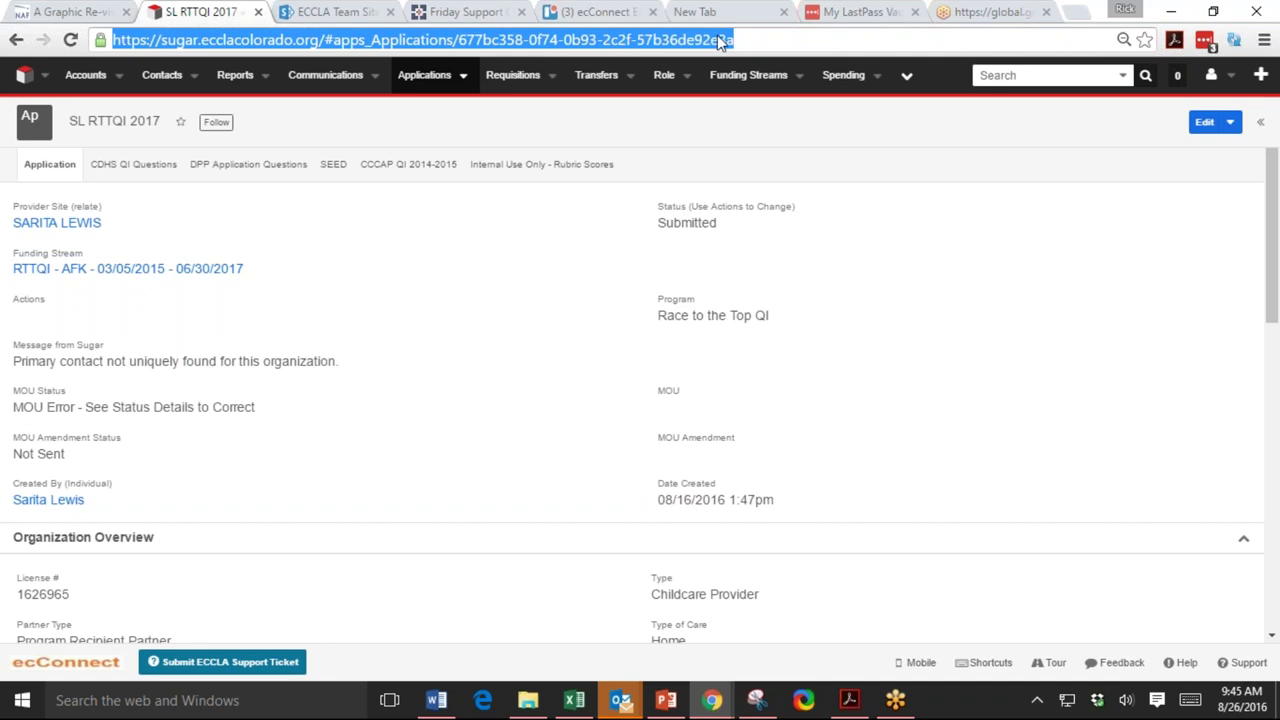
right_click(603, 42)
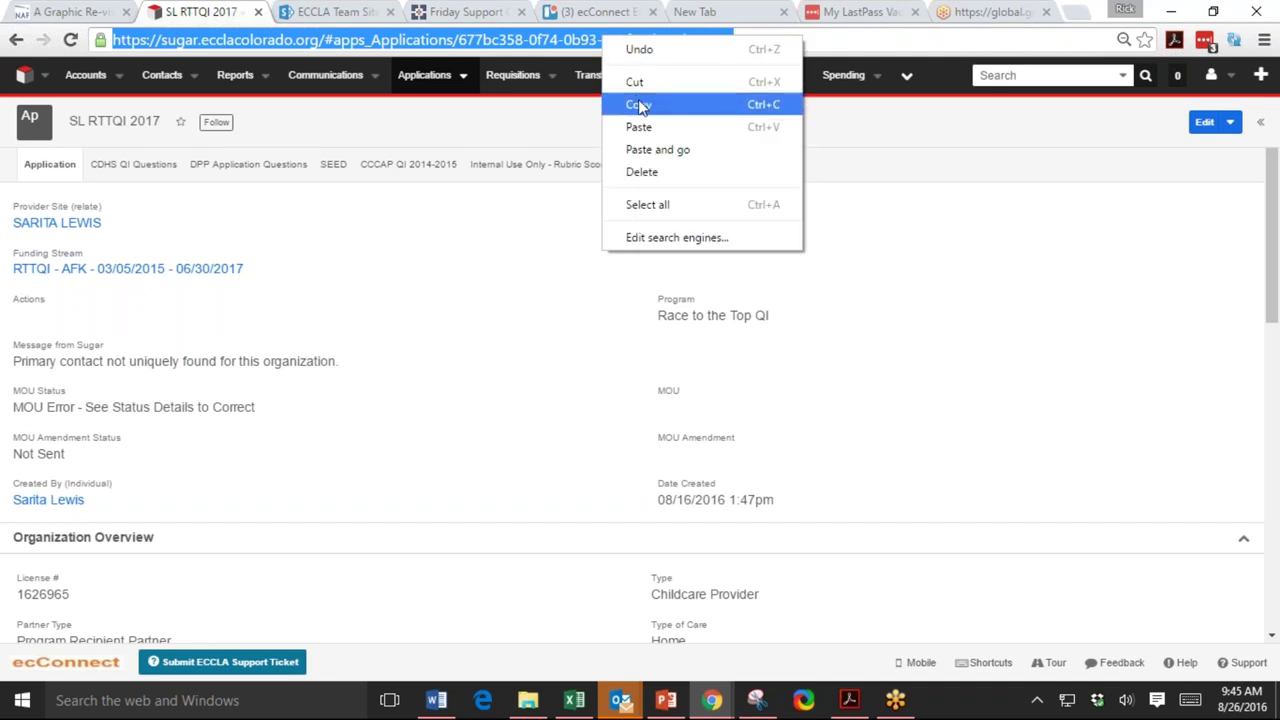
click(642, 103)
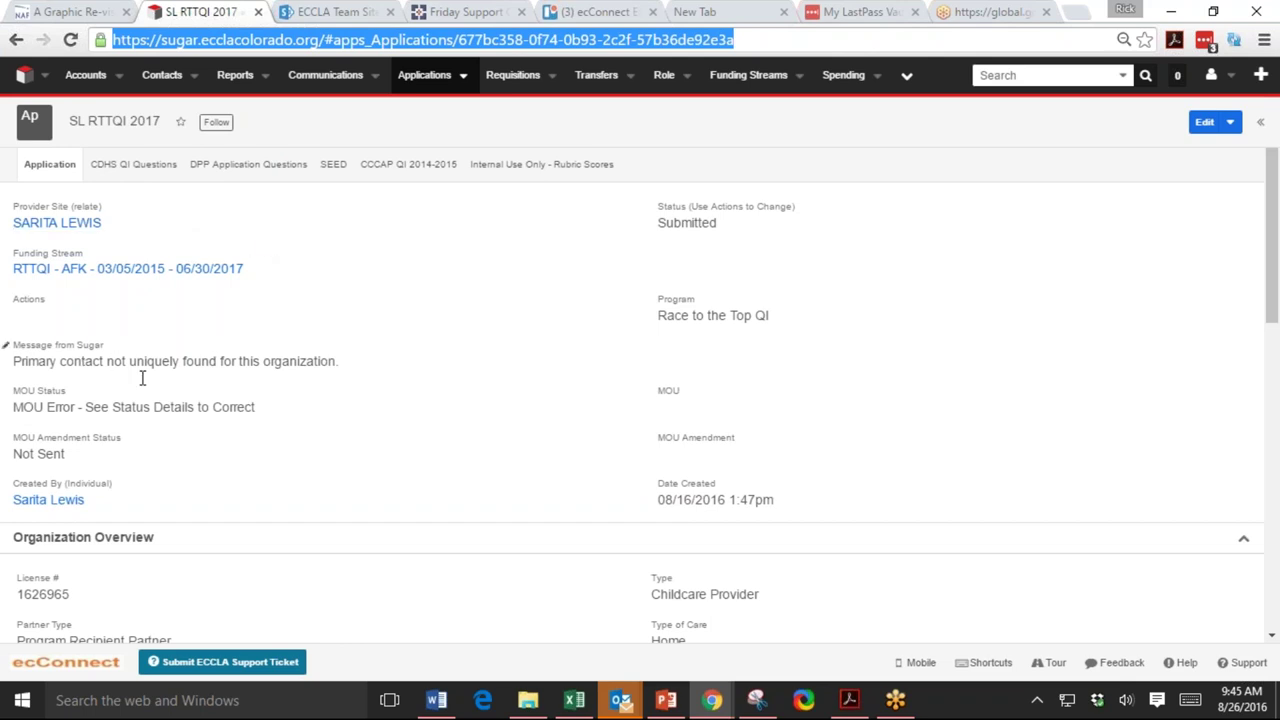
Examine the Message from Sugar text on the application, highlighting its wording about the primary contact.
click(14, 361)
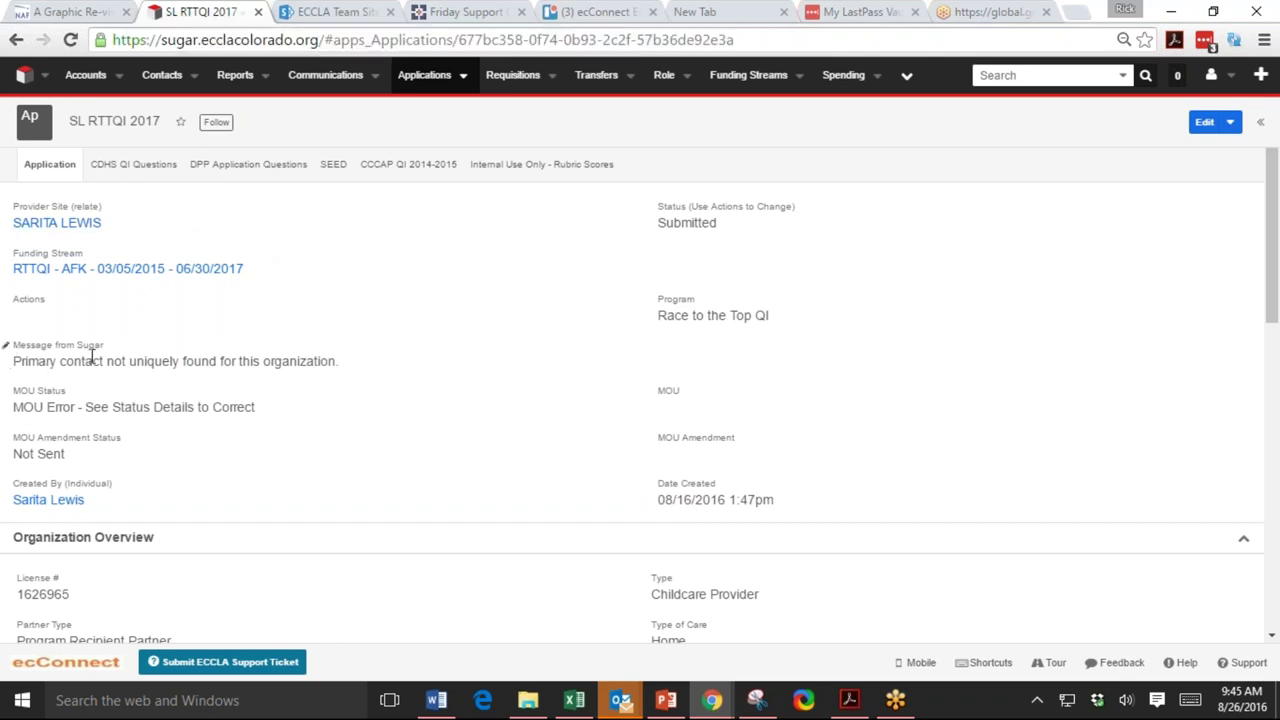
double_click(354, 365)
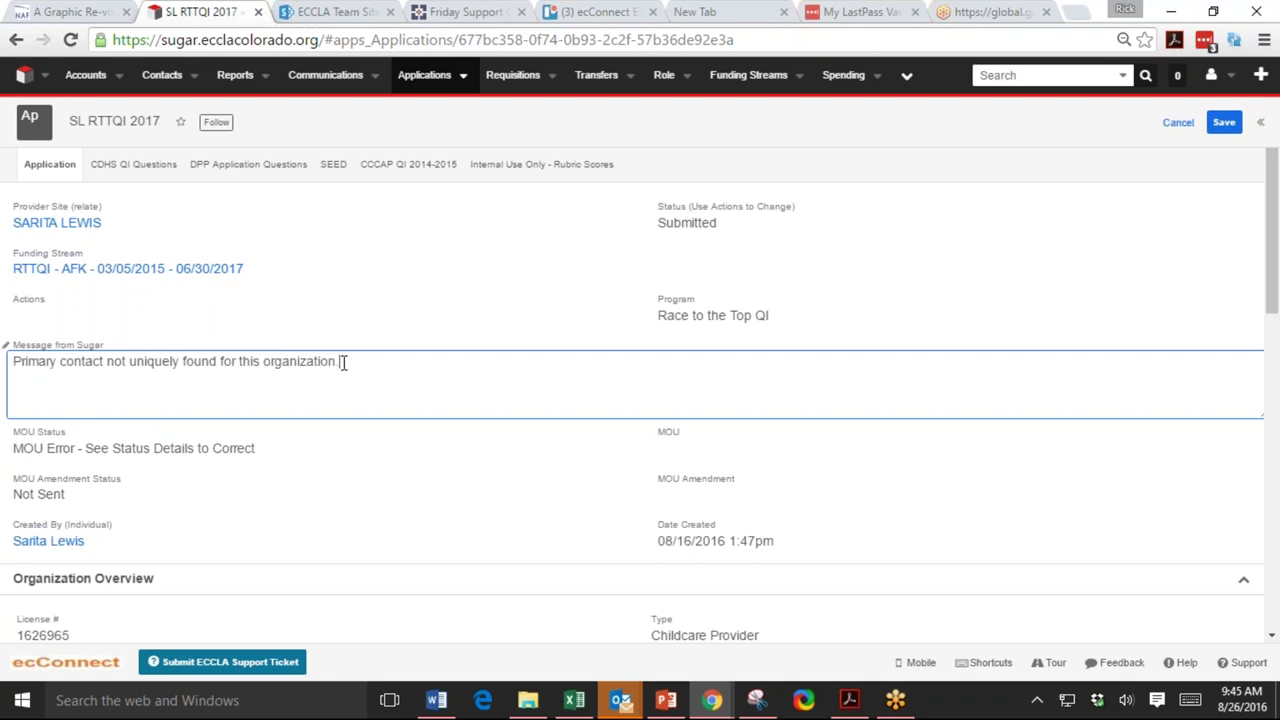
drag(338, 362, 116, 364)
double_click(84, 361)
click(236, 358)
Open the application's linked provider site in a new tab and compare its key contacts with the application's Sugar message.
right_click(55, 228)
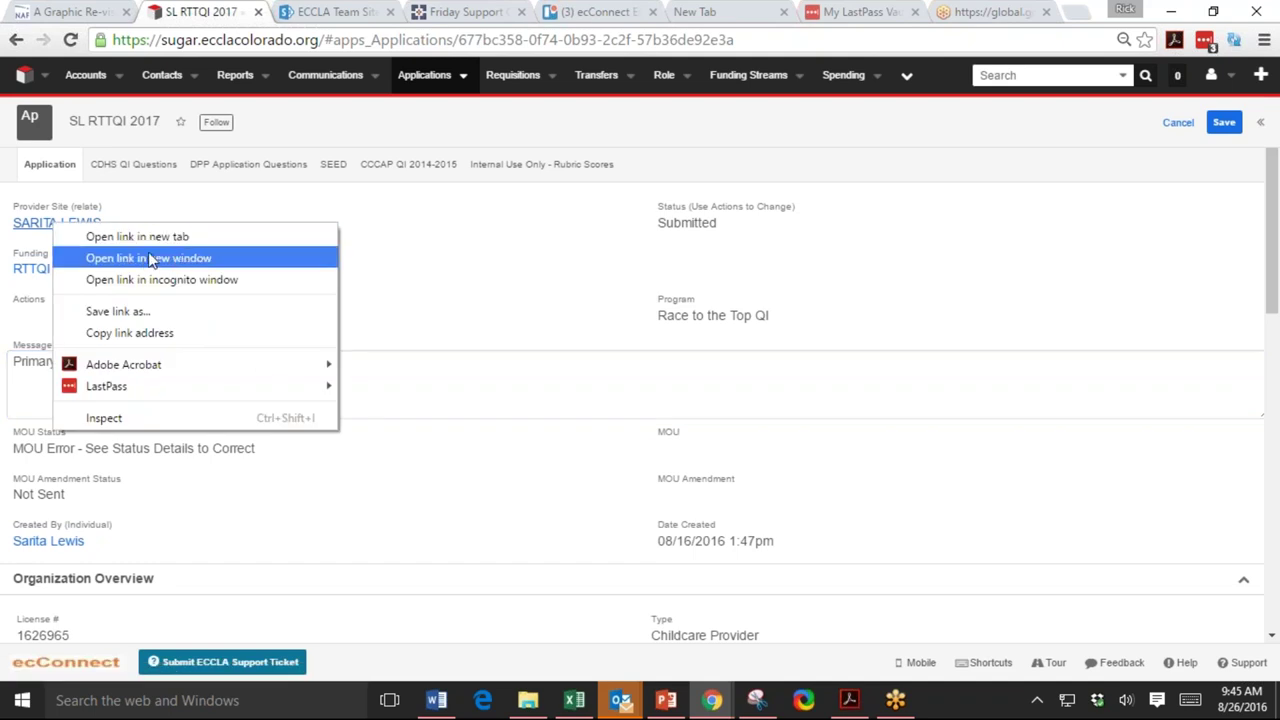
click(143, 236)
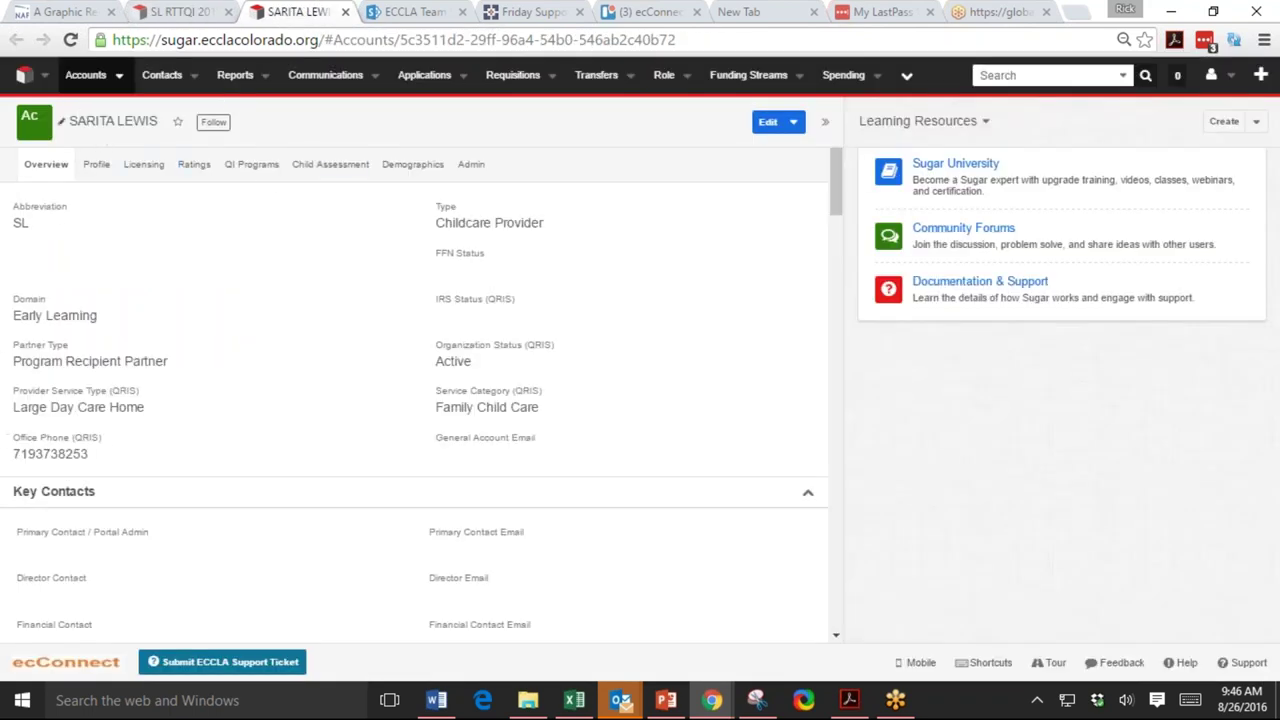
click(167, 10)
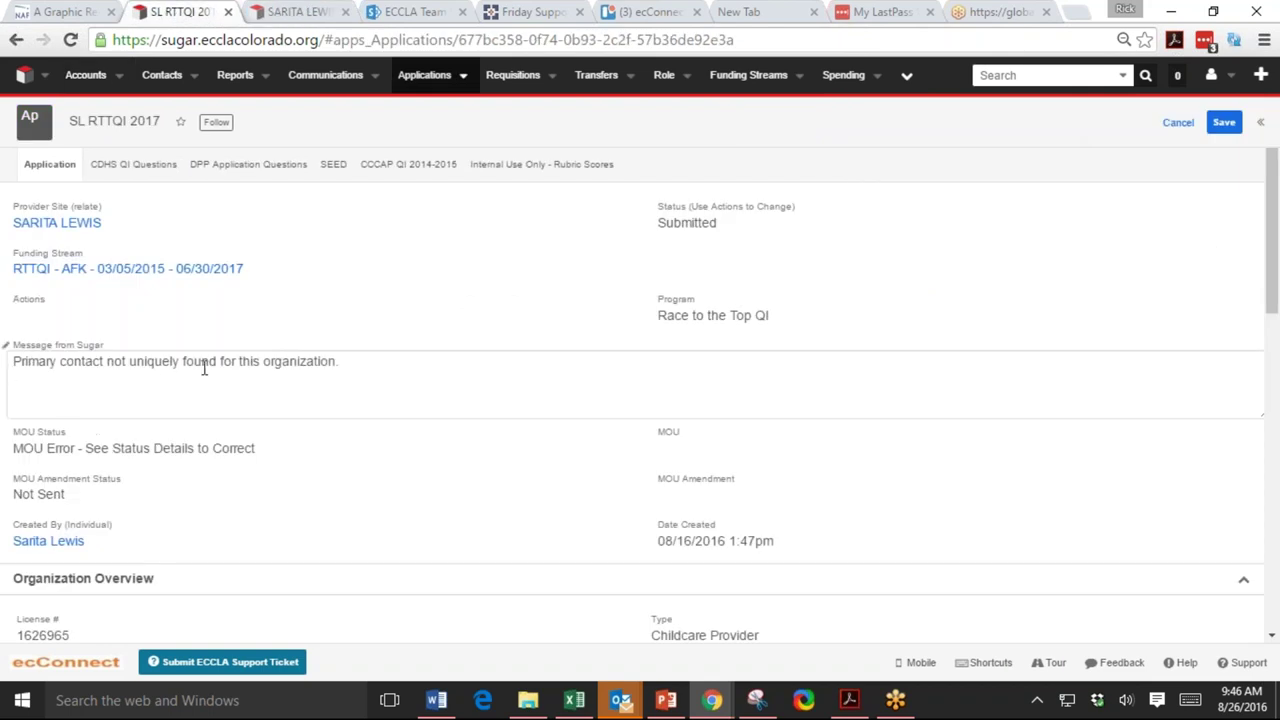
click(284, 12)
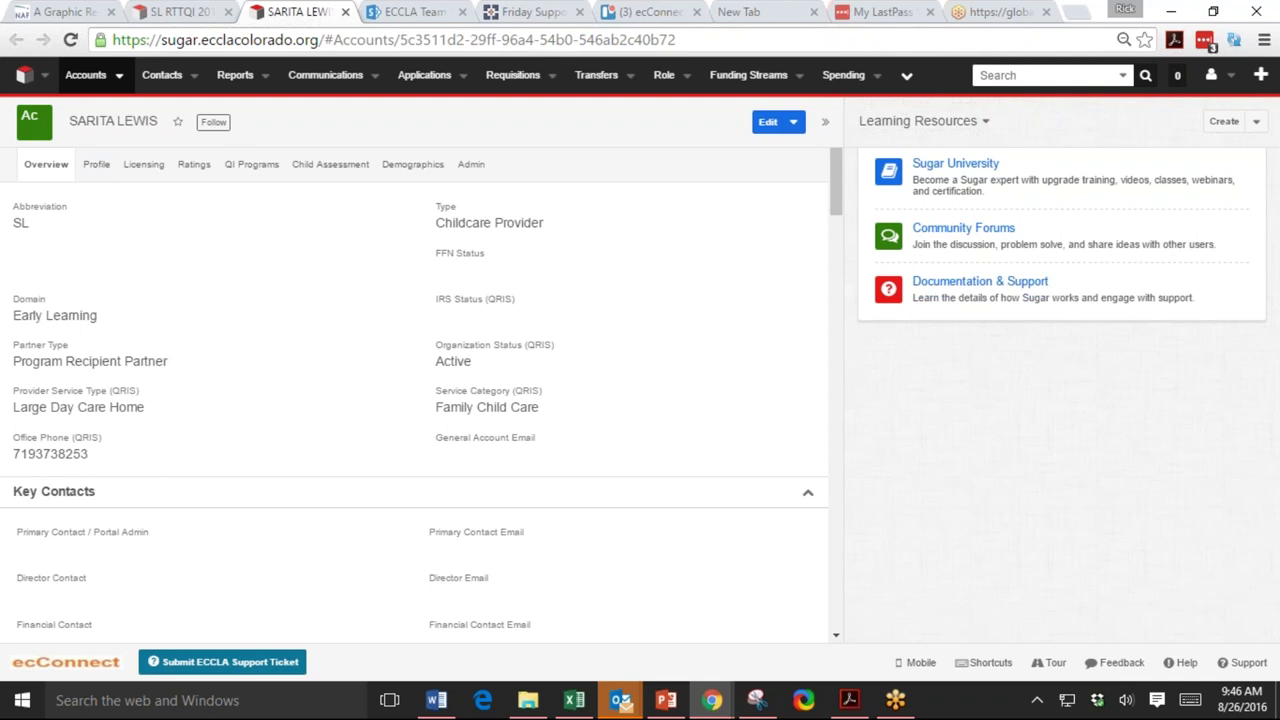
Set the provider site's Primary Contact / Portal Admin to the contact who shares the site's name, and save the account.
click(712, 700)
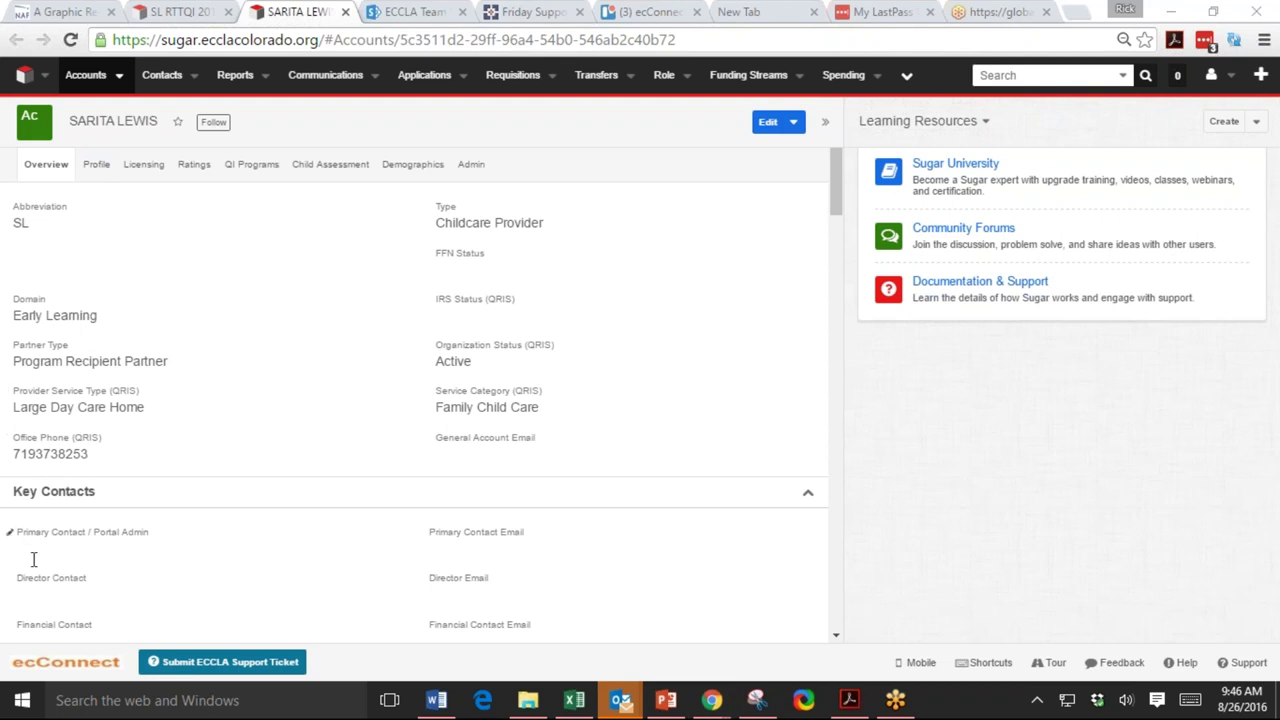
click(12, 532)
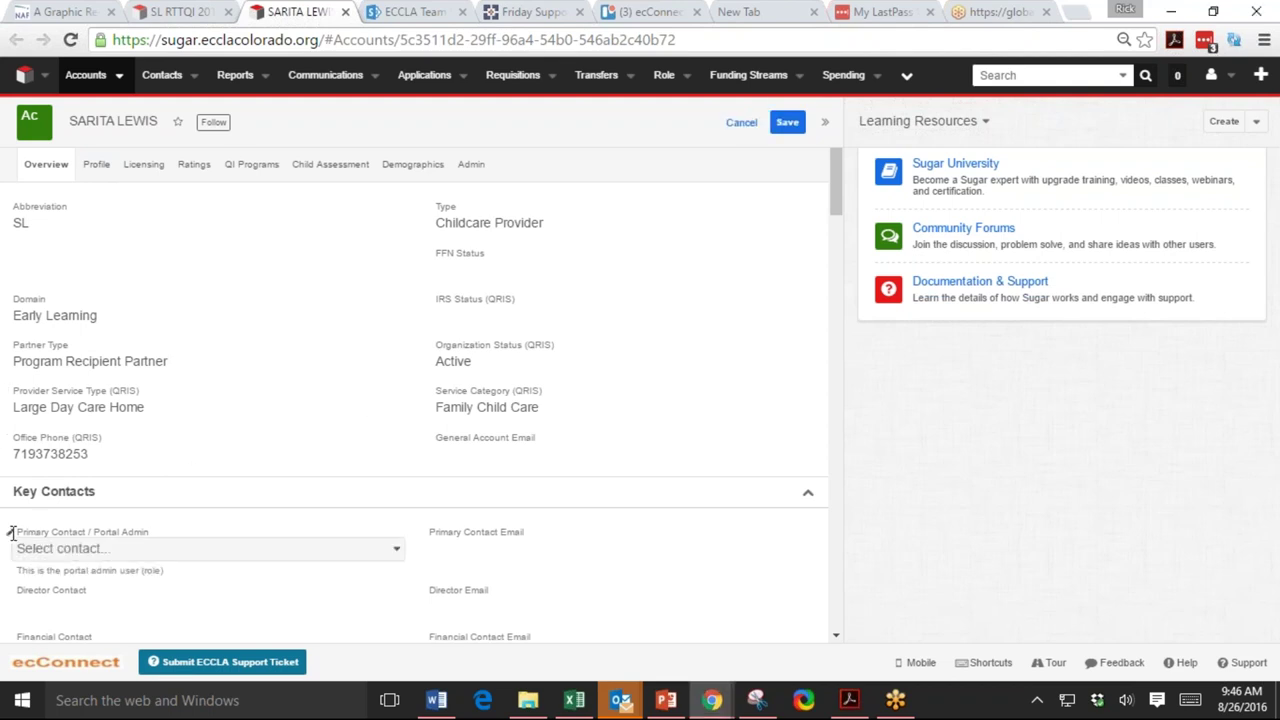
text(sar)
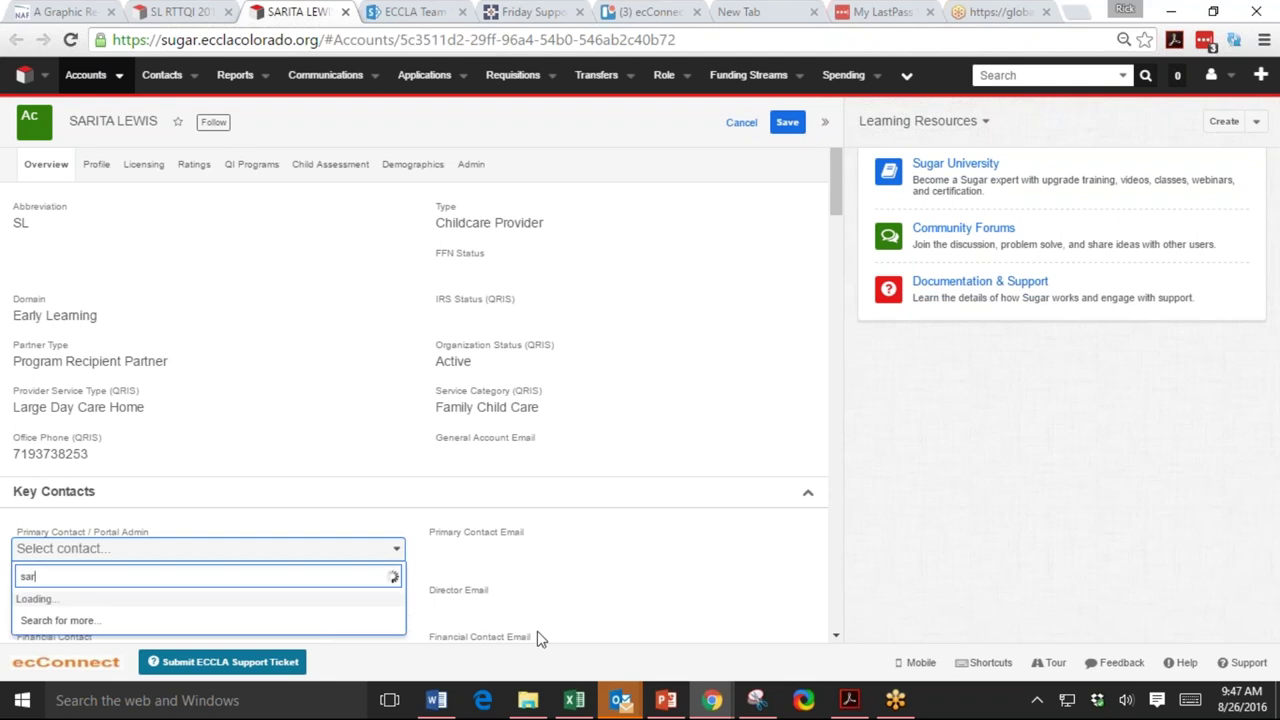
text(ita)
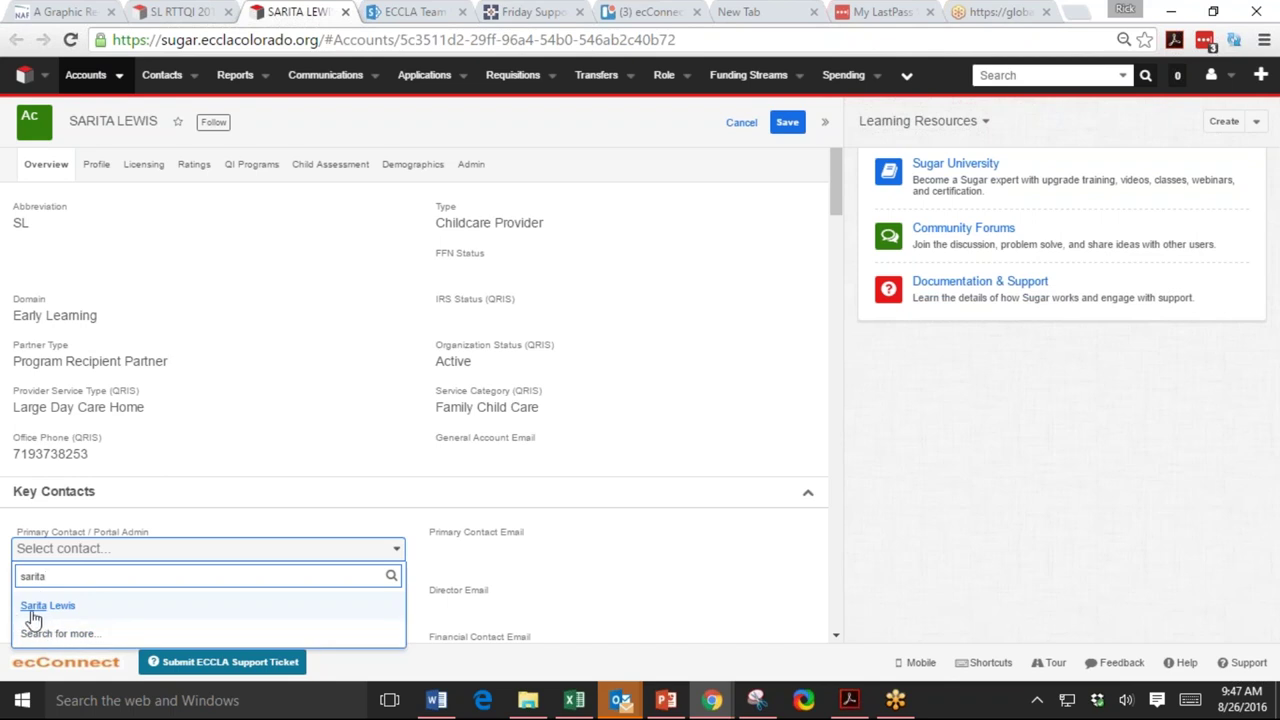
click(50, 606)
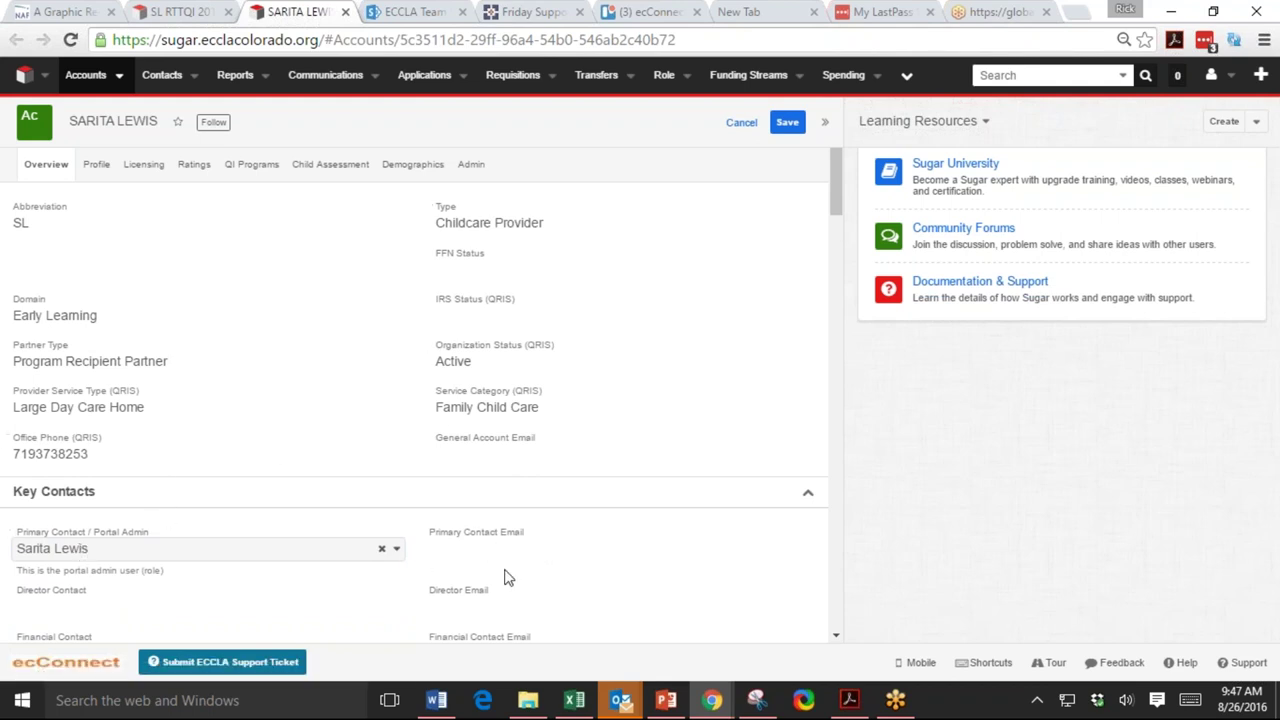
click(796, 125)
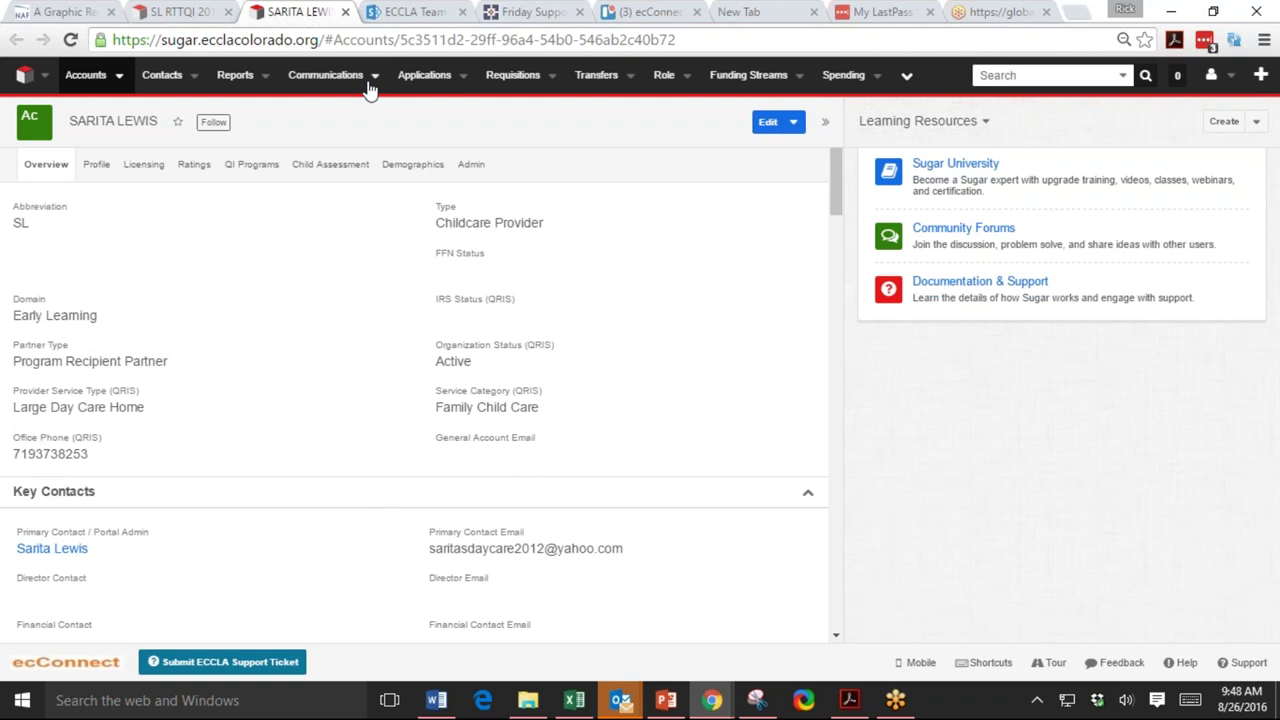
Choose Send MOU as the action on the SL RTTQI 2017 application and save the record.
click(183, 14)
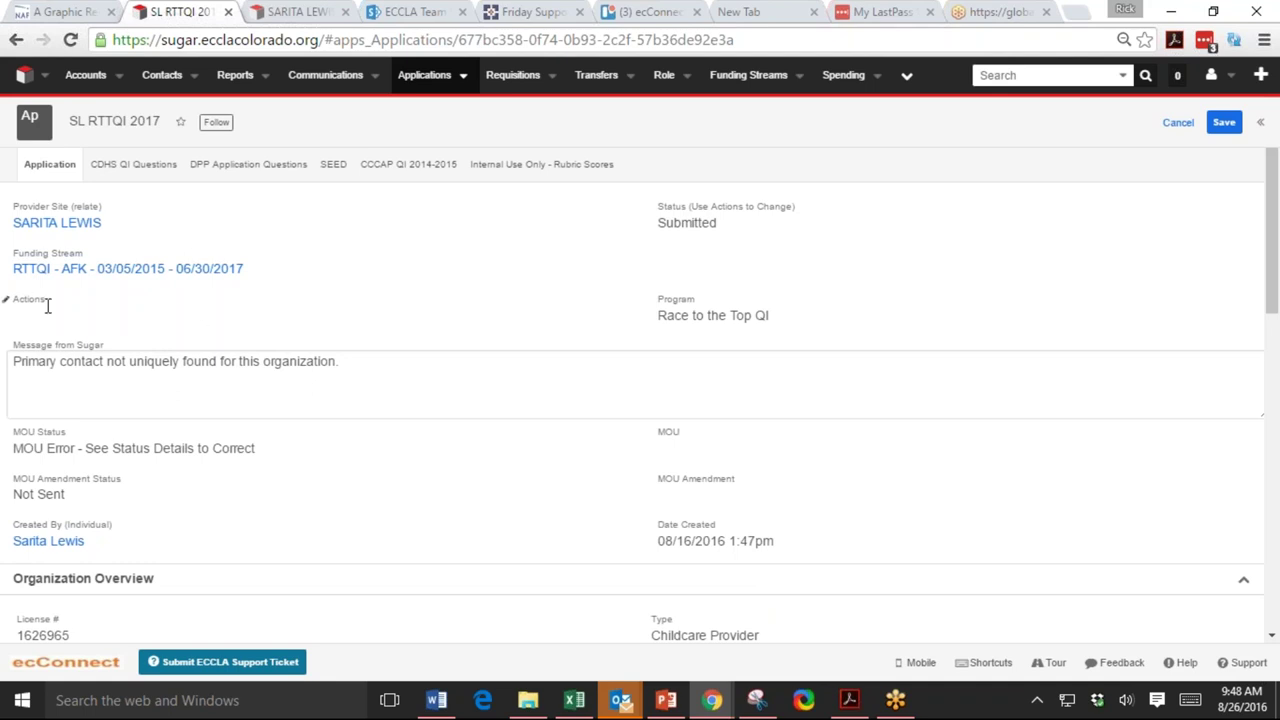
click(7, 298)
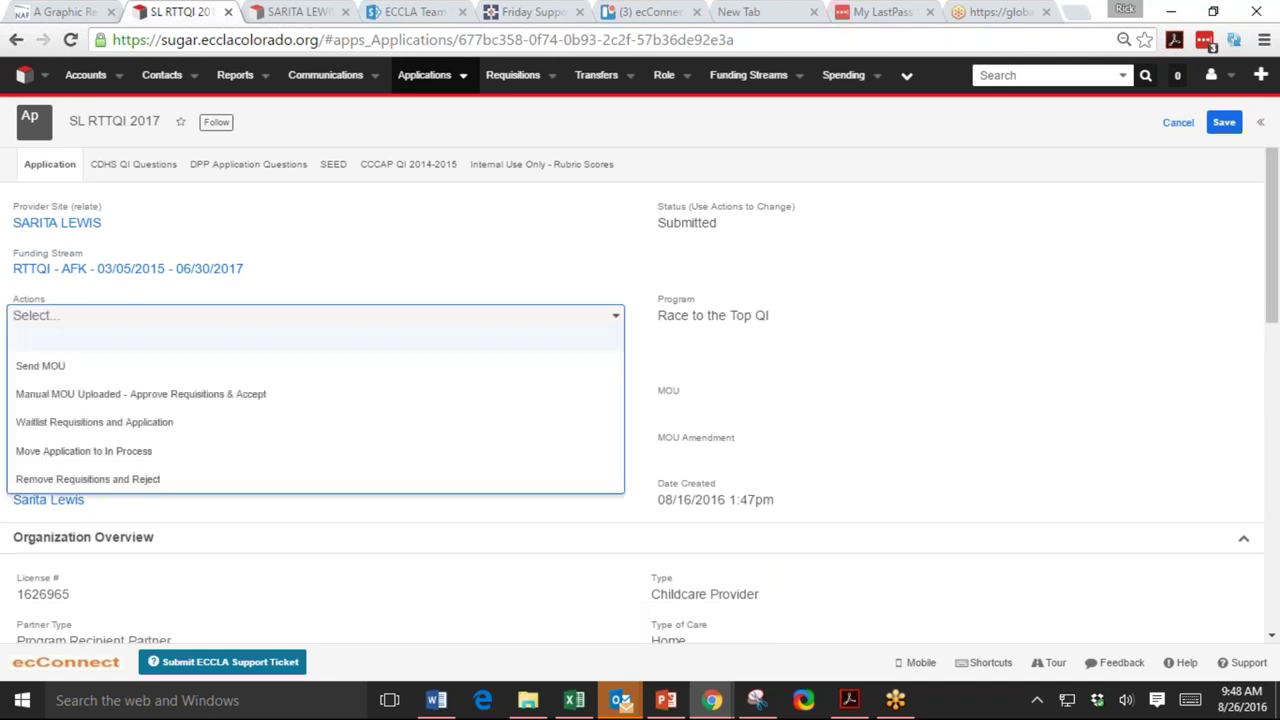
click(82, 367)
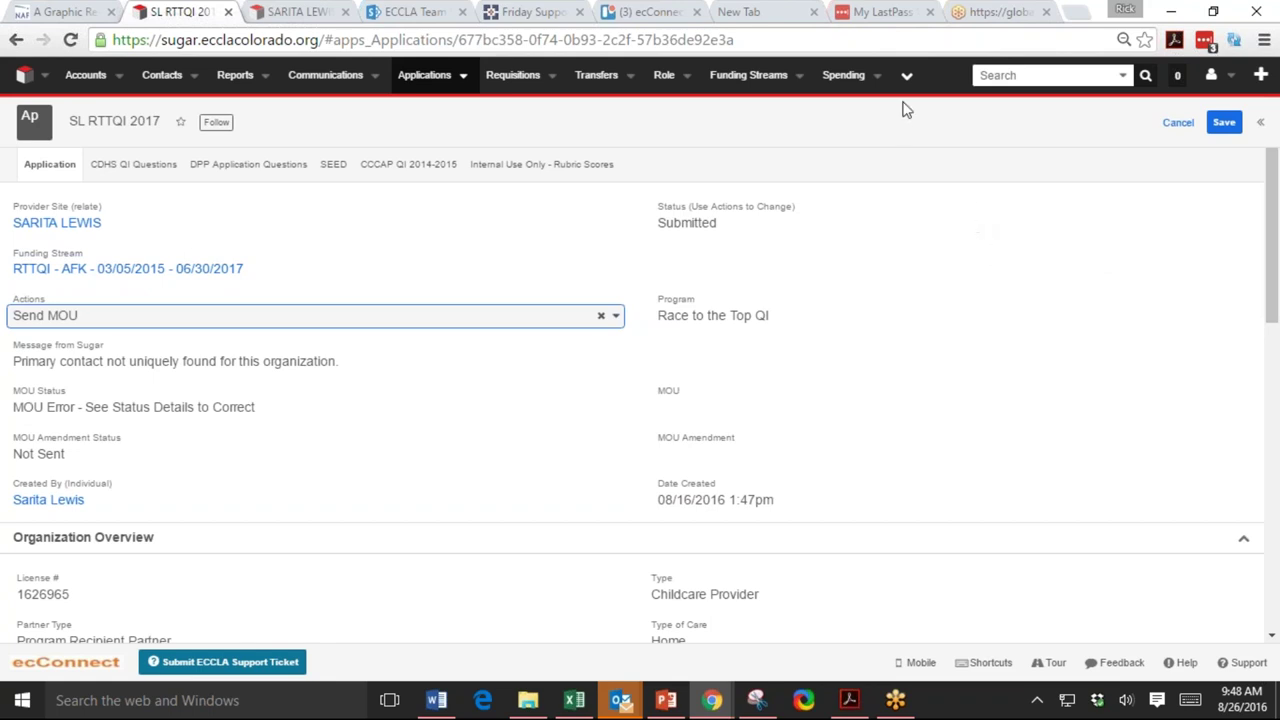
click(1225, 122)
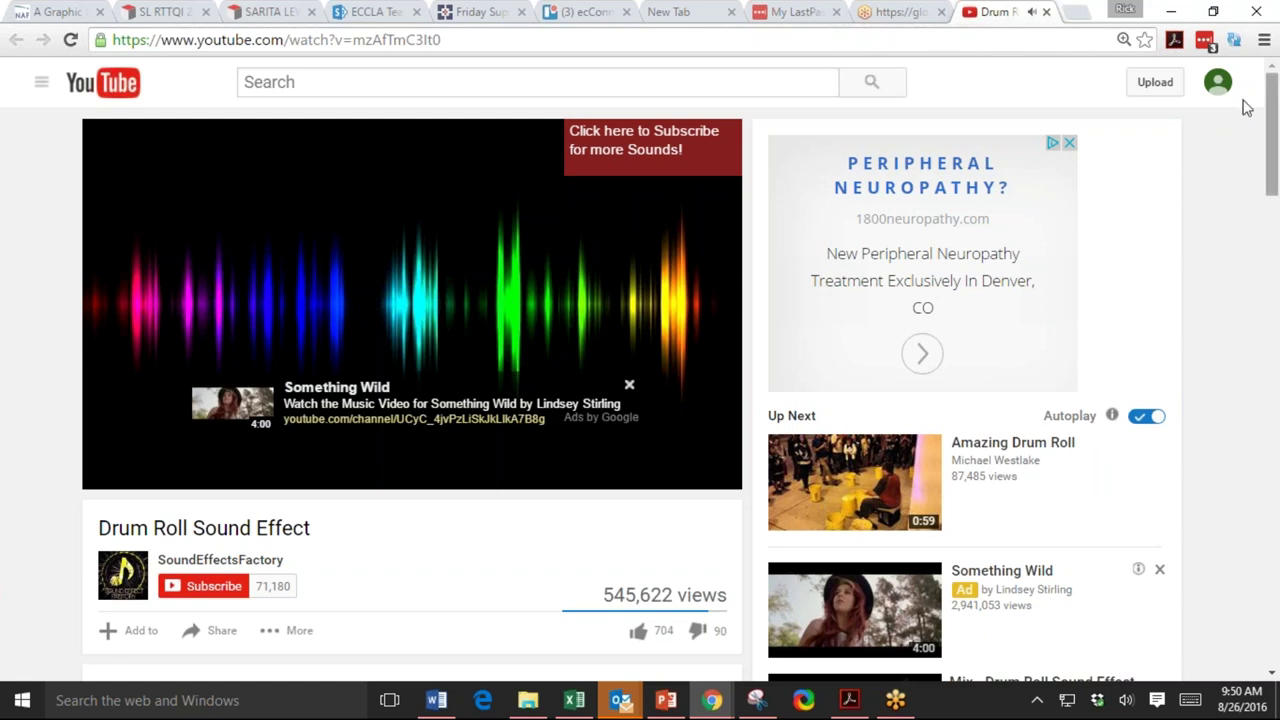
Dismiss the advertisement overlay on the Drum Roll Sound Effect video and pause playback.
click(629, 385)
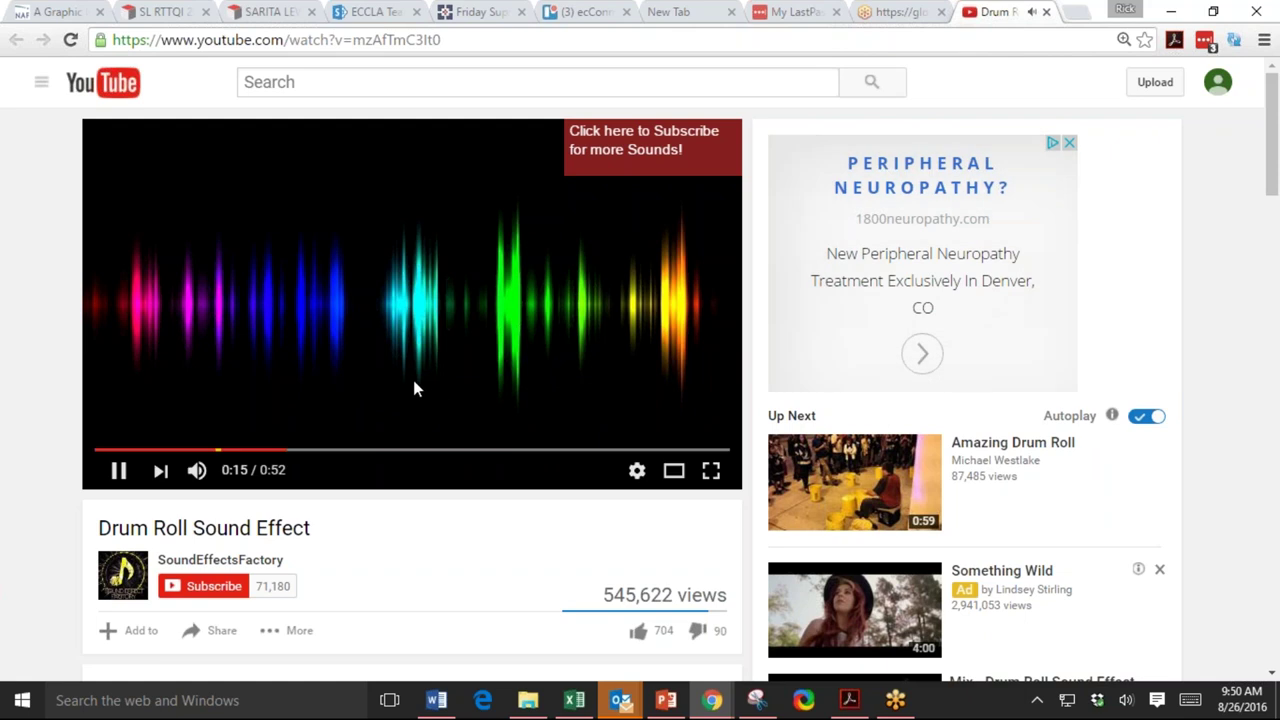
click(116, 478)
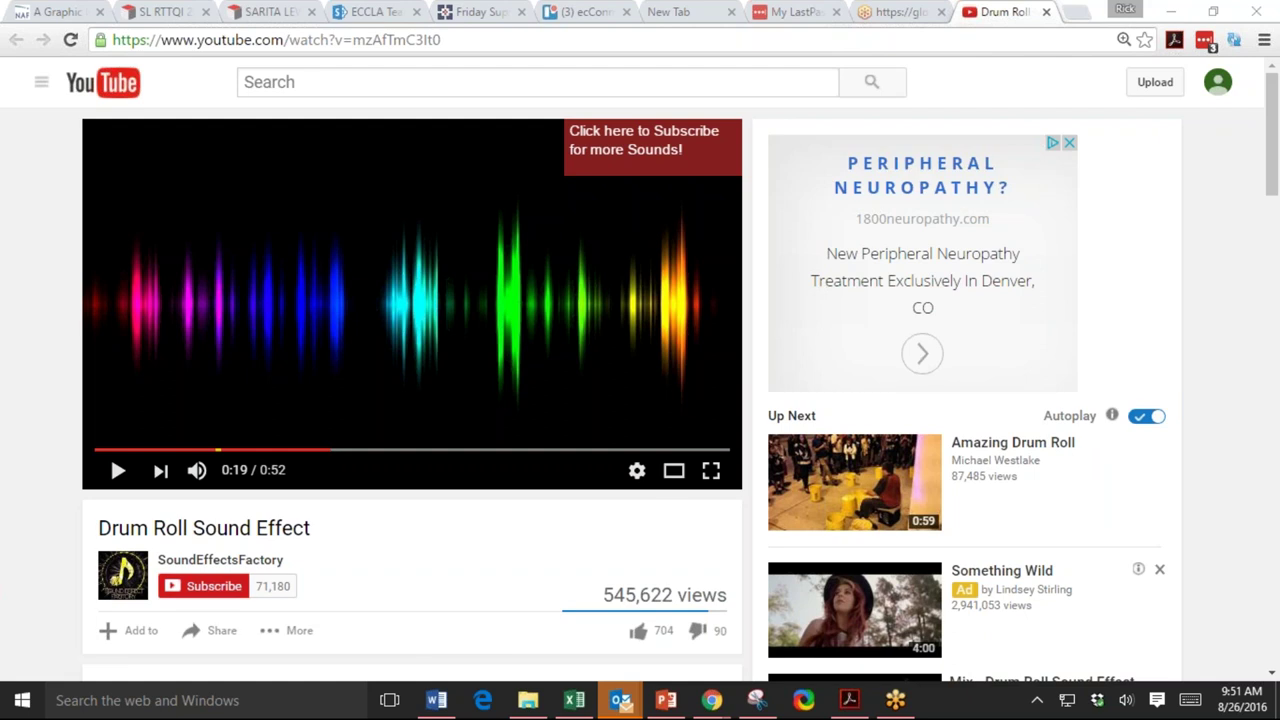
click(208, 562)
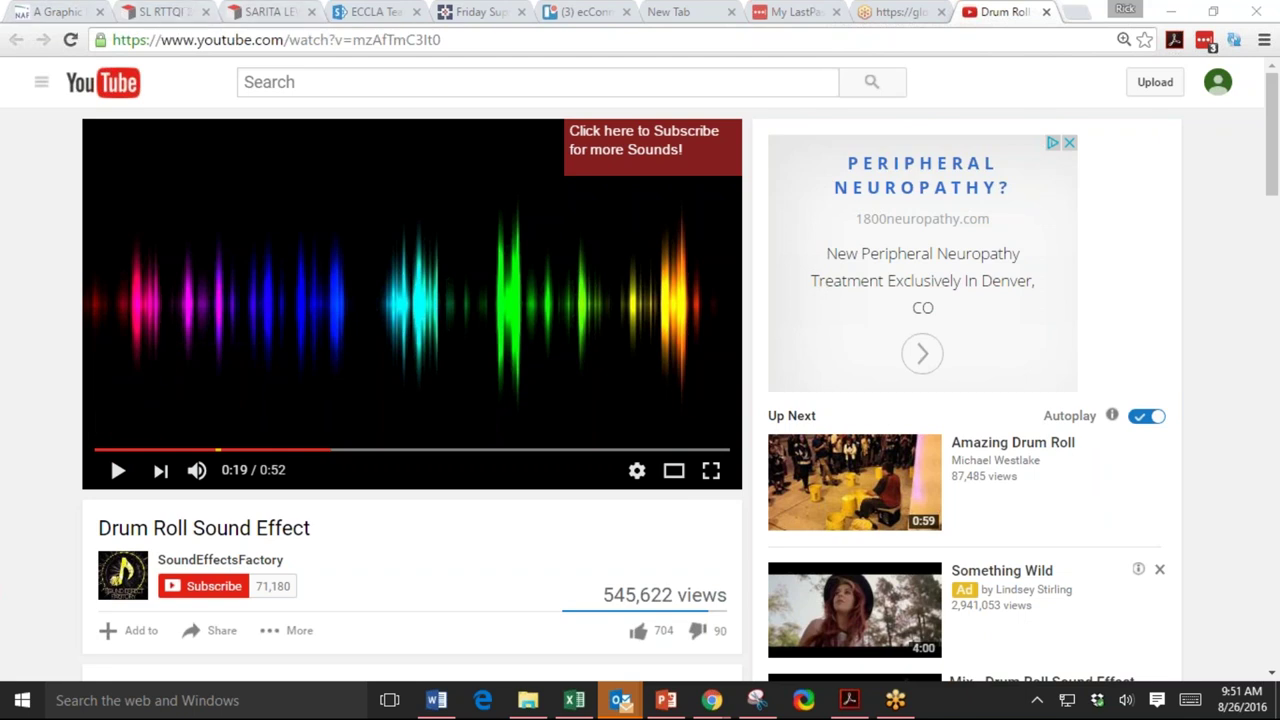
Return to Sugar, open the Accounts list and remove its Lead Coach (deprecated) filter condition.
click(287, 10)
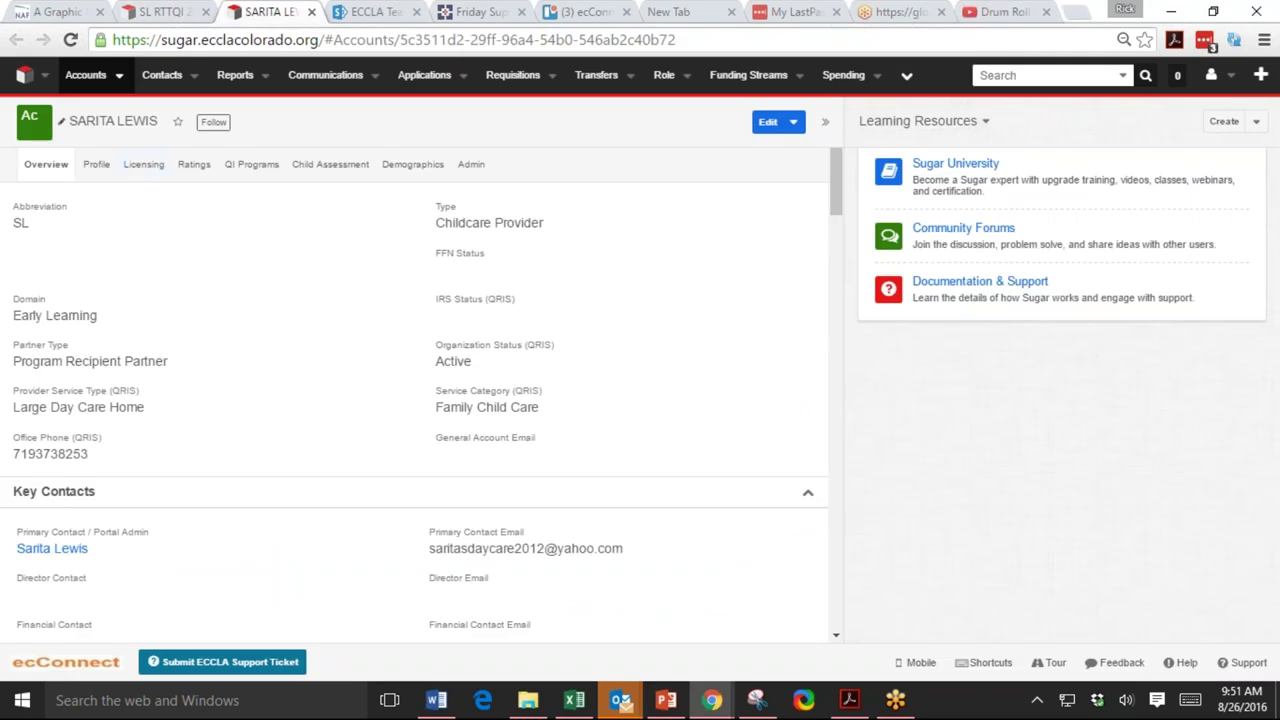
click(157, 85)
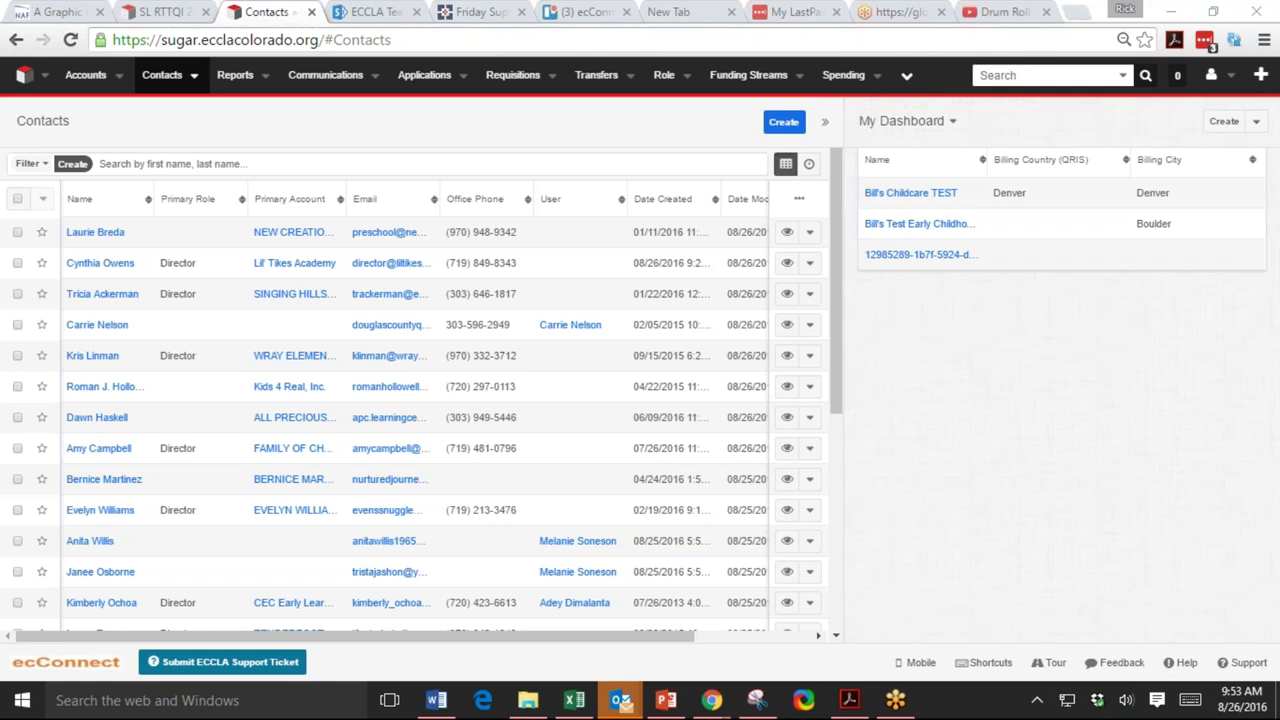
click(85, 78)
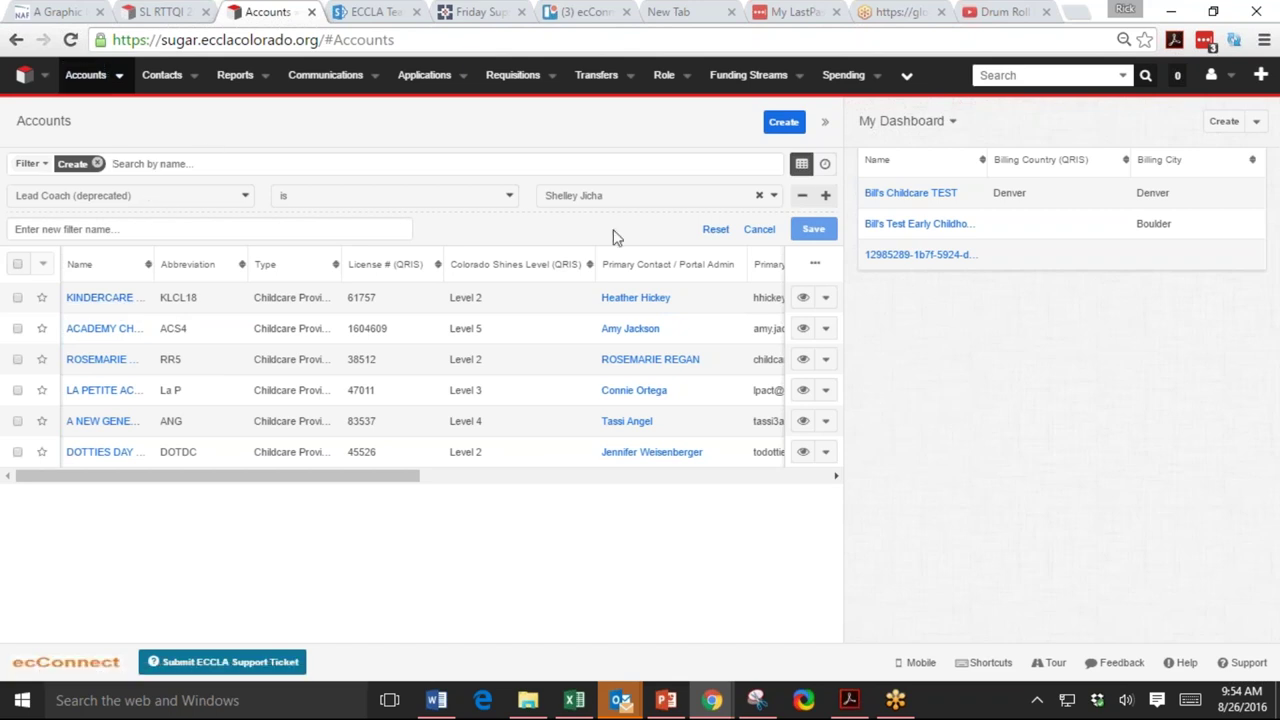
click(806, 197)
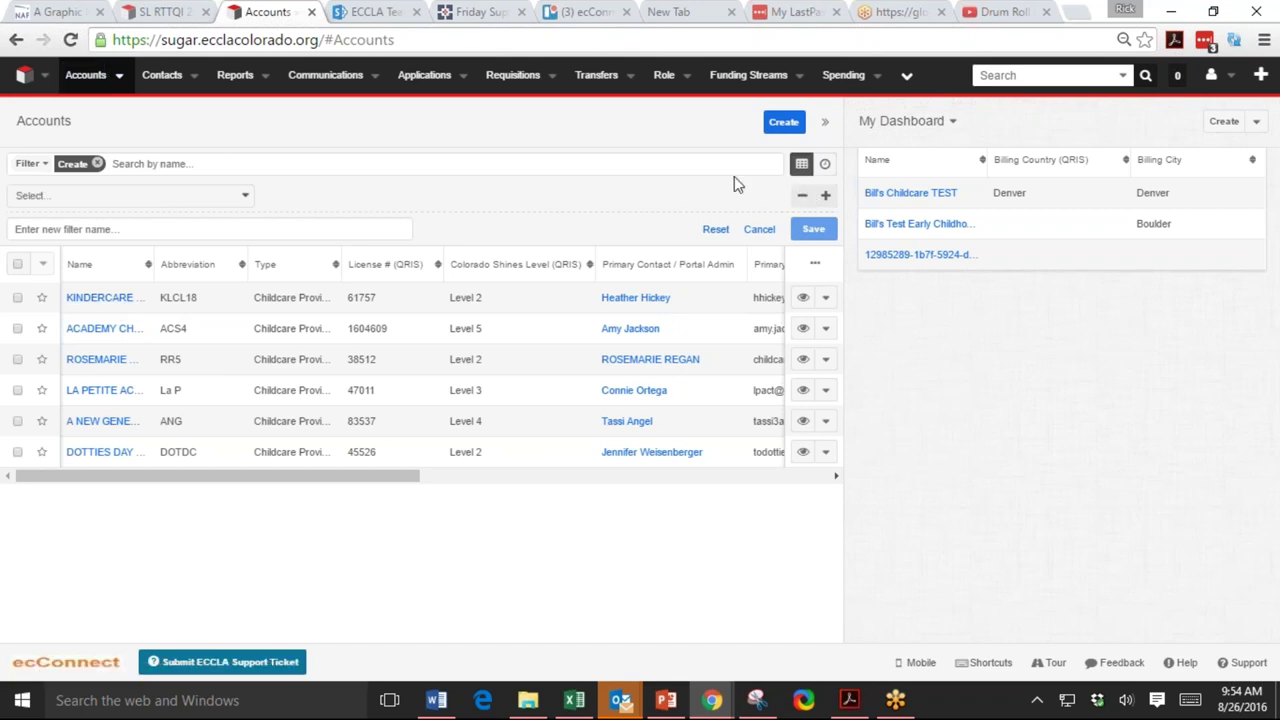
Search the accounts for "kinder" and open the KINDERCARE LEARNING CENTERS LLC account abbreviated KLCL1.
click(211, 162)
text(kinder)
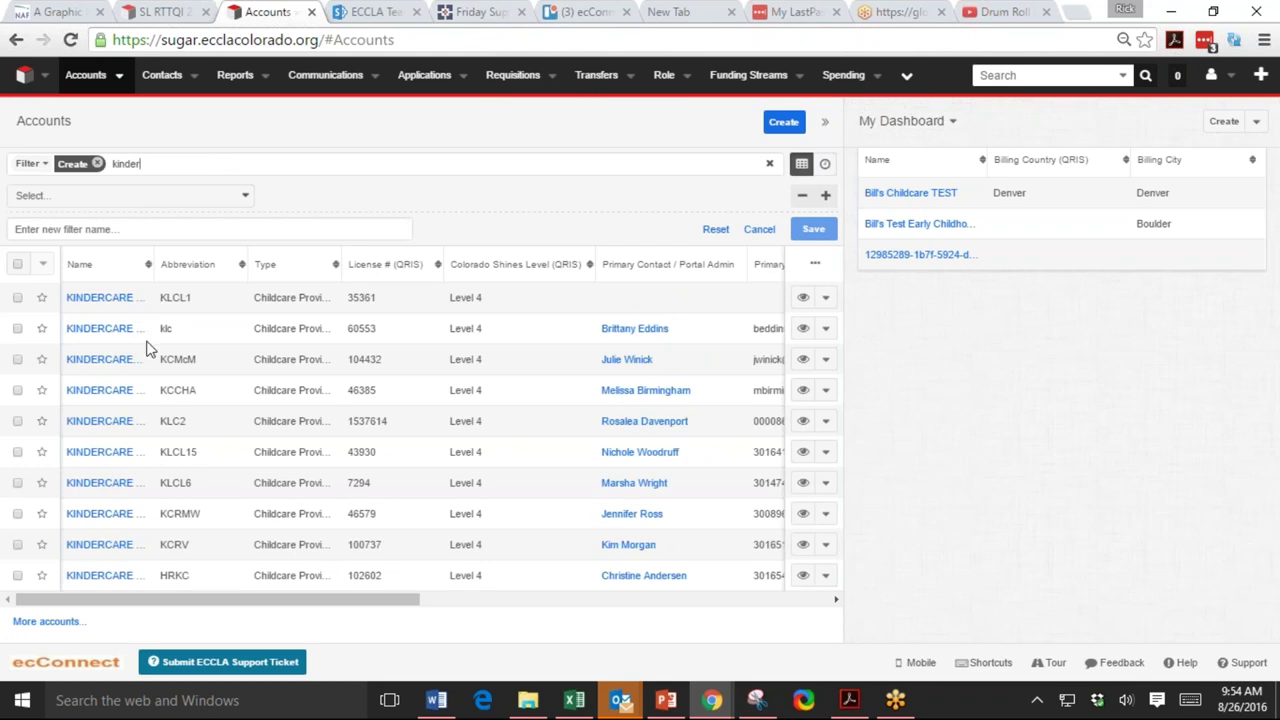
click(98, 300)
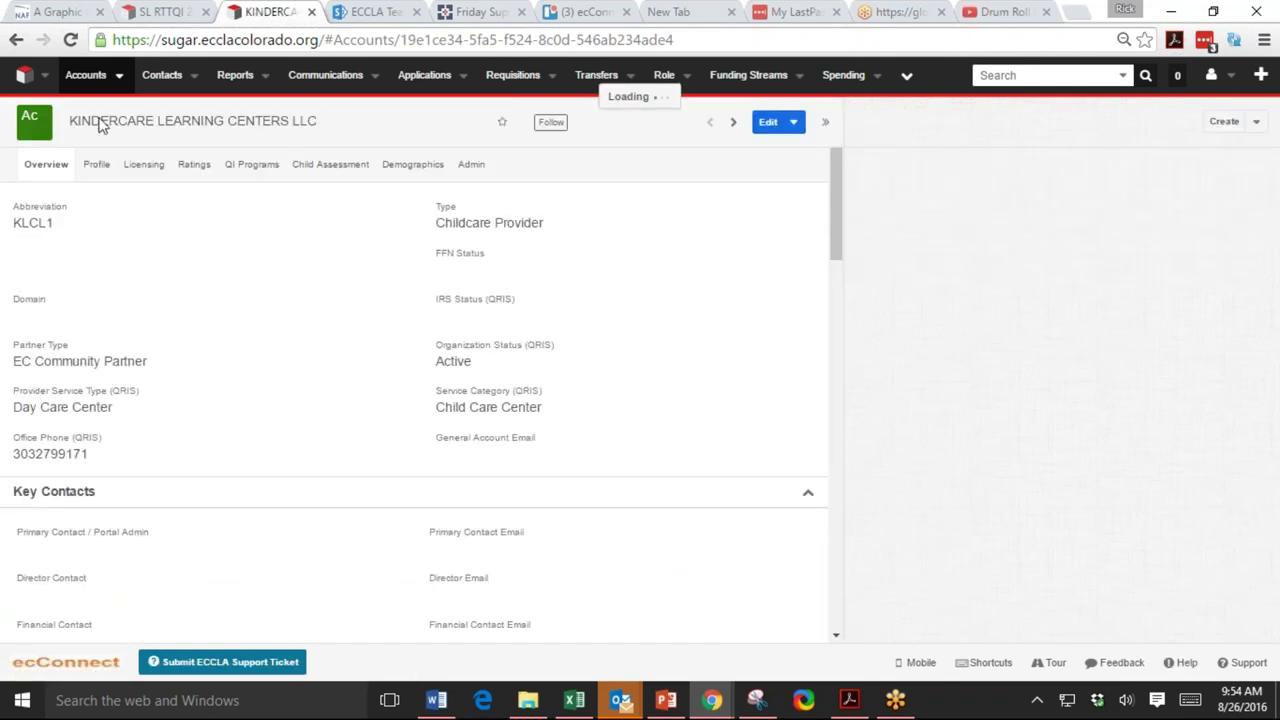
Copy the web address of the KINDERCARE LEARNING CENTERS LLC account record.
click(310, 39)
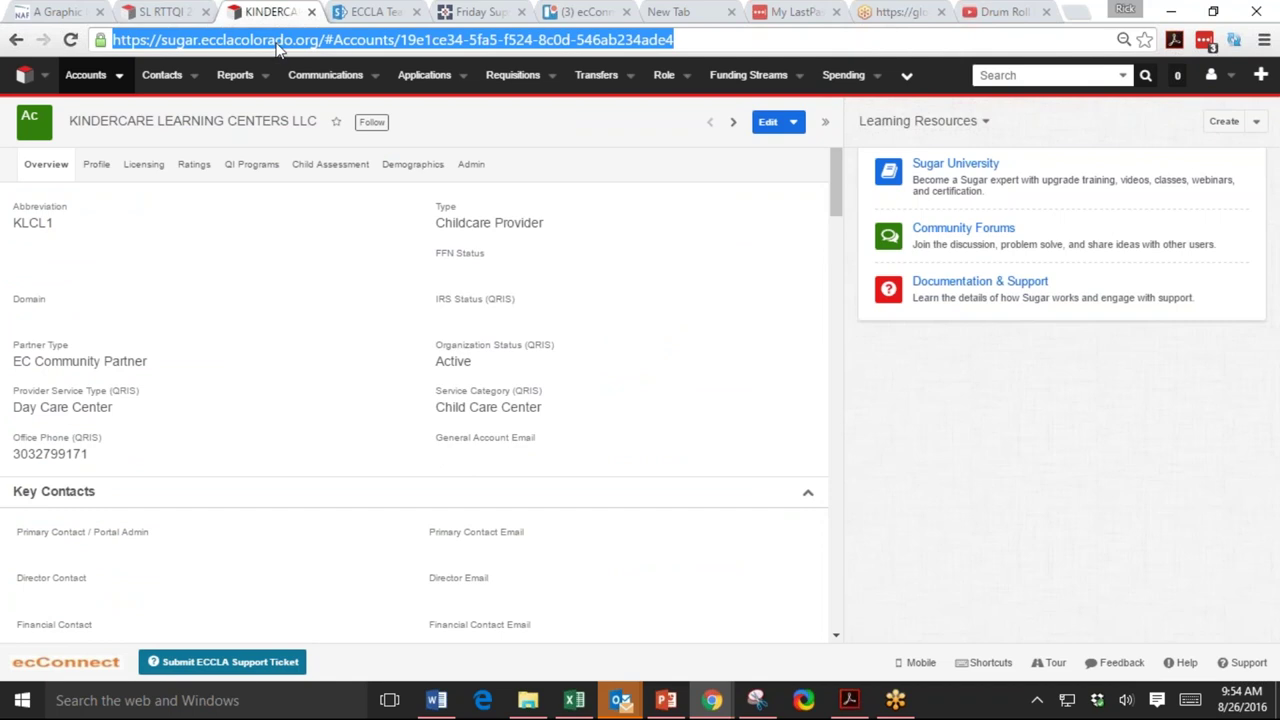
right_click(292, 47)
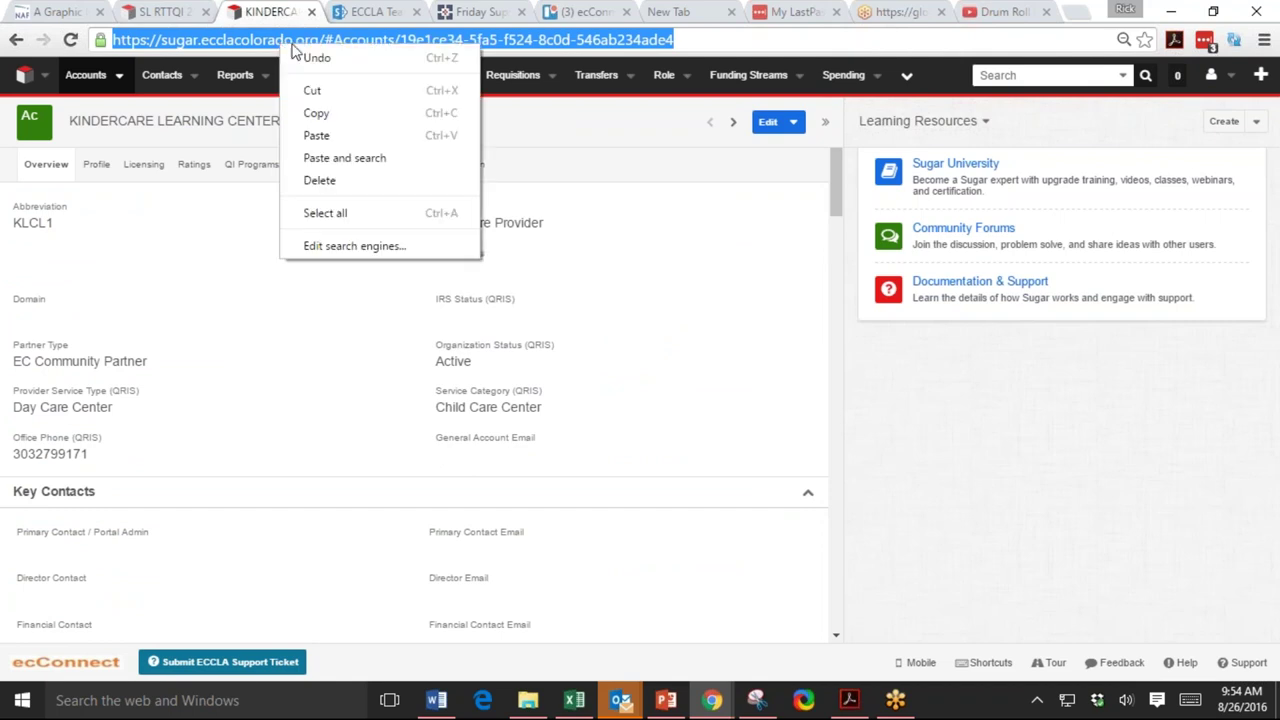
click(320, 113)
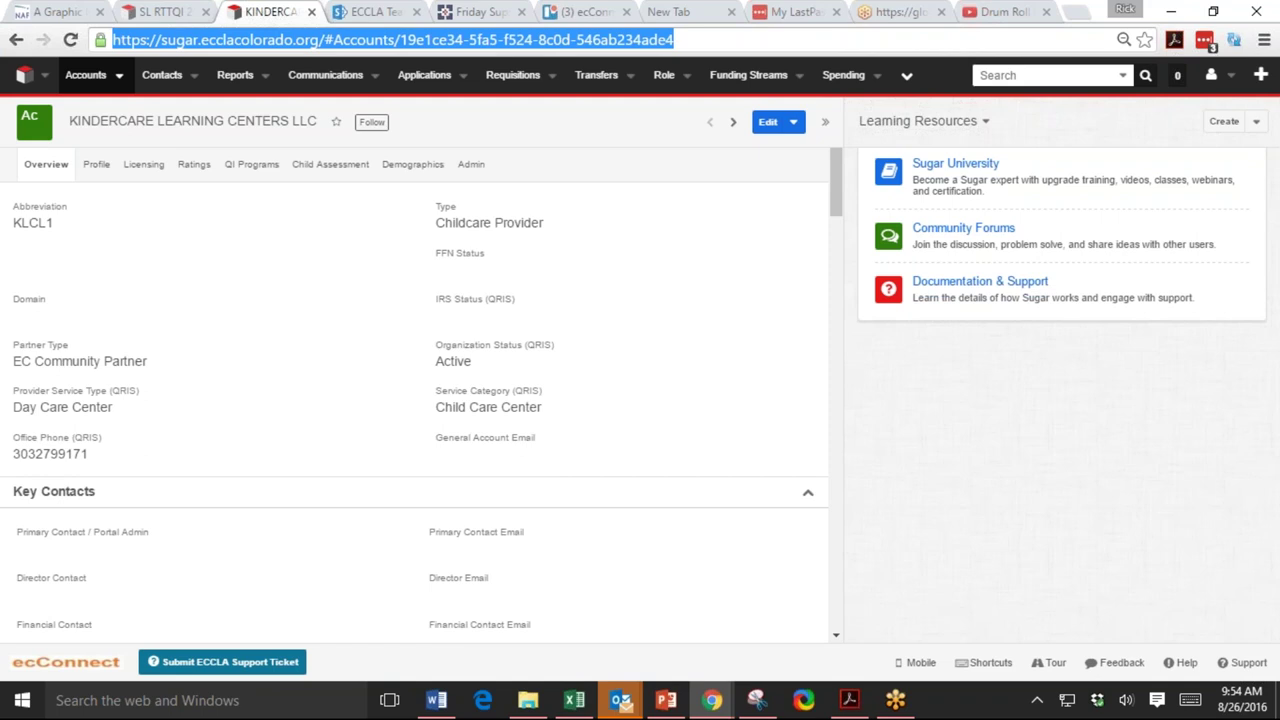
Switch to the Word agenda and paste the question about entering past Coaching Details as a sub-bullet under User questions.
key(alt+Tab)
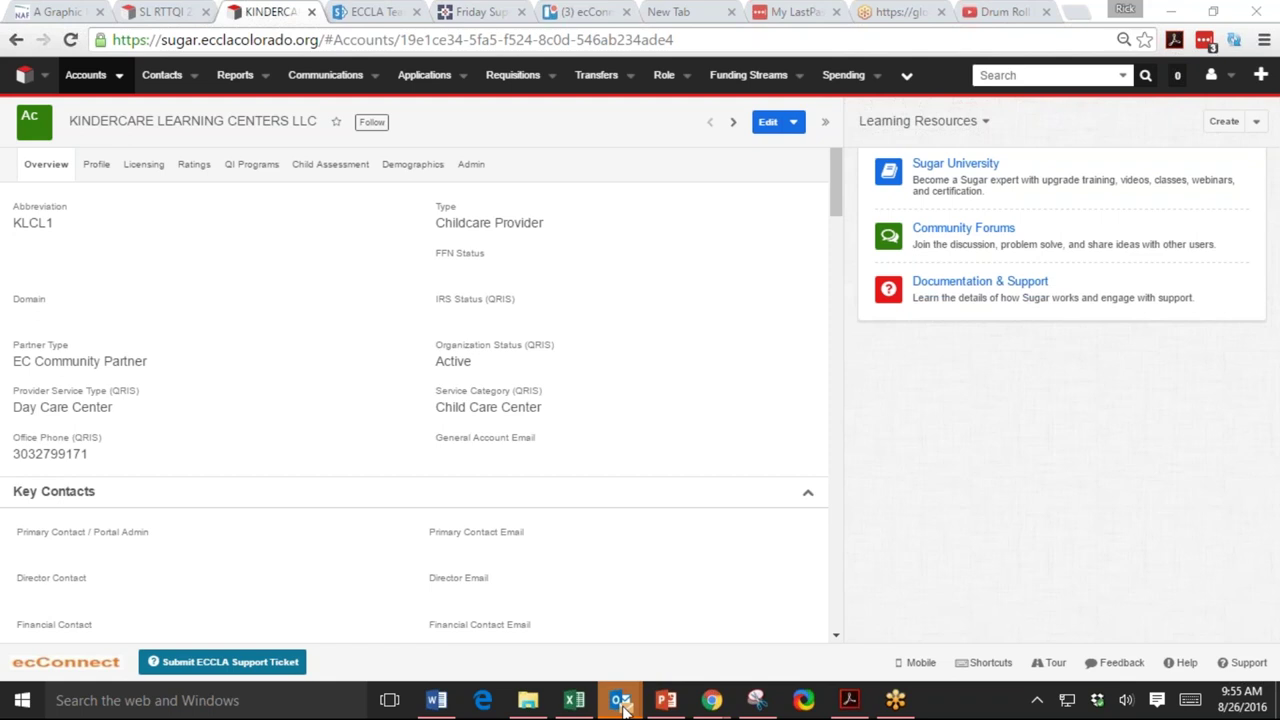
mouse_move(621, 702)
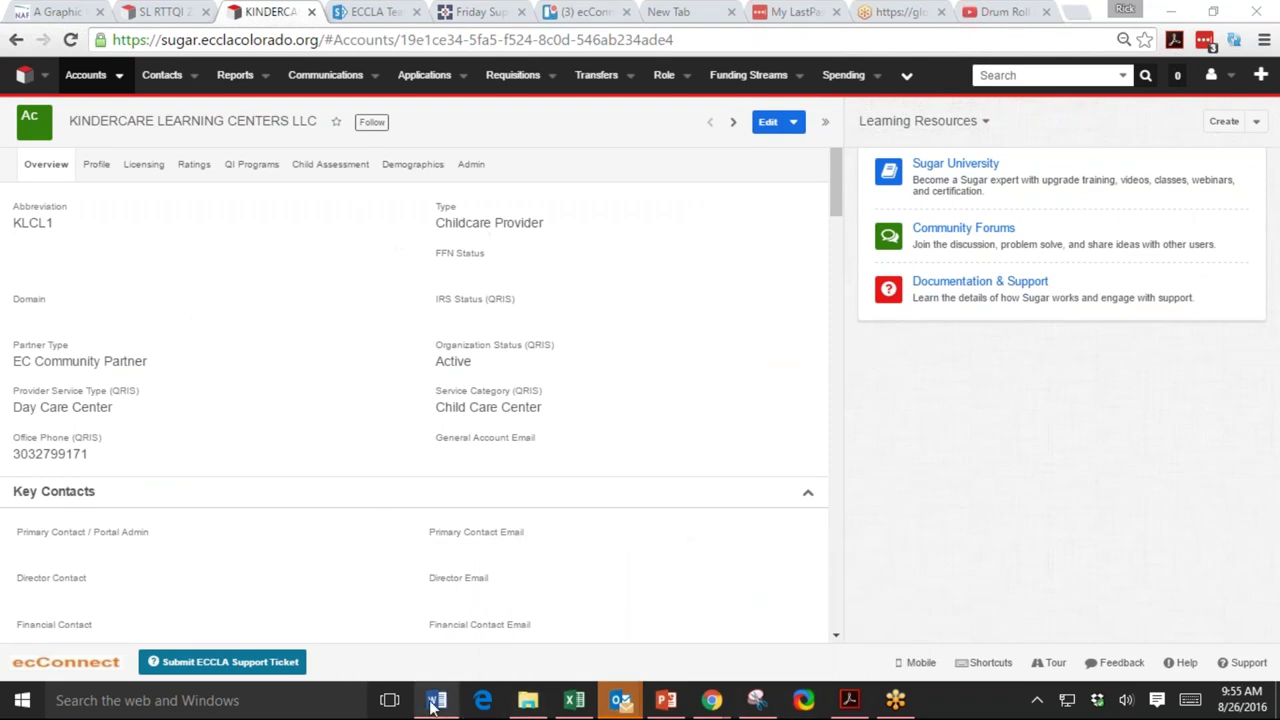
click(433, 703)
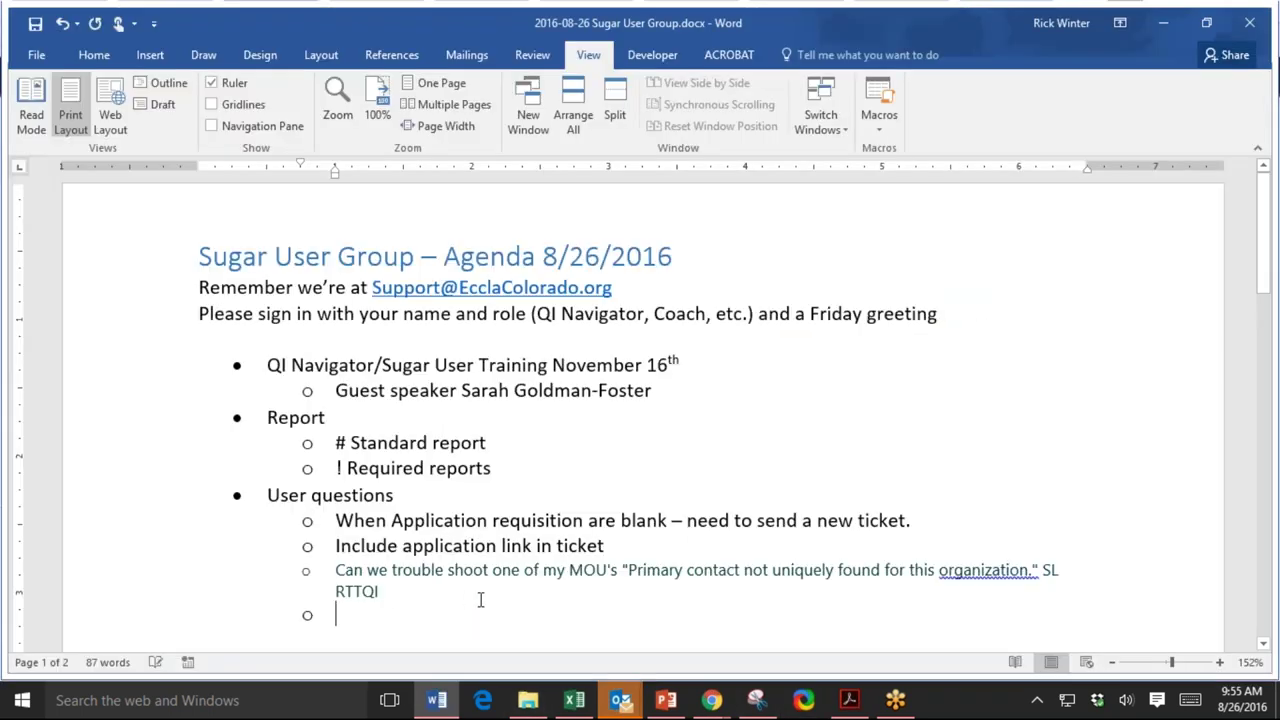
key(ctrl+v)
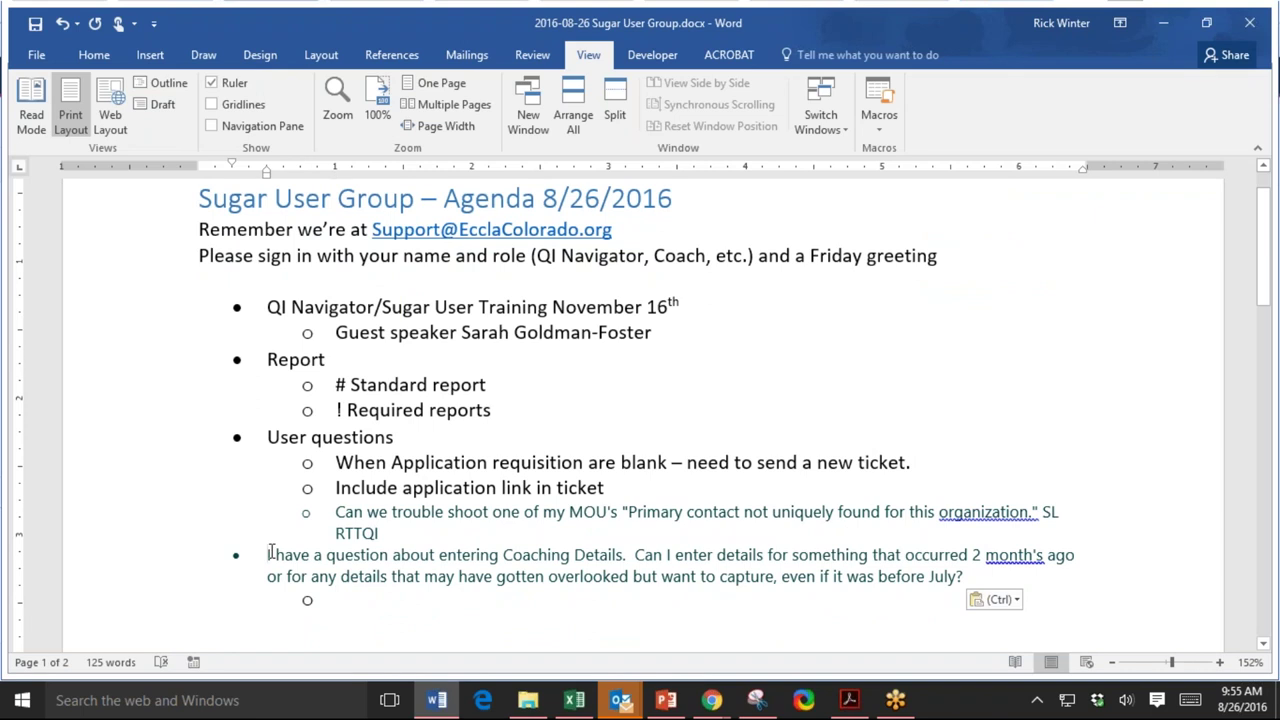
key(Tab)
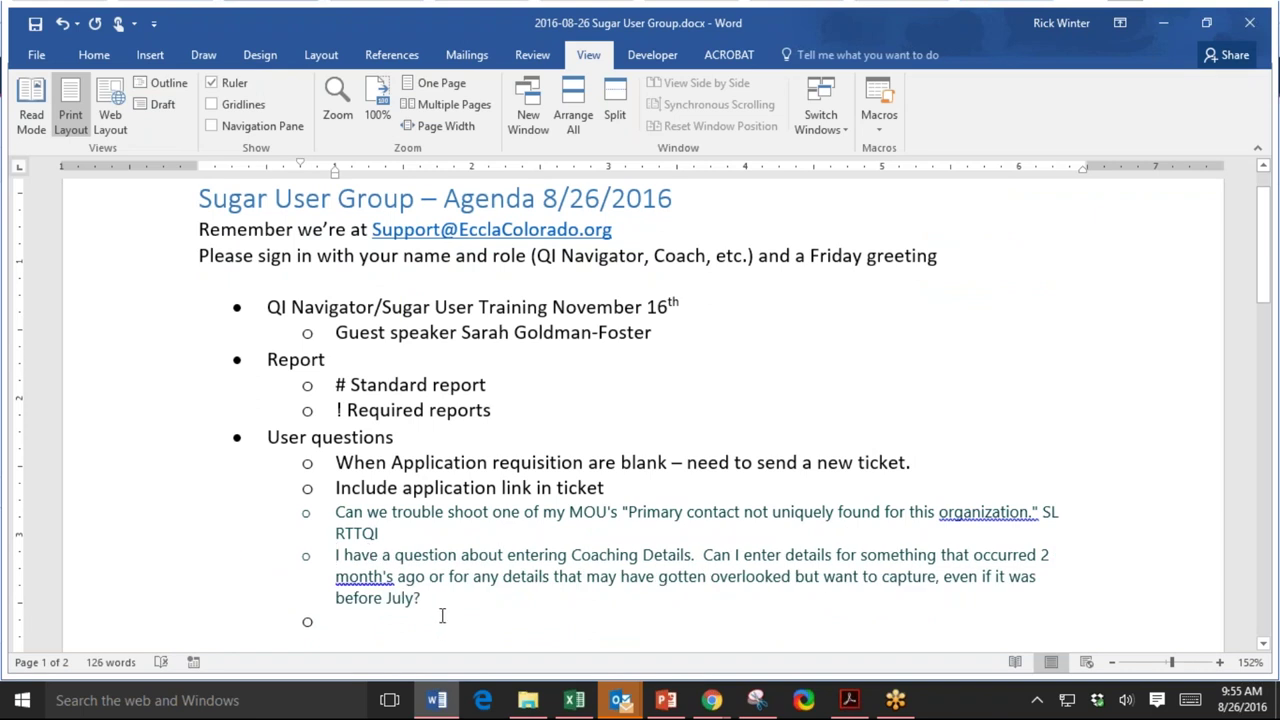
Answer the Coaching Details question in a sub-bullet: "Yes. May depending on what doing – especially a report for a funder or another that has already been sent.".
click(441, 617)
key(Tab)
text(Yes)
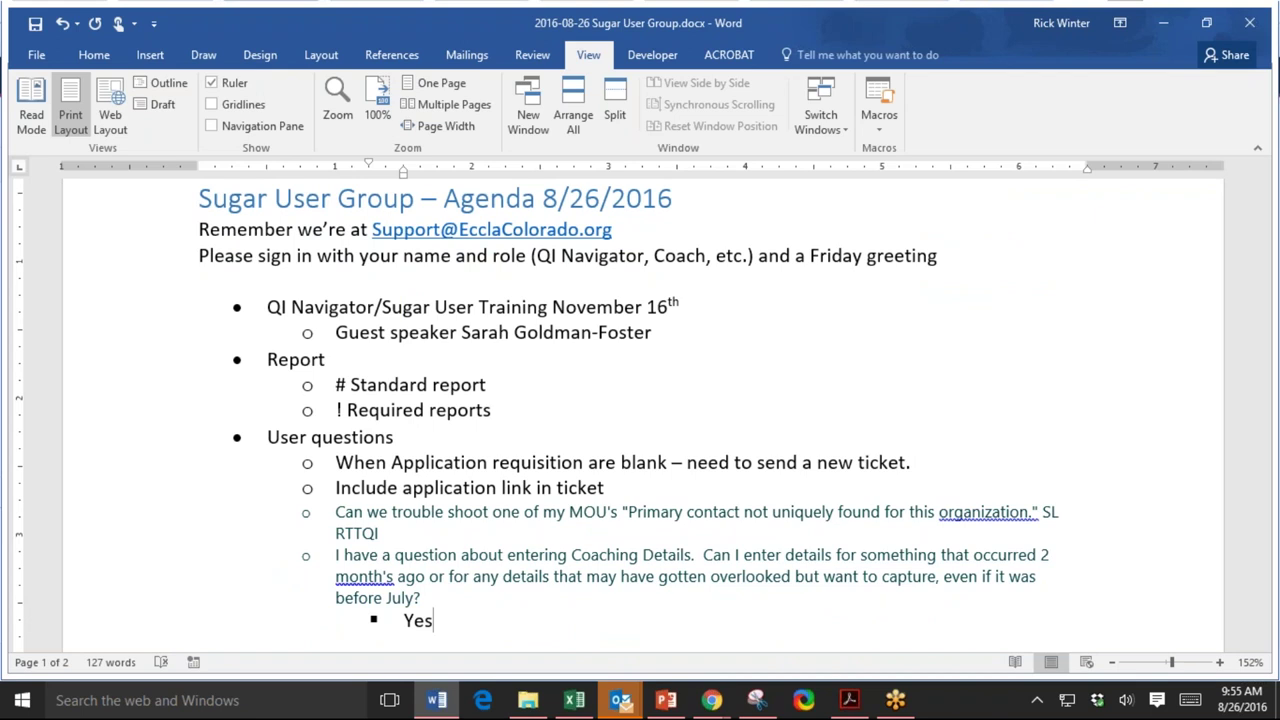
text(. May depending on what)
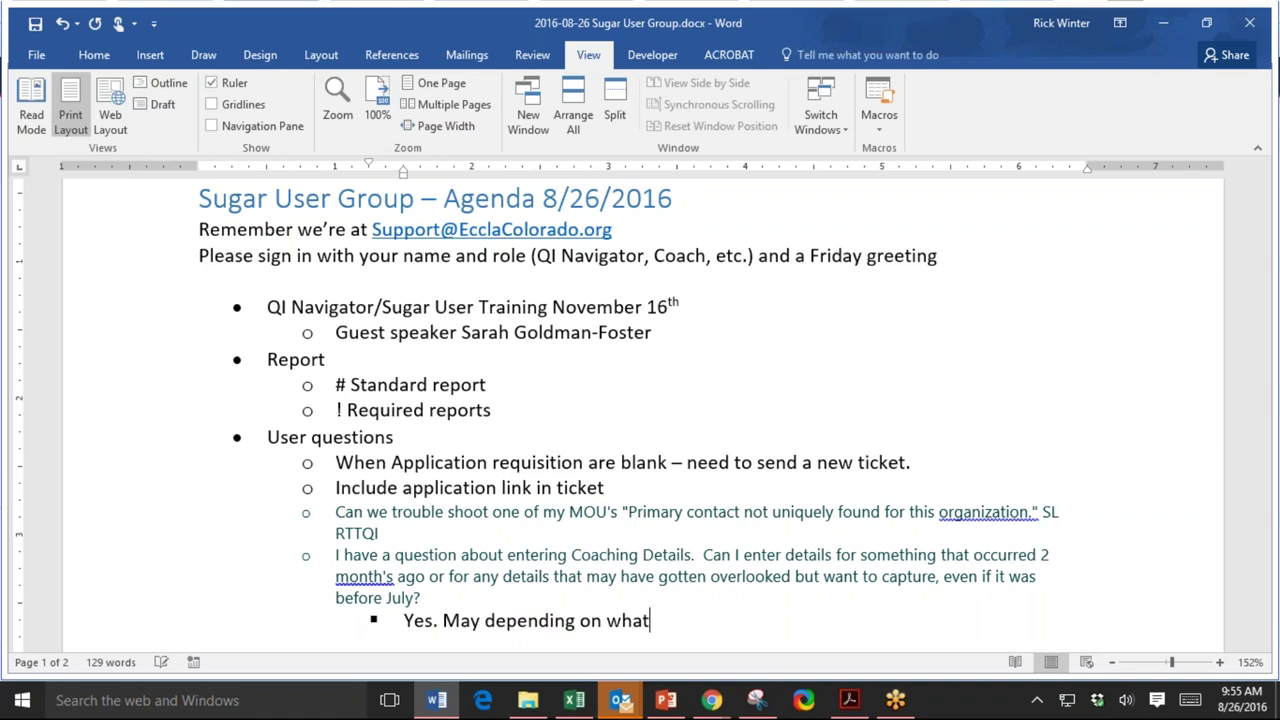
text( doing -- )
text(especially )
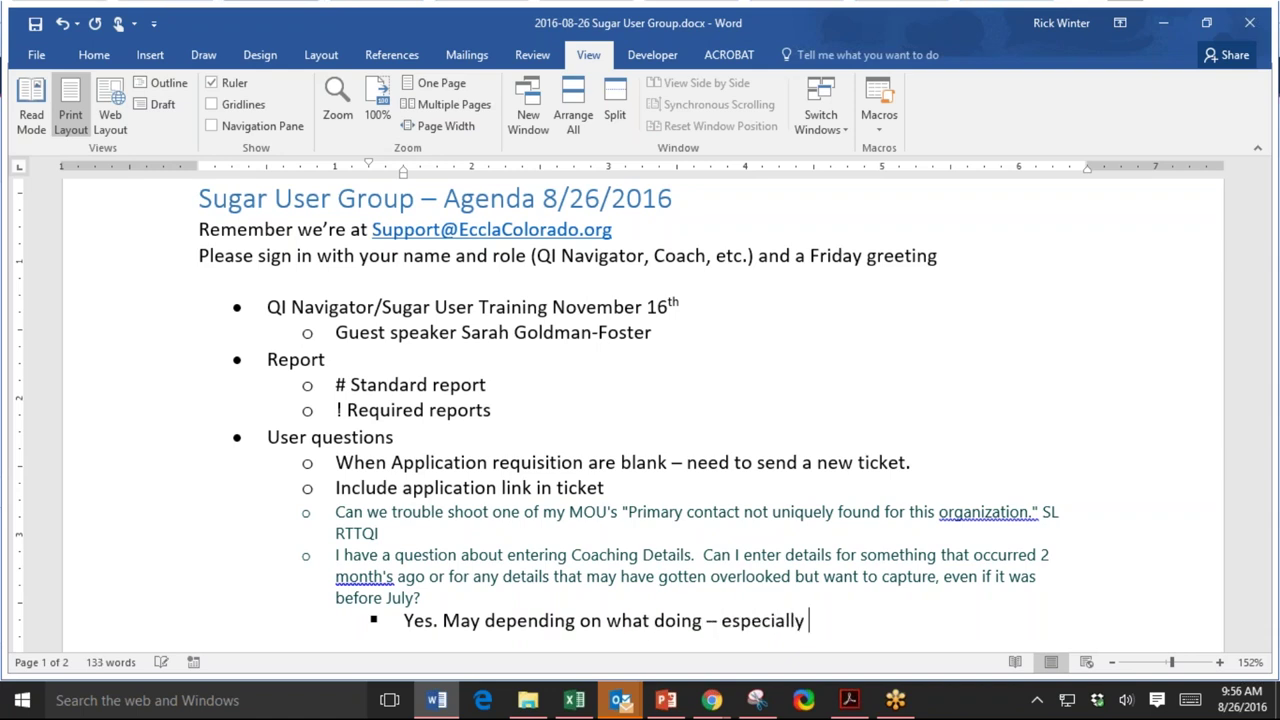
text(a report for a funder )
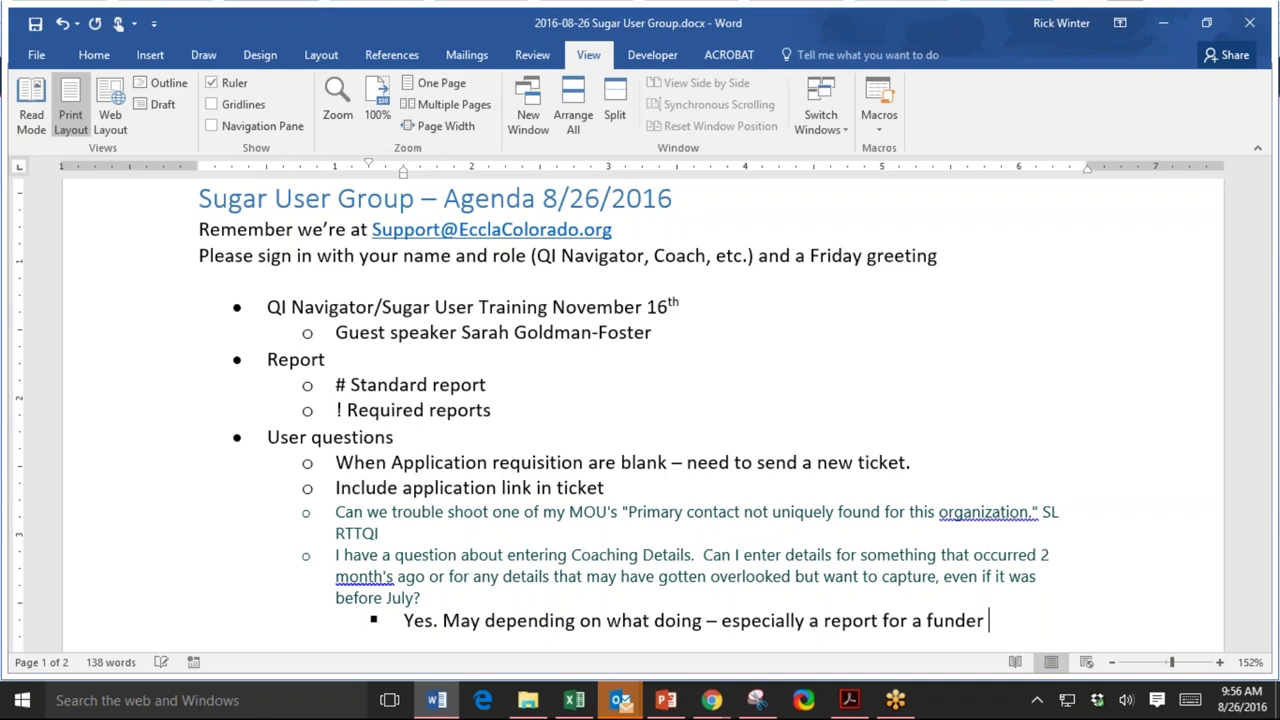
text(or another tha)
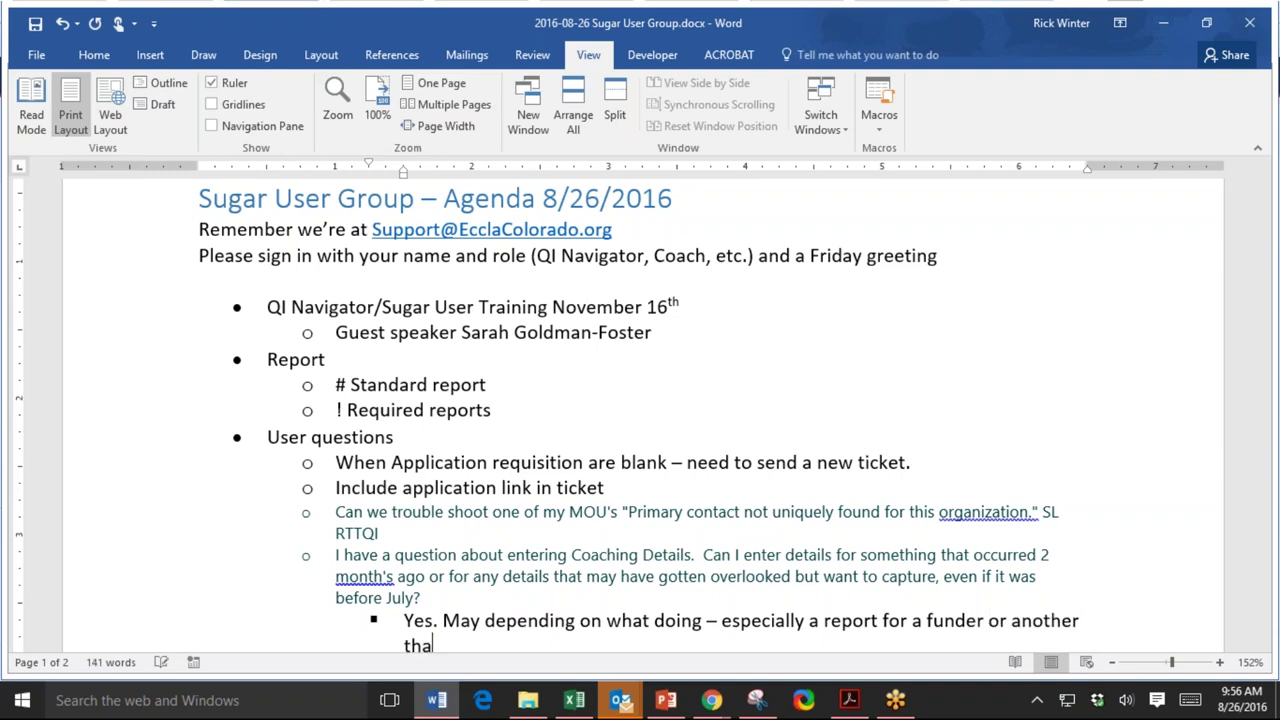
text(t has already been s)
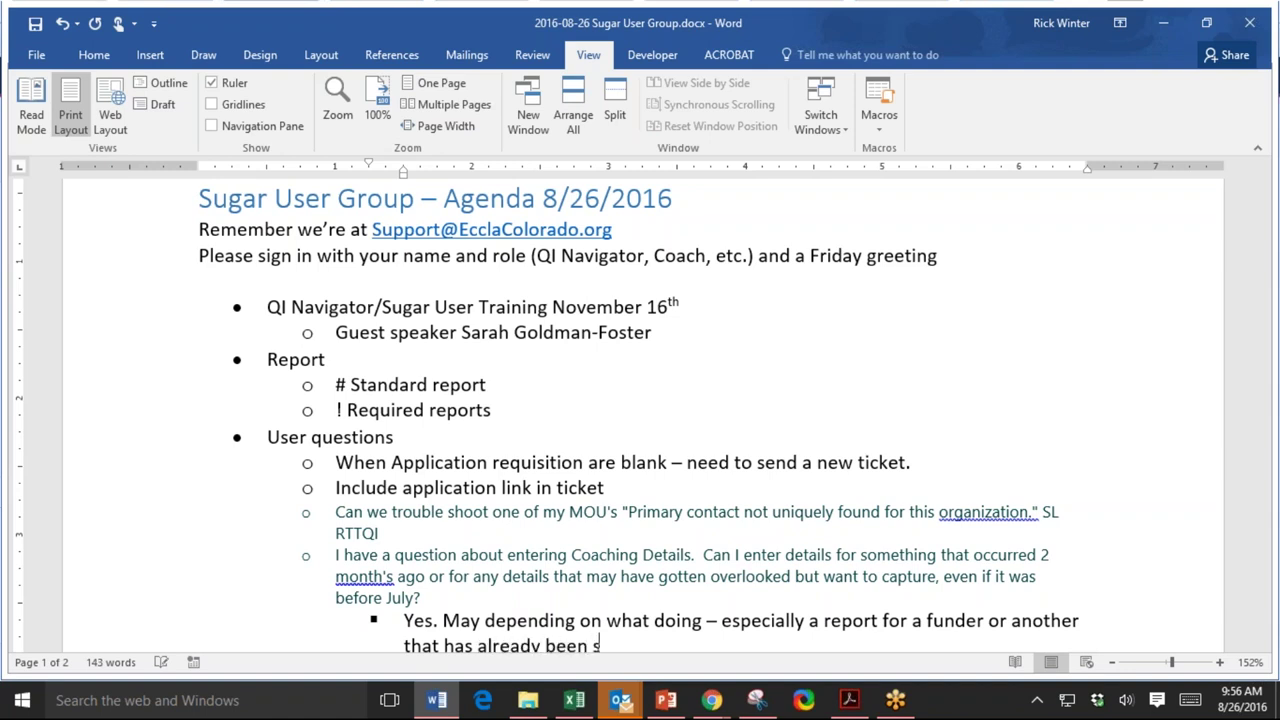
text(ent))
scroll(488, 548, down, 1)
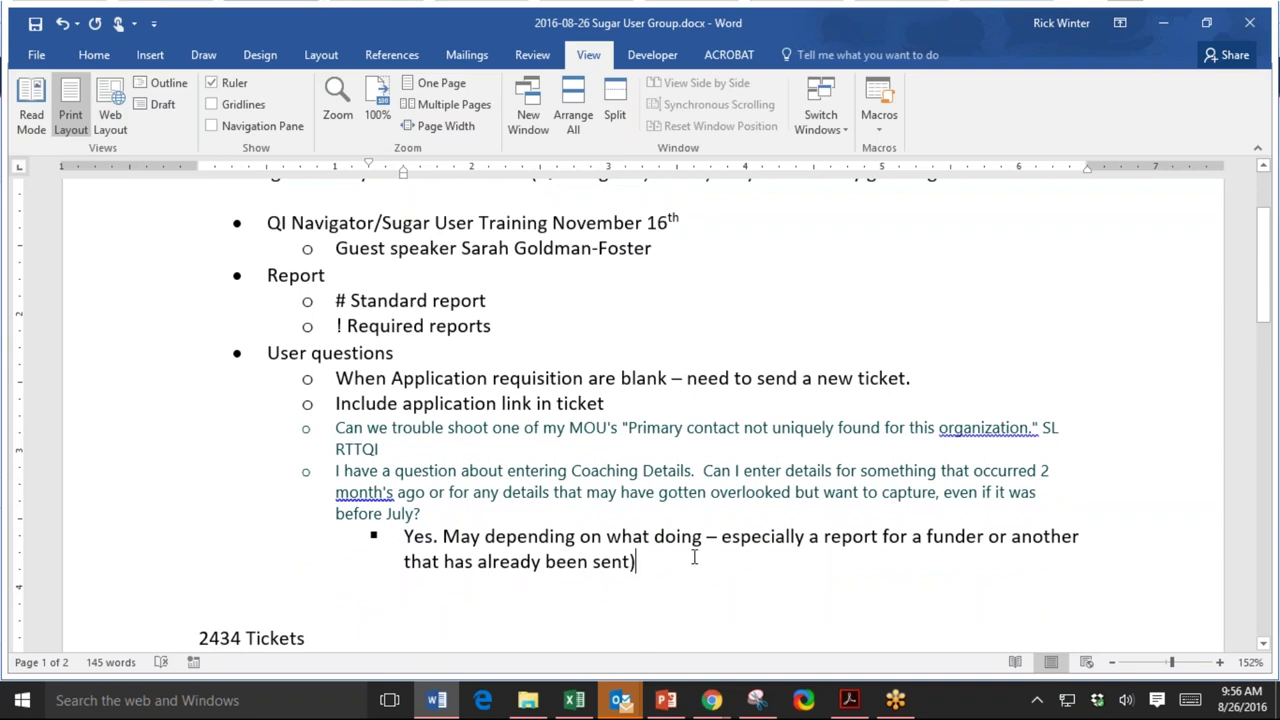
key(BackSpace)
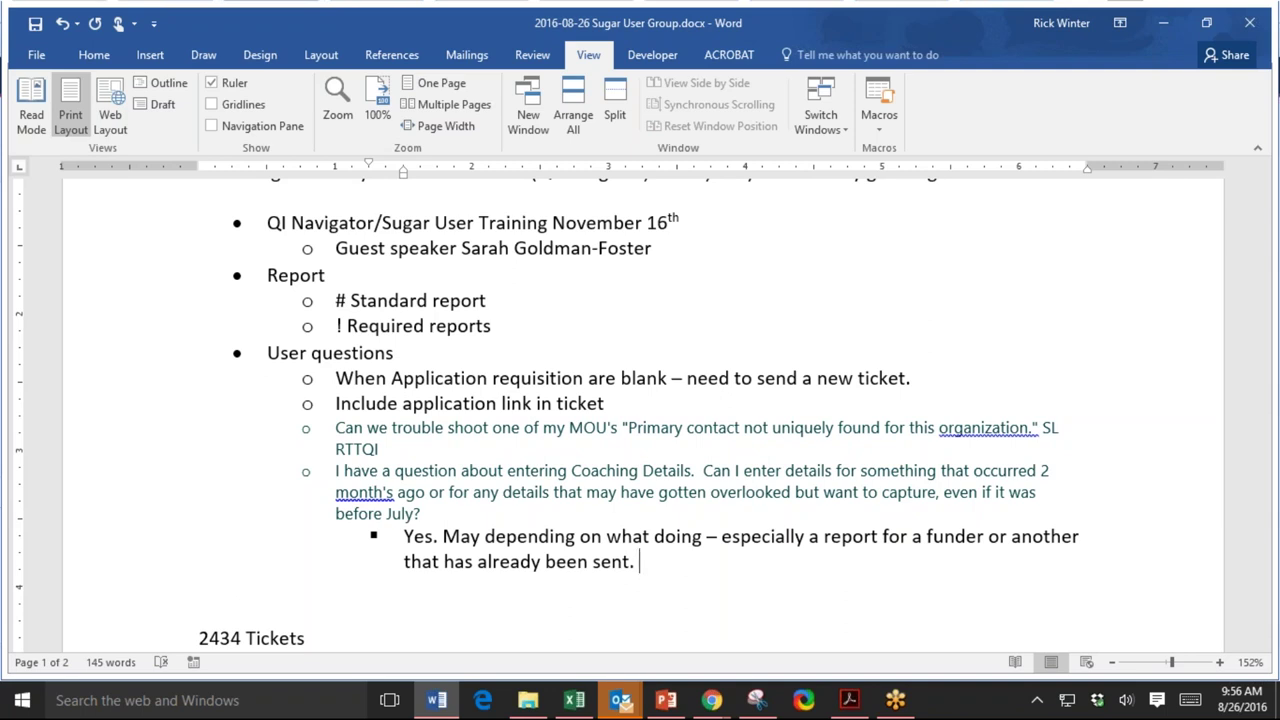
Append "Newest stuff first." to the answer under the Coaching Details question.
text(Newest stuff)
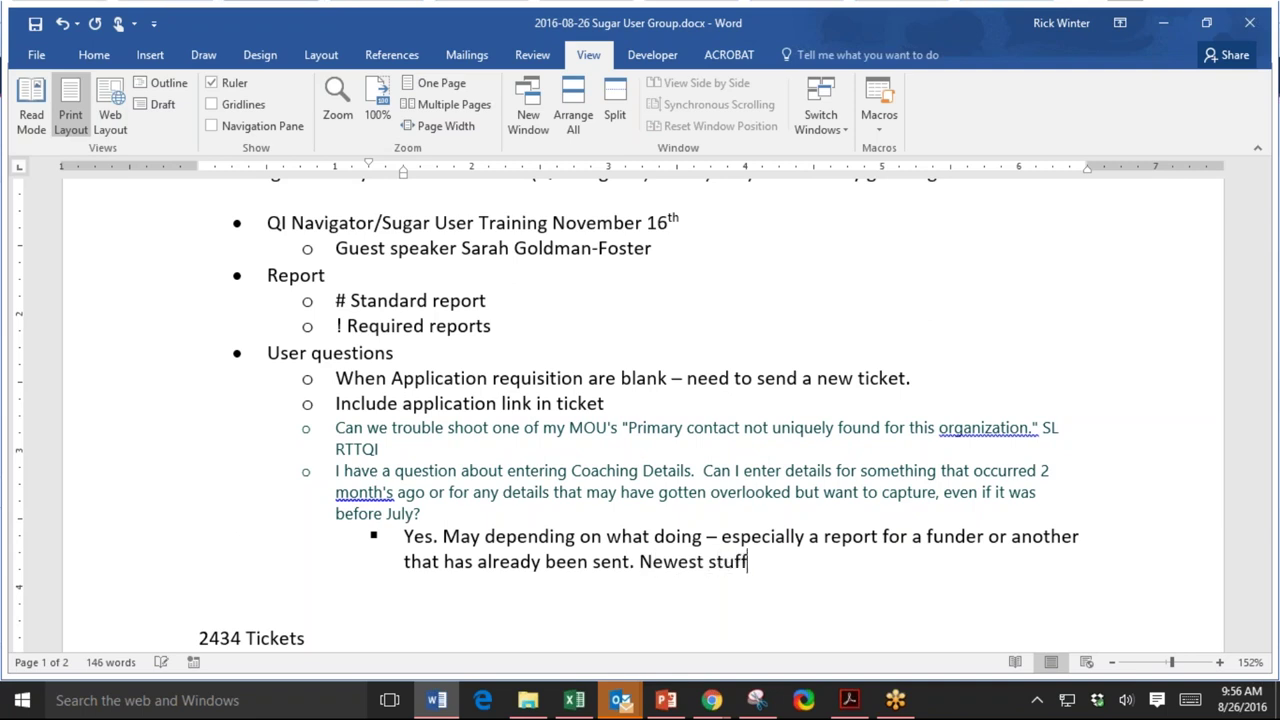
text( first.)
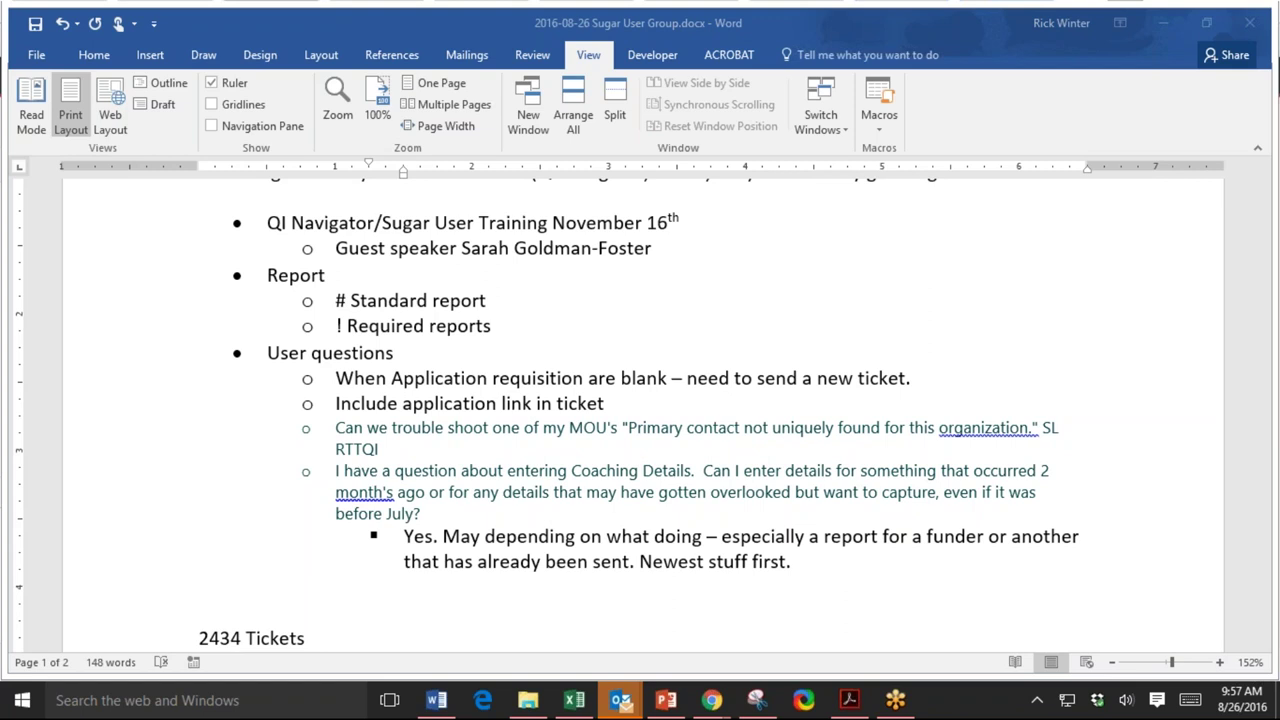
Paste the question about an active MOU signed by a director who retires as a new sub-bullet under User questions.
click(869, 565)
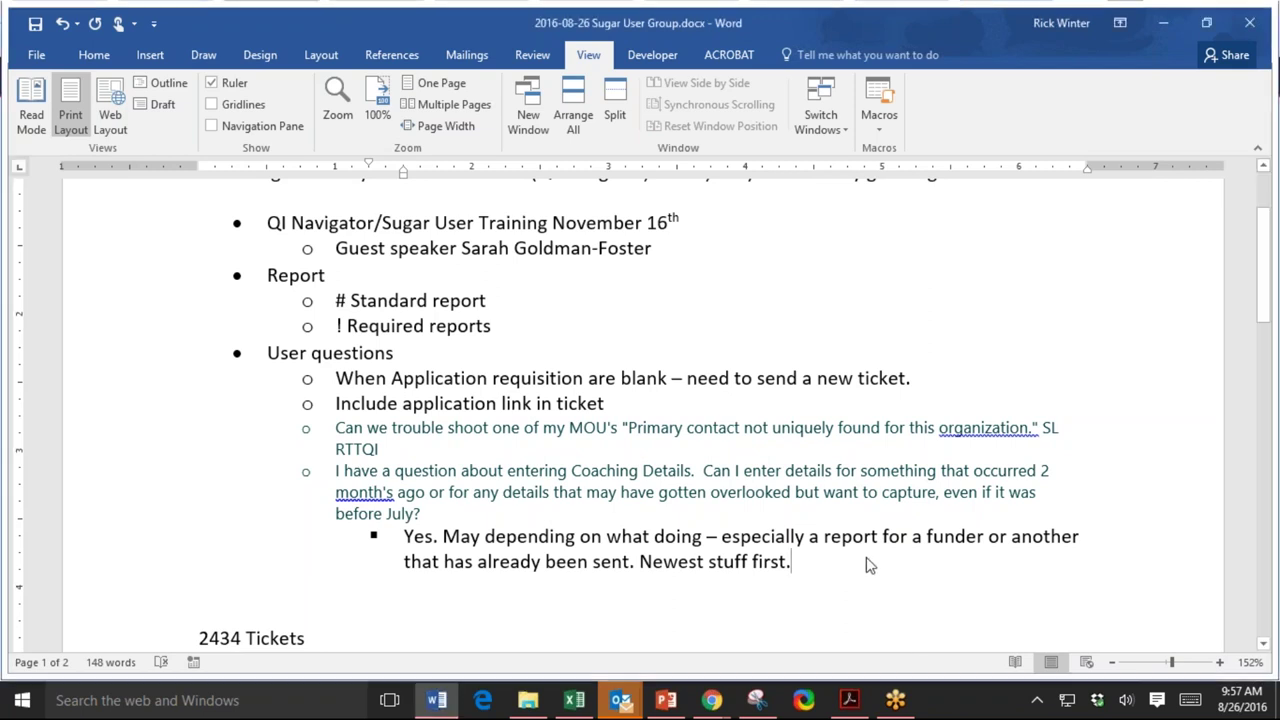
key(Return)
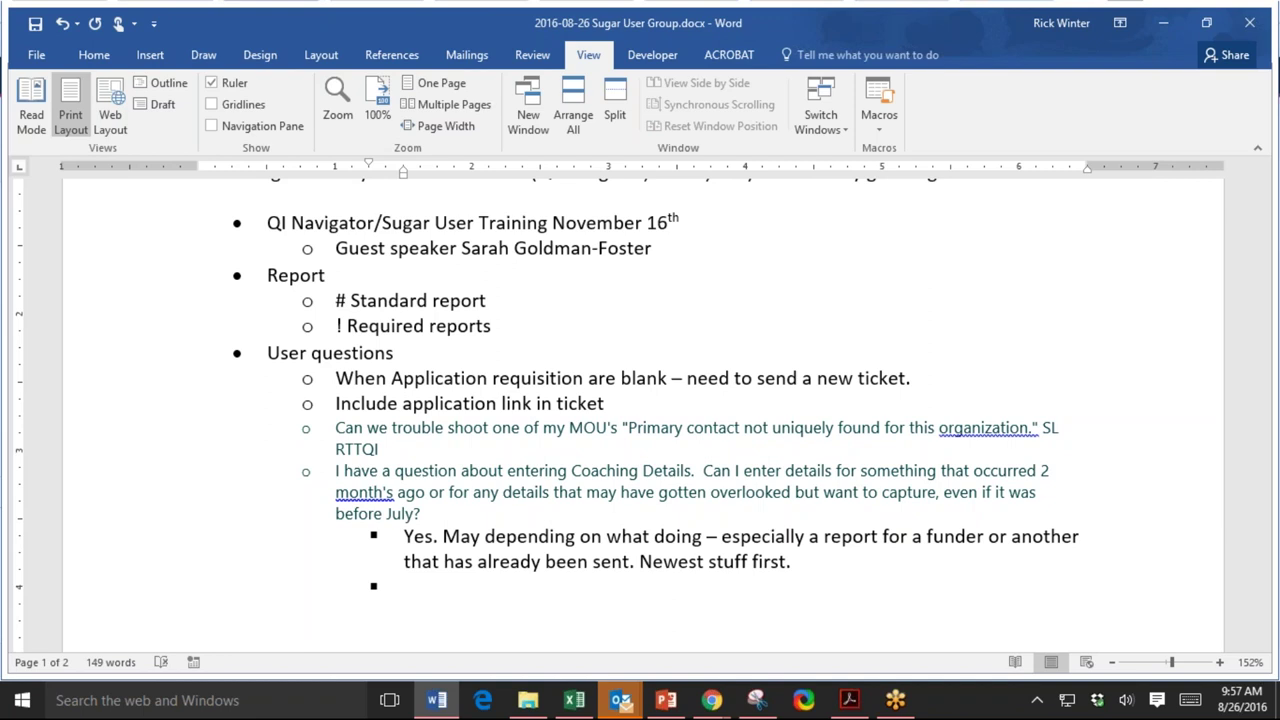
key(shift+Tab)
text(If we have an active MOU signed by a director that retires before the end of the agreement, do we need to do a new agreement with the new director to continue working with a center? Perhaps an amendment? What would be the best approach for this type of situation?)
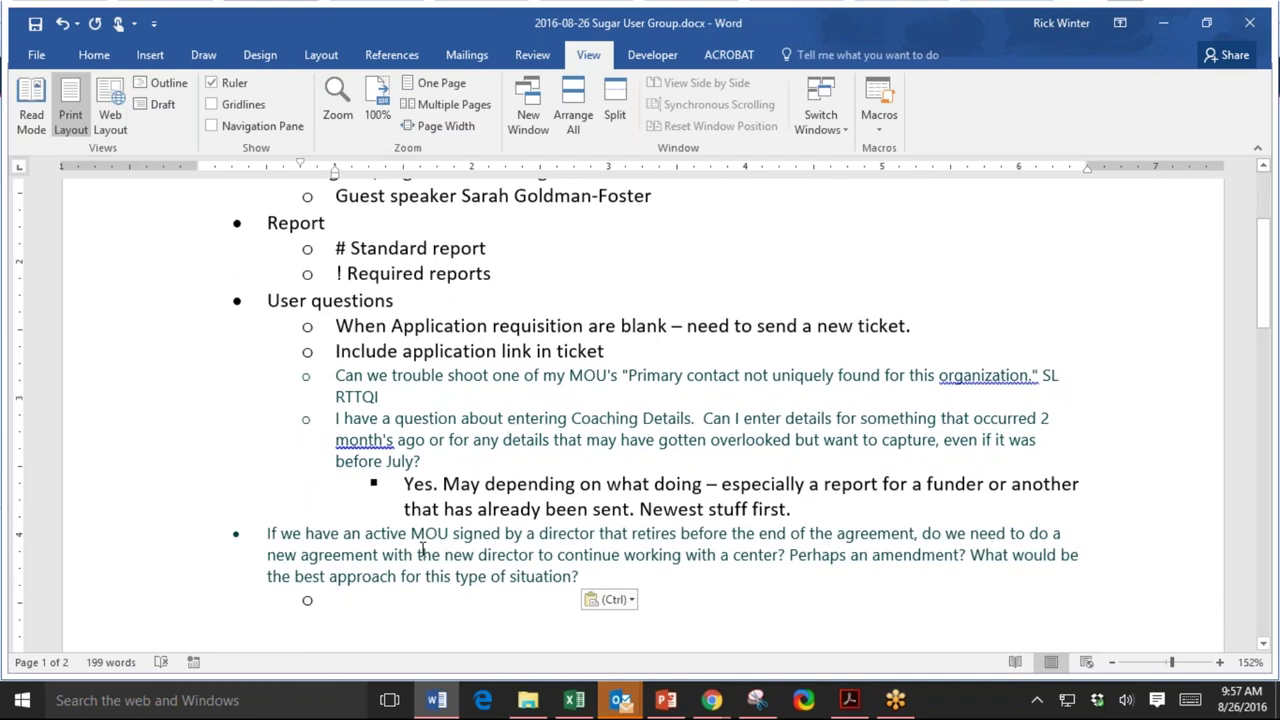
click(261, 538)
key(Tab)
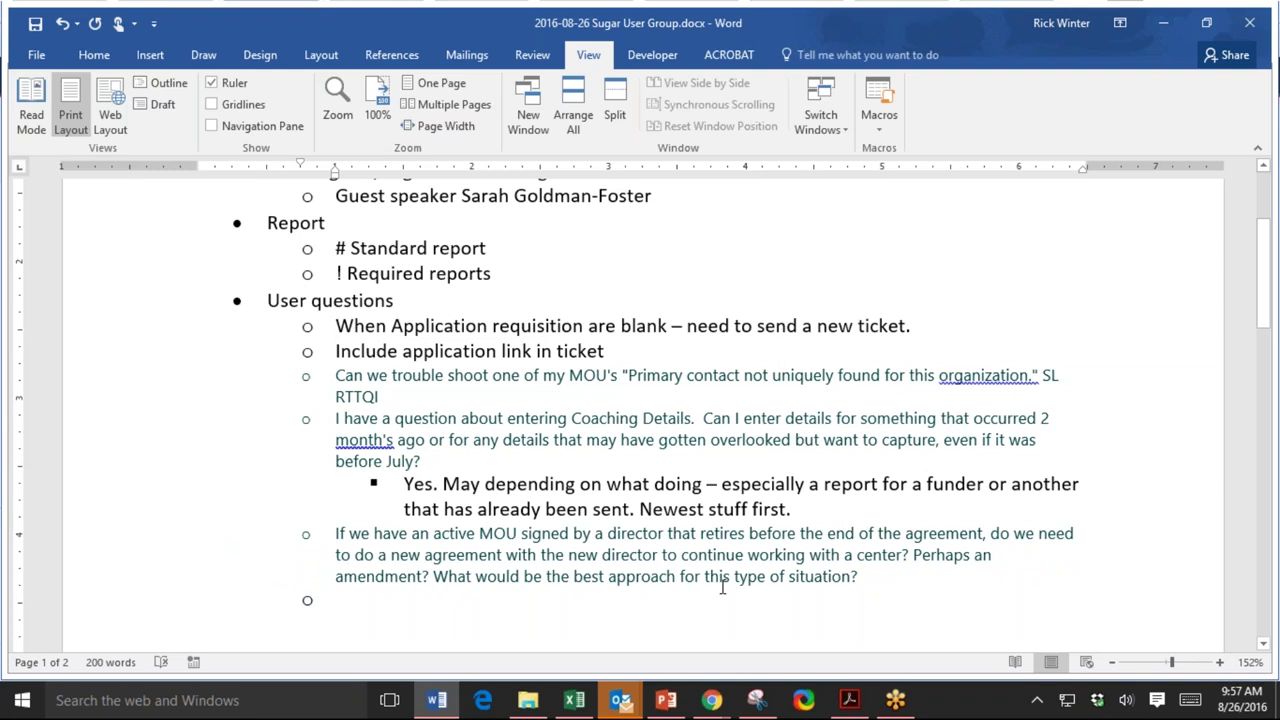
Answer the retiring-director MOU question in a sub-bullet: "Agreement is not with person but organization – in most circumstances don't need to do an agreement.".
drag(888, 580, 334, 533)
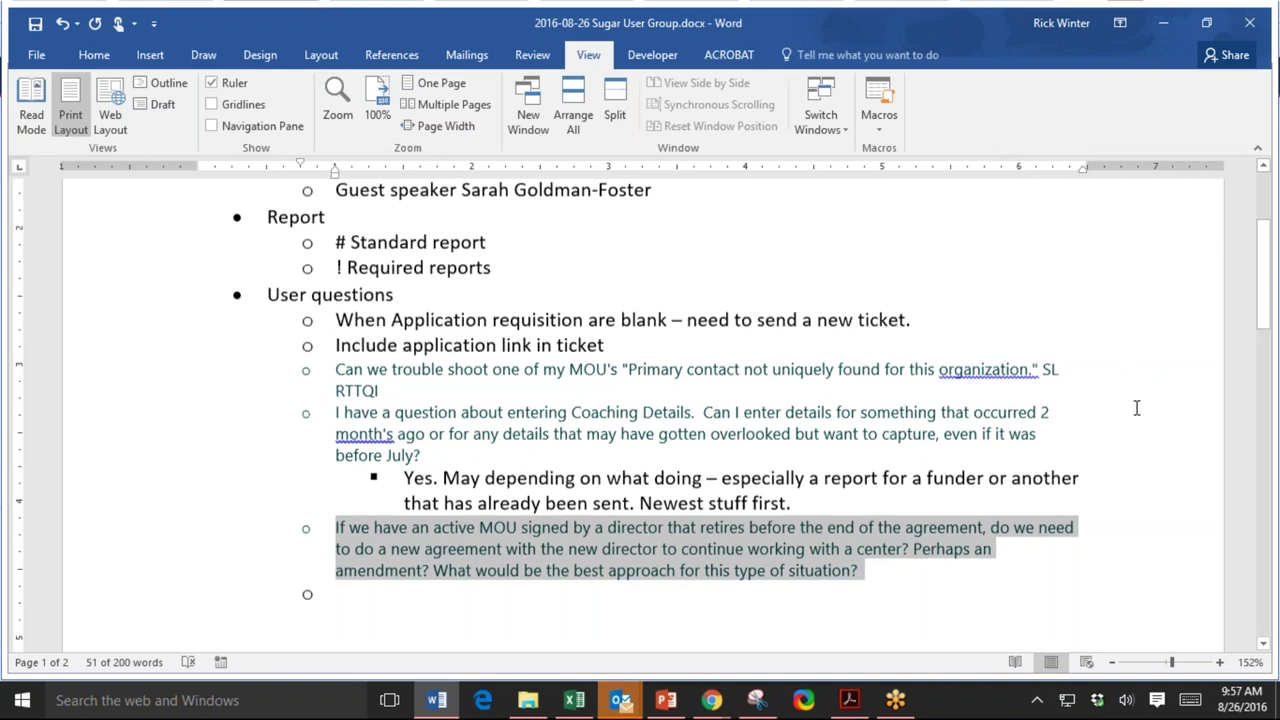
scroll(1010, 413, down, 3)
key(Right)
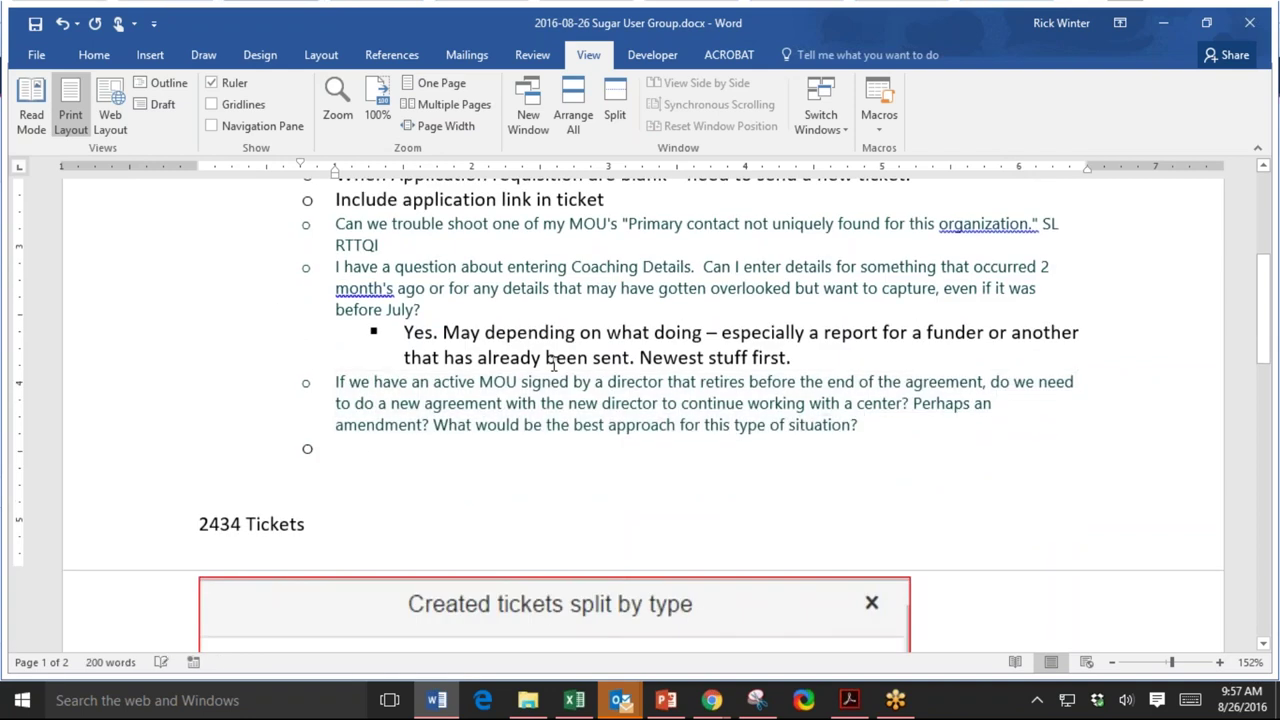
key(Tab)
text(Ag)
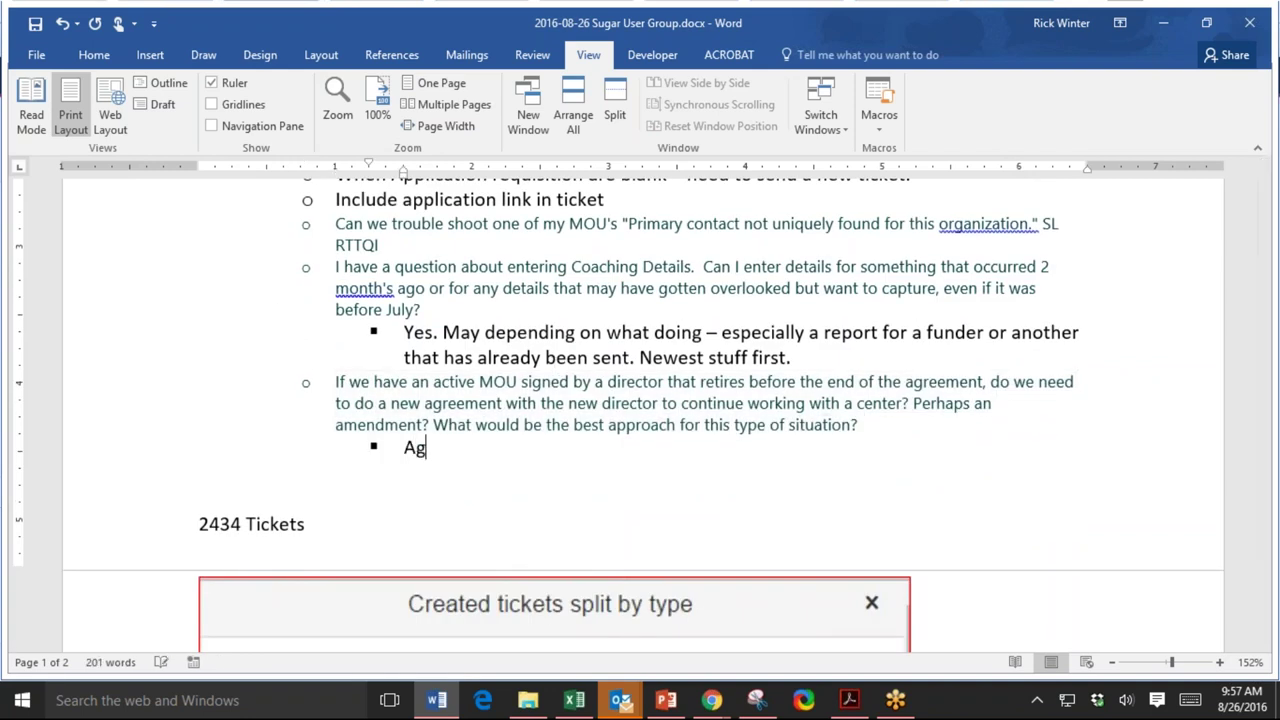
text(reement is )
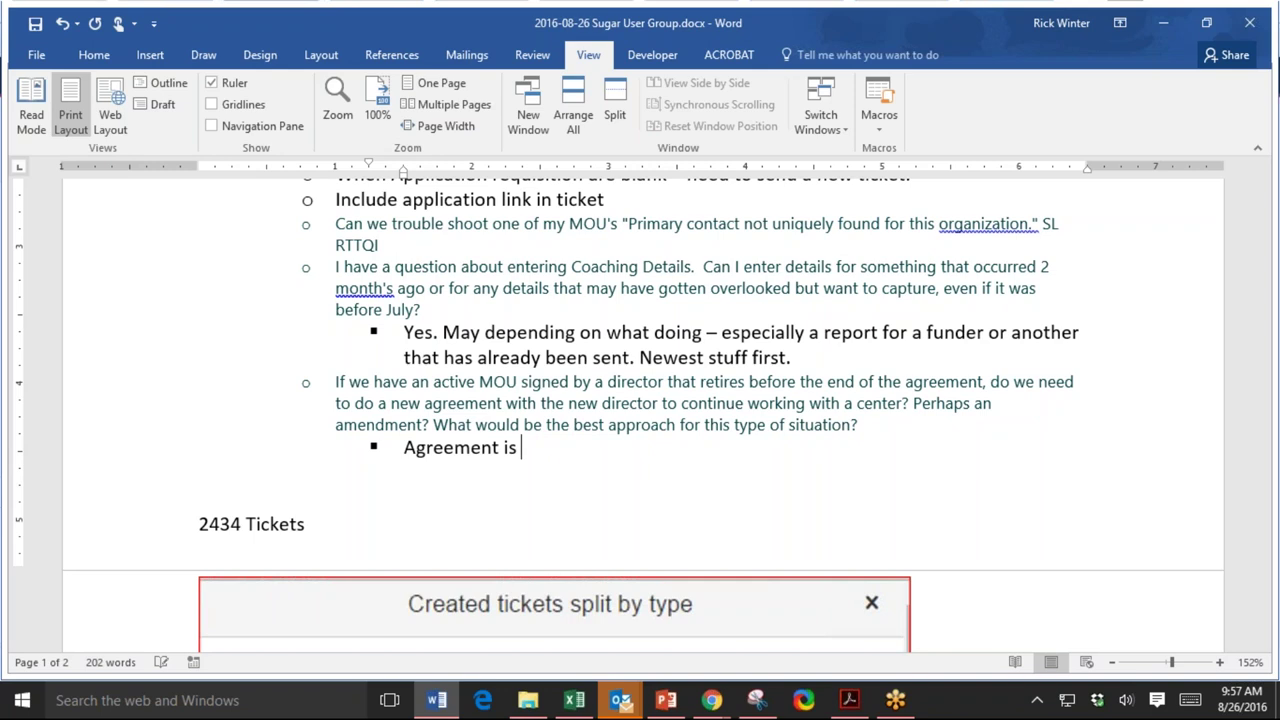
text(not with person)
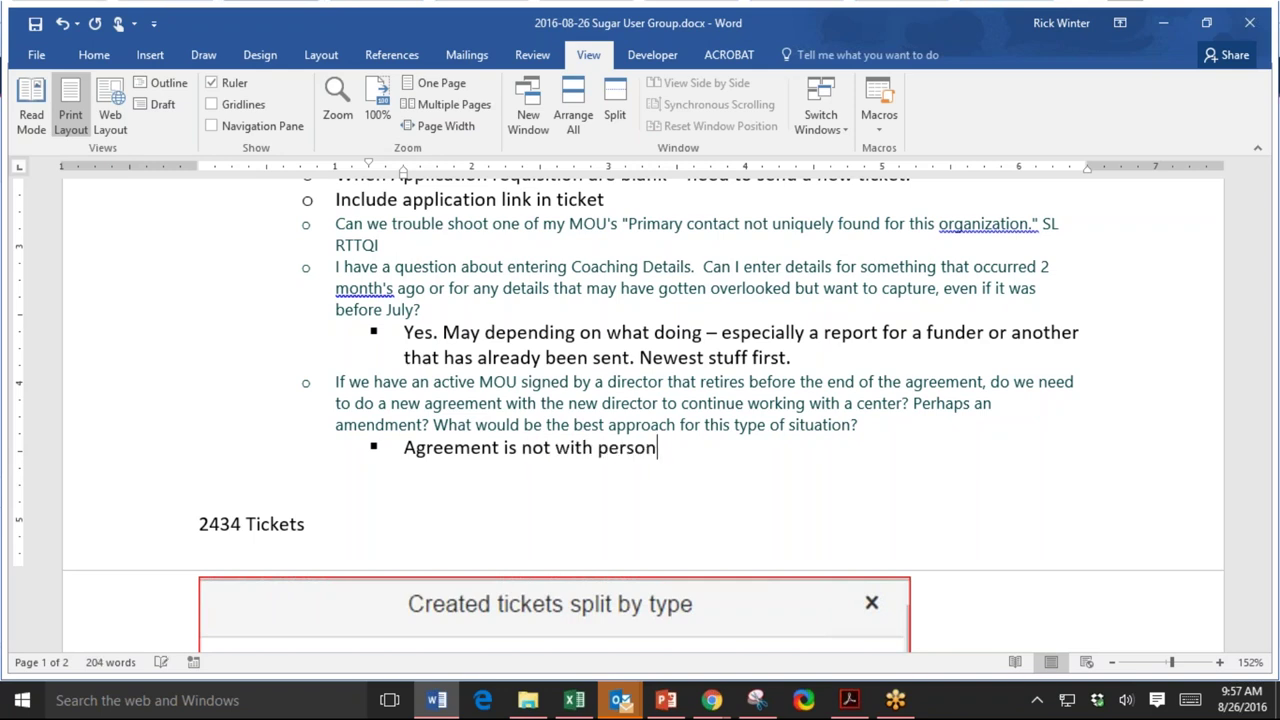
text( but organizat)
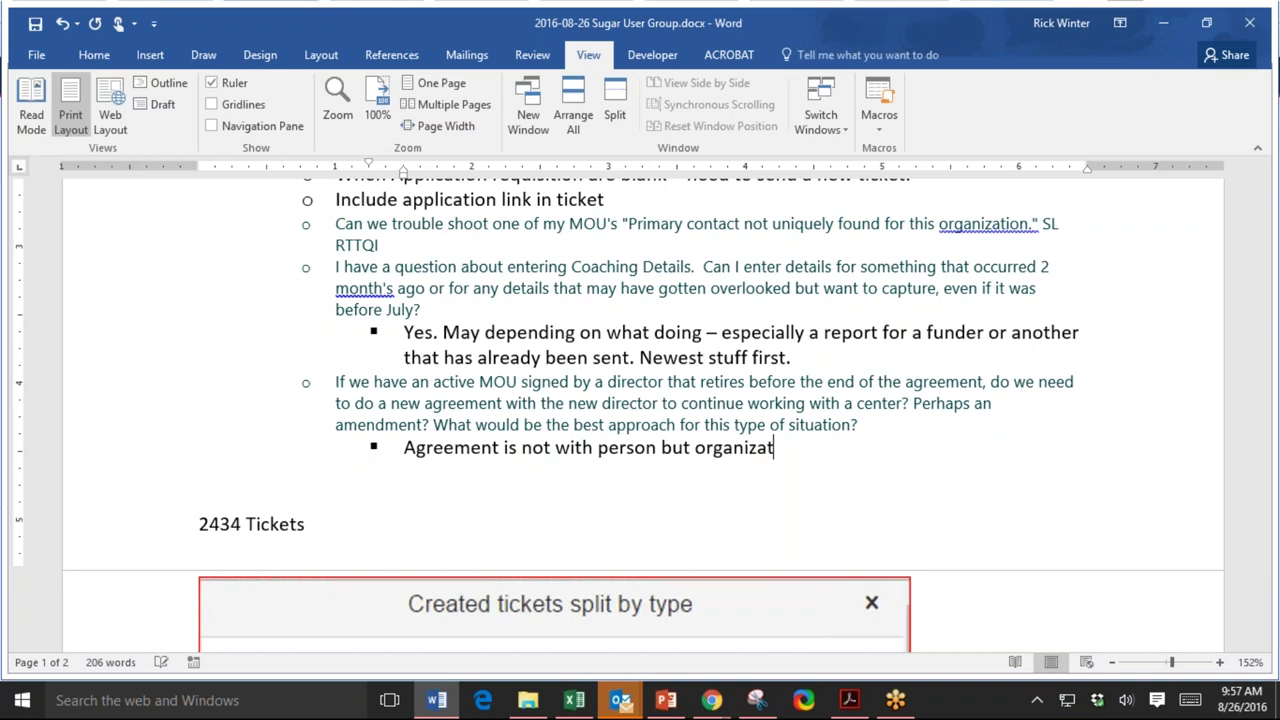
text(ion – in most )
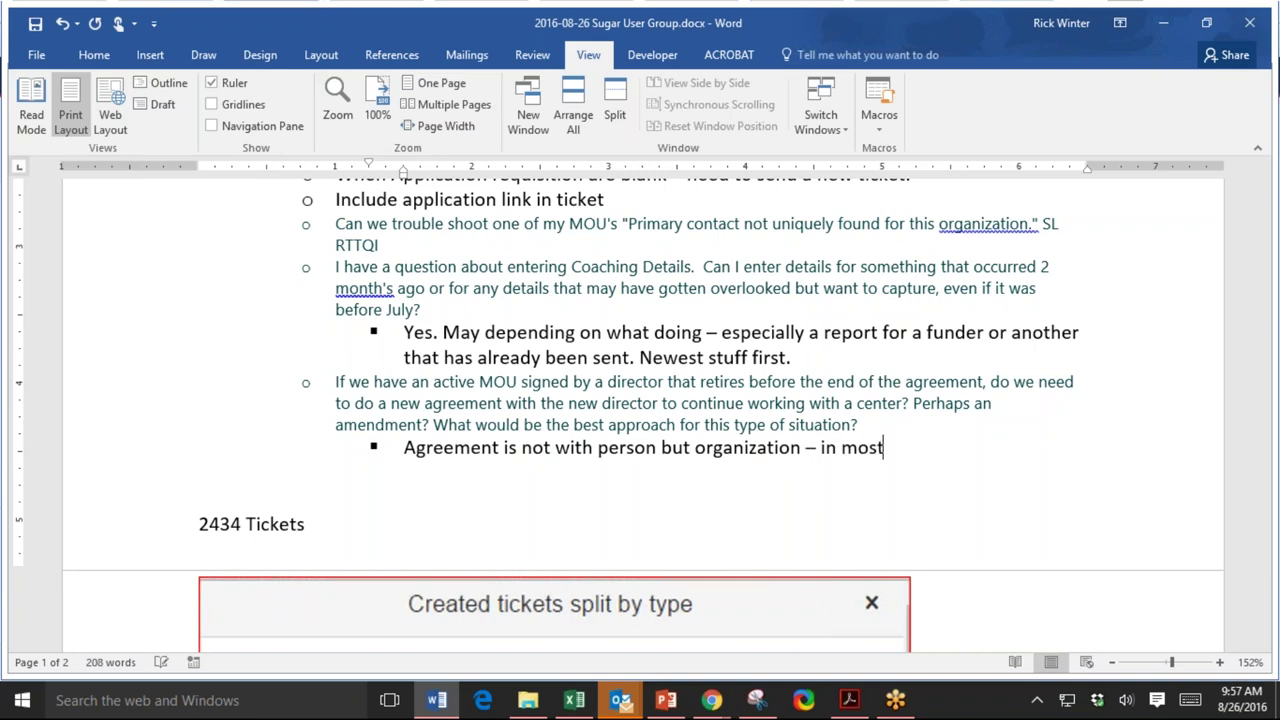
text(circumstances)
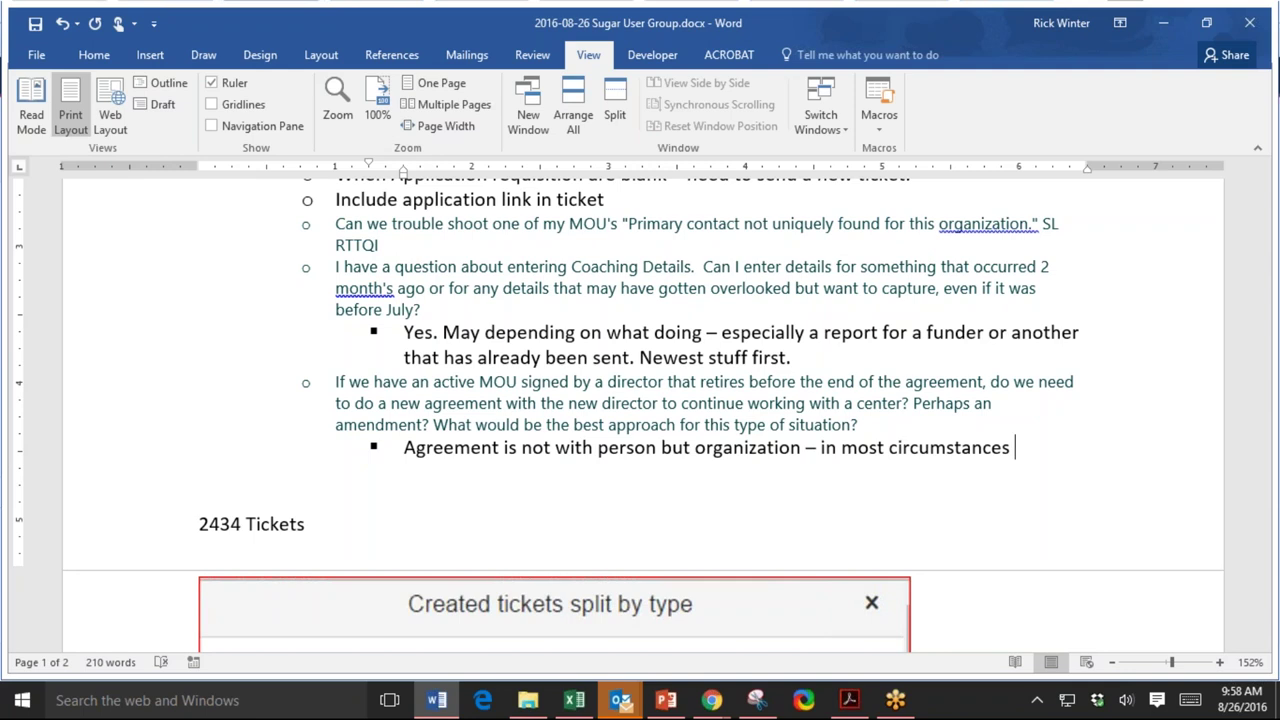
text( don't need to )
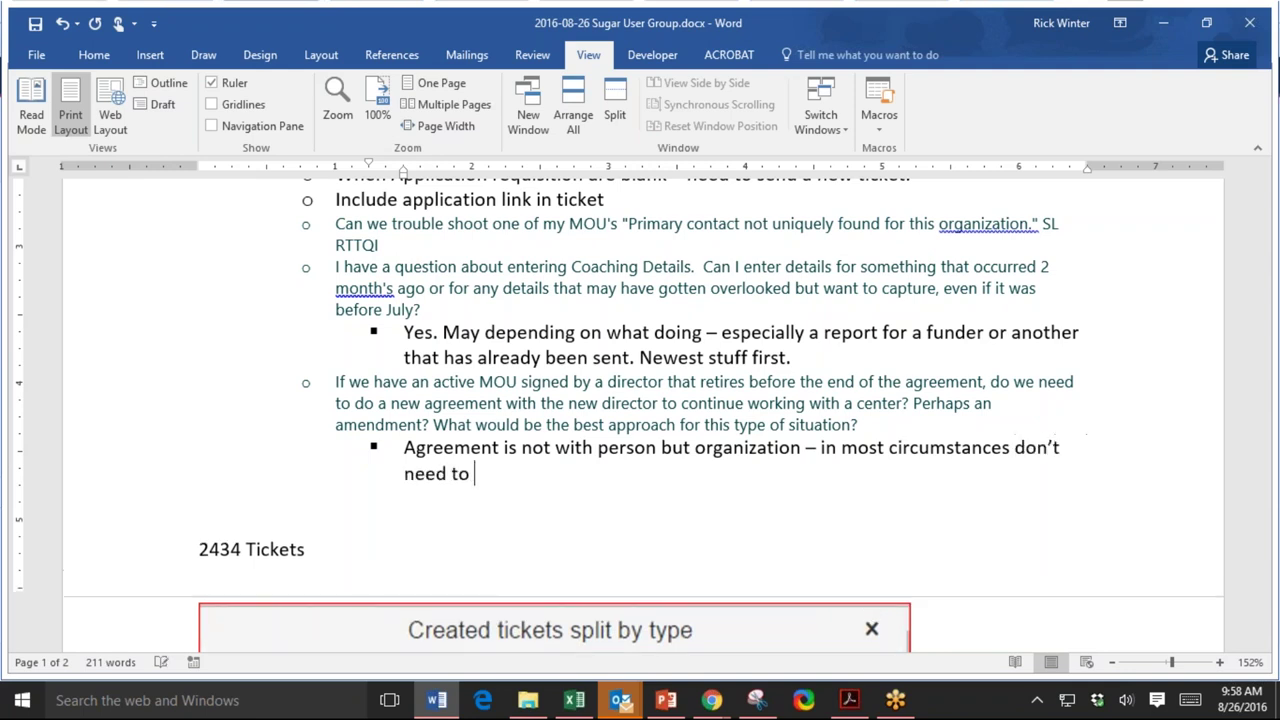
text(do an agreemen)
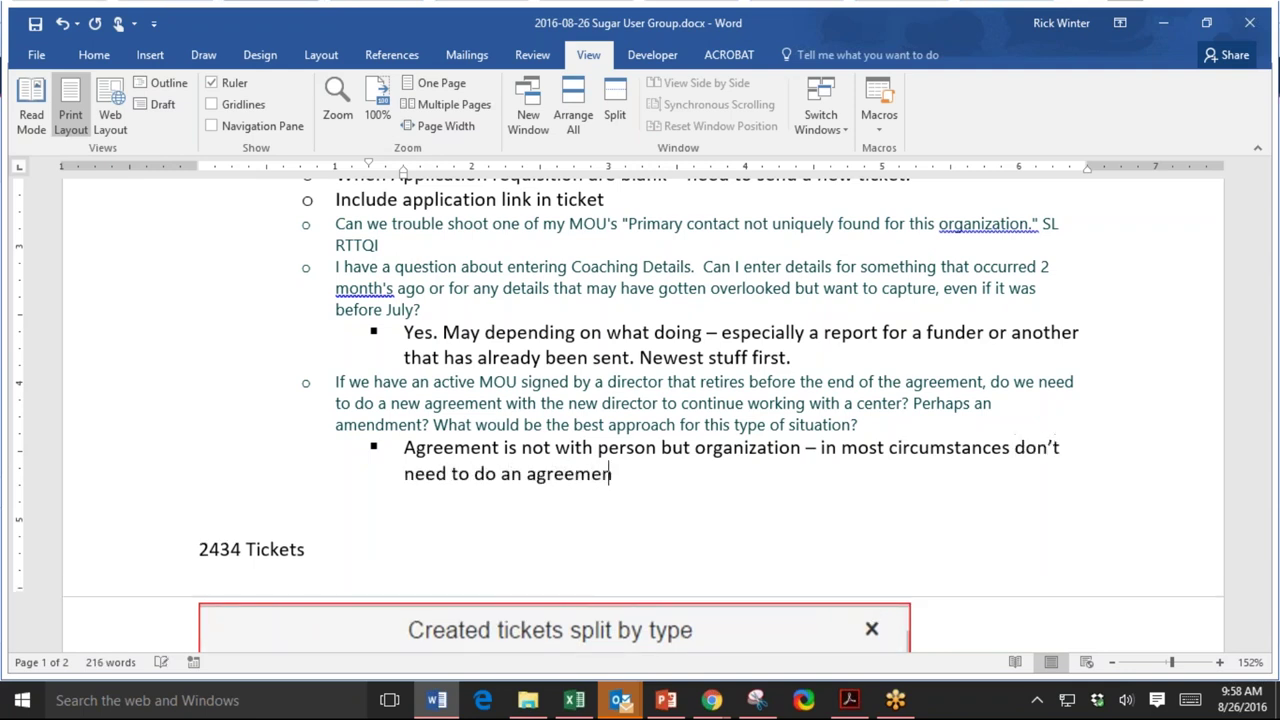
text(t.)
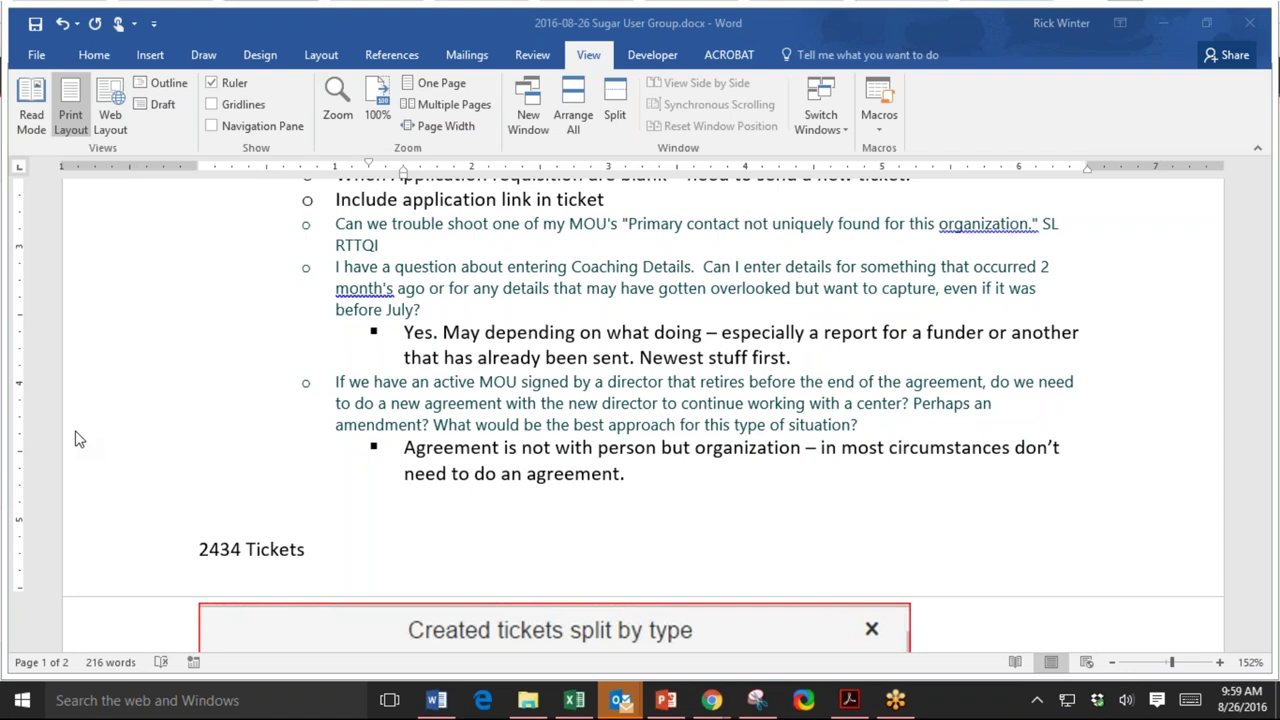
Add a second answer bullet labelled as the colleague's opinion and paste the comment about contractual obligations after a CEO resigns as text only.
click(580, 480)
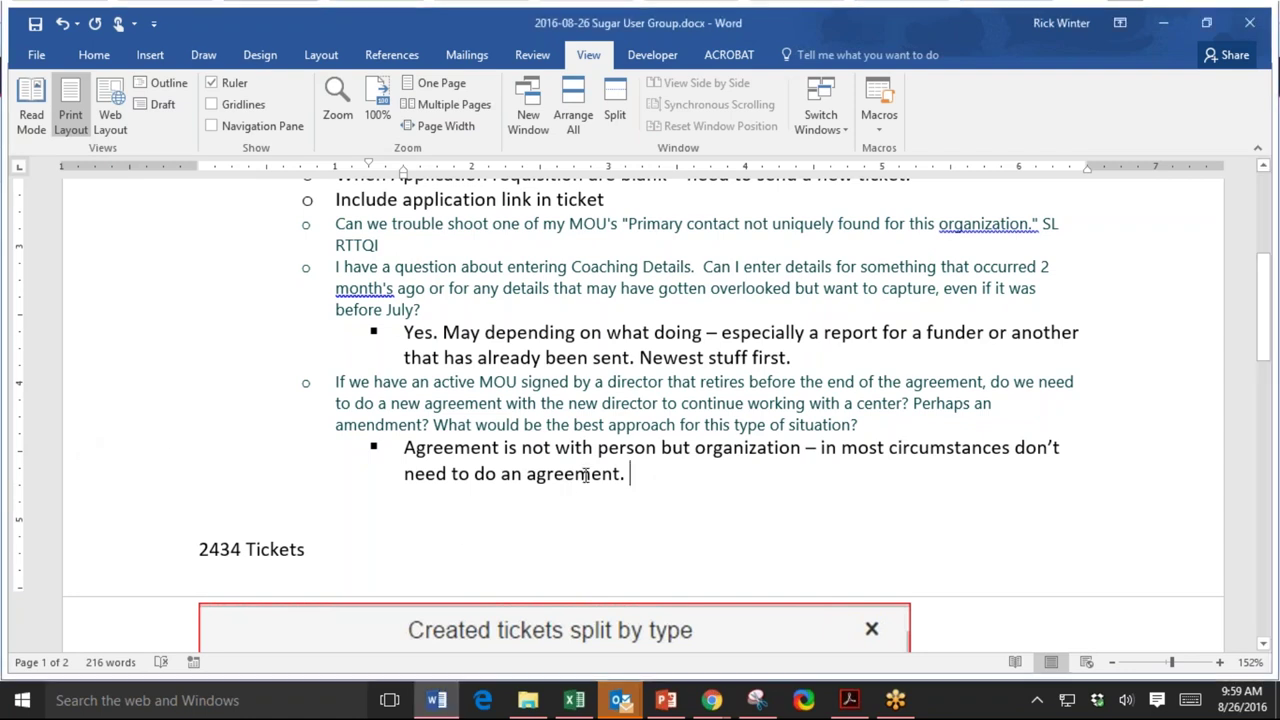
key(Return)
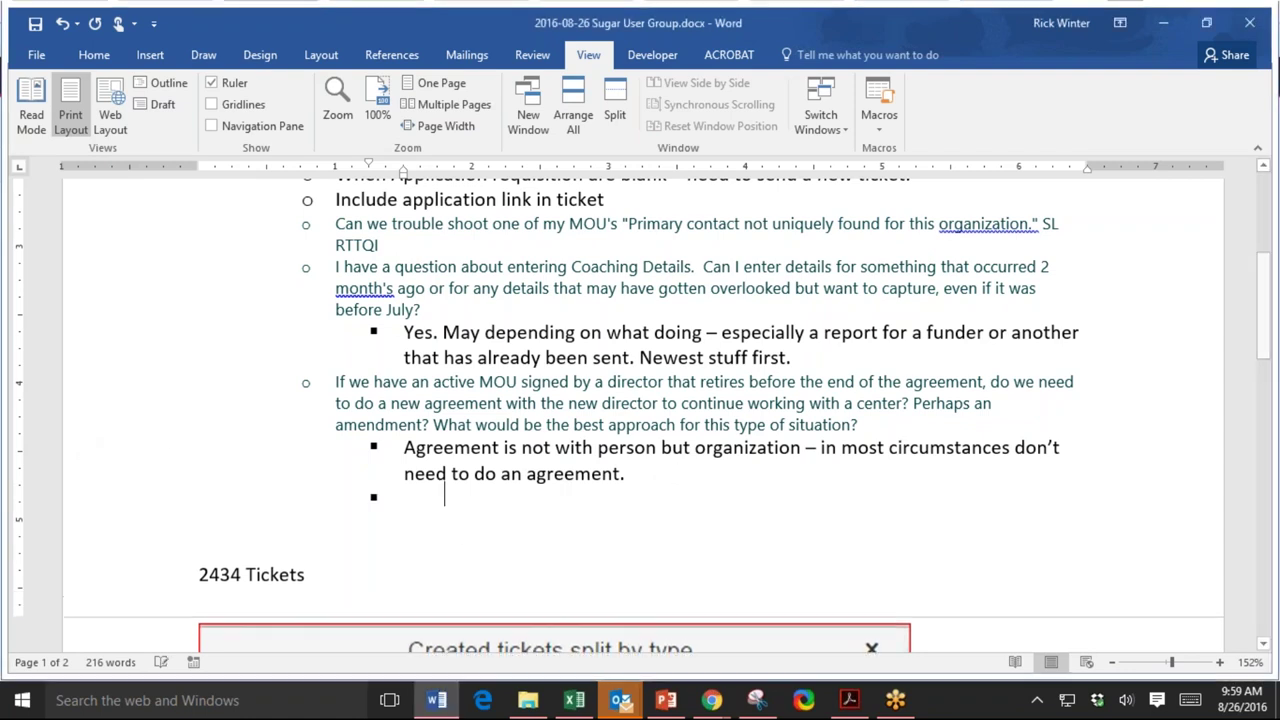
text(Phil's O)
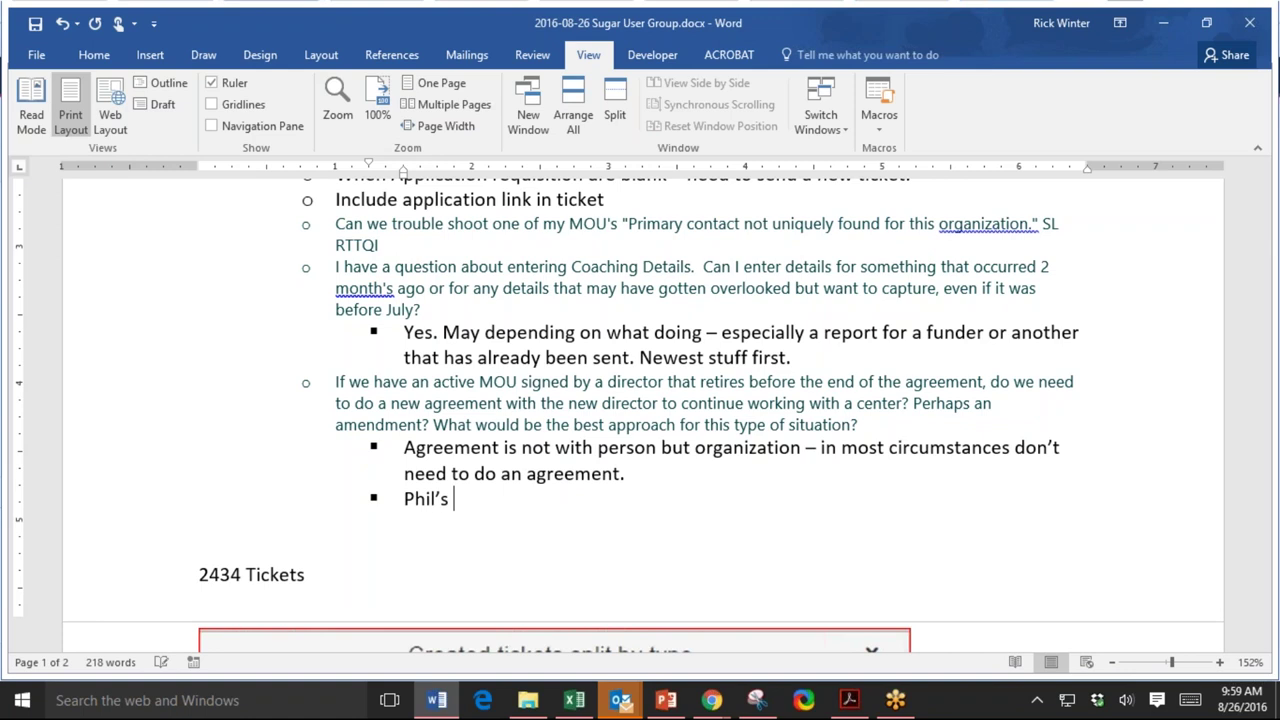
text(pinion:)
text(agree. just because a ceo resigns, it doesn't nullify any previously established contractual obligations. i suppose the question is whether or not the MOU has the same standing as a legally binding contract)
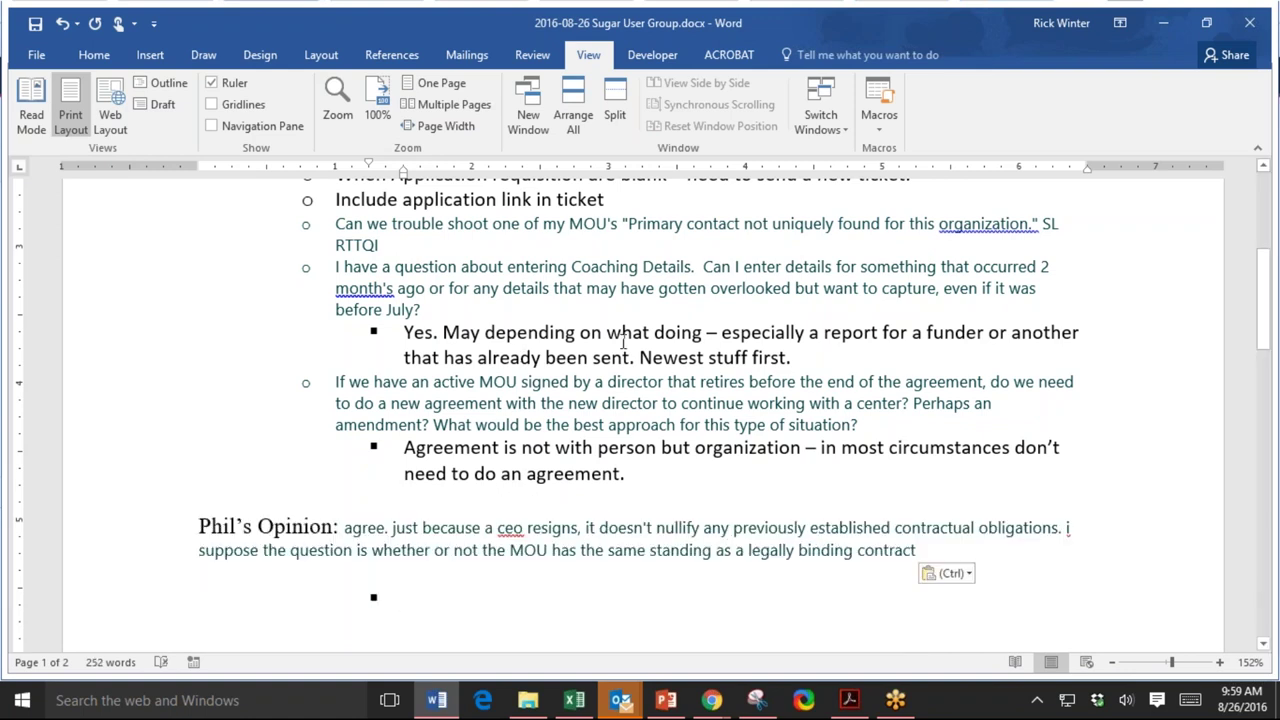
click(950, 573)
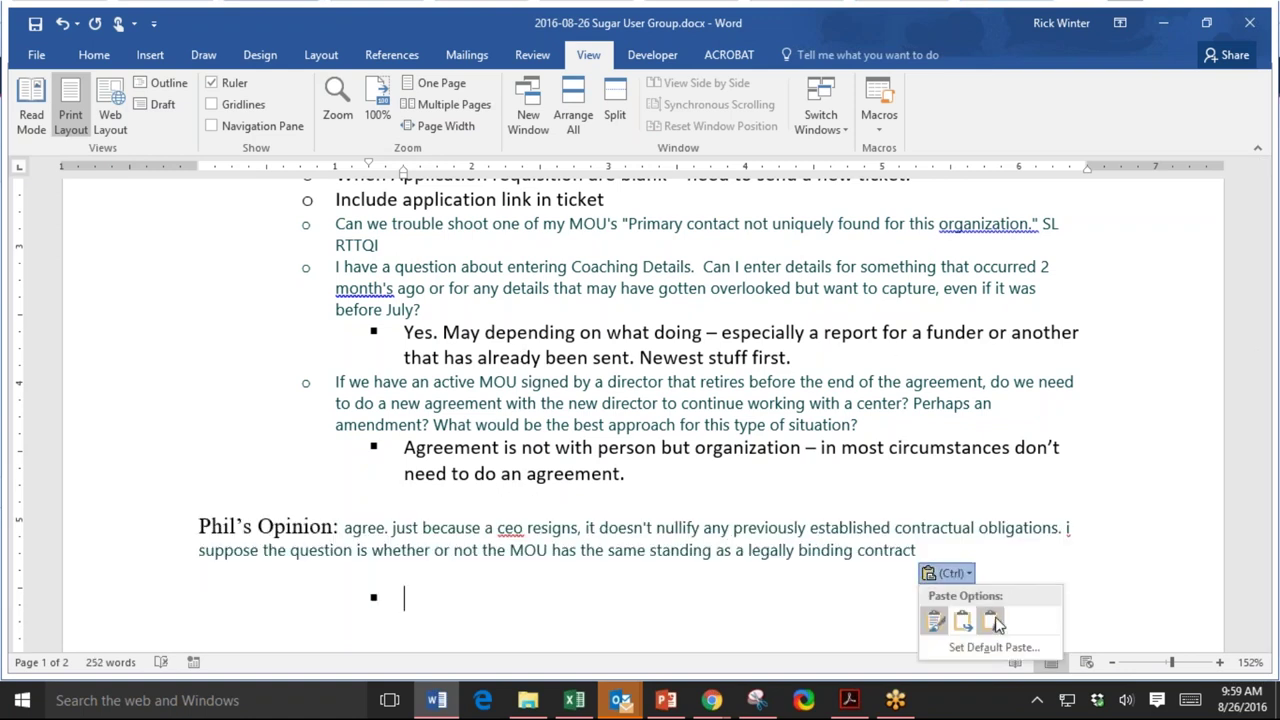
click(992, 610)
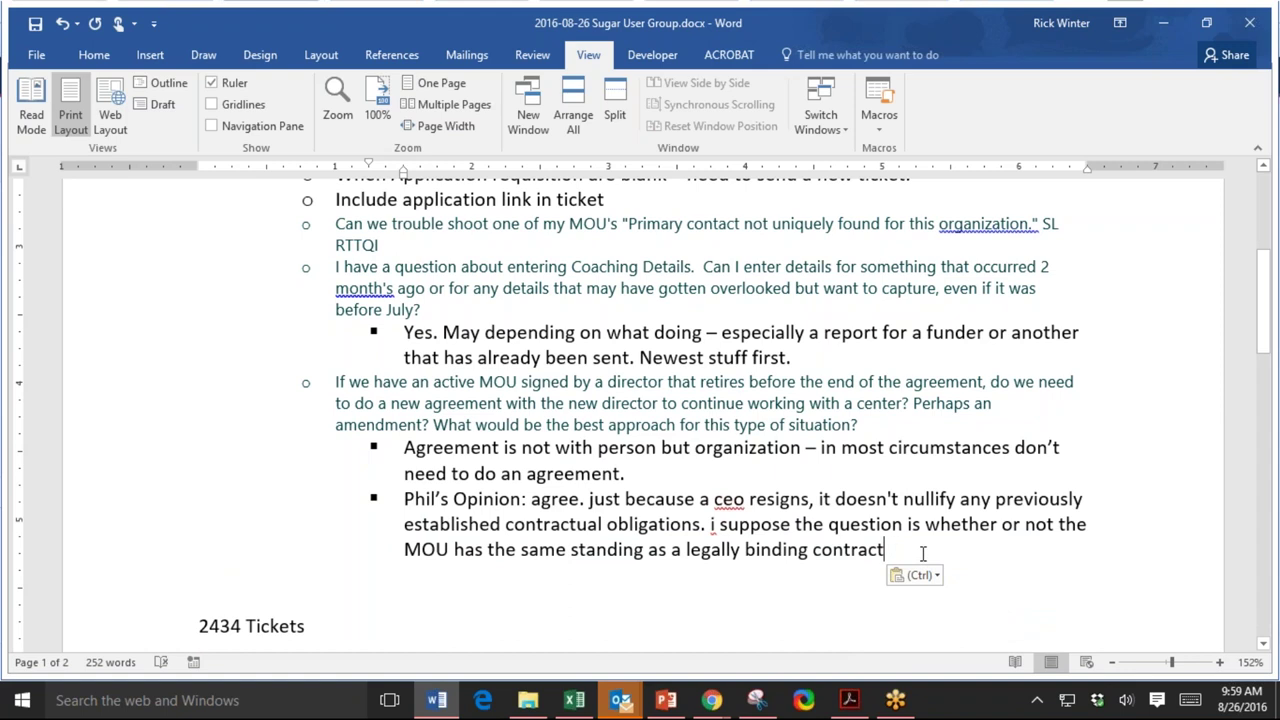
Append "(but will double-check)" to the end of the colleague's opinion bullet.
text(()
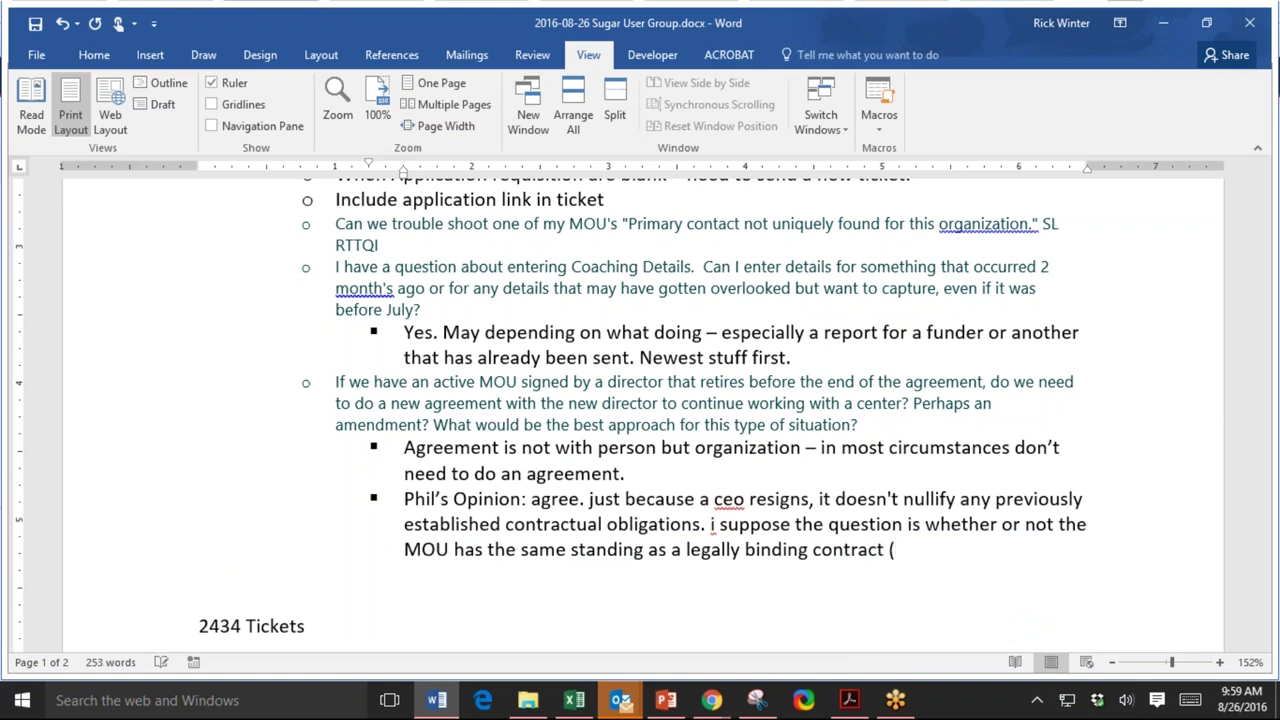
text(but will double-che)
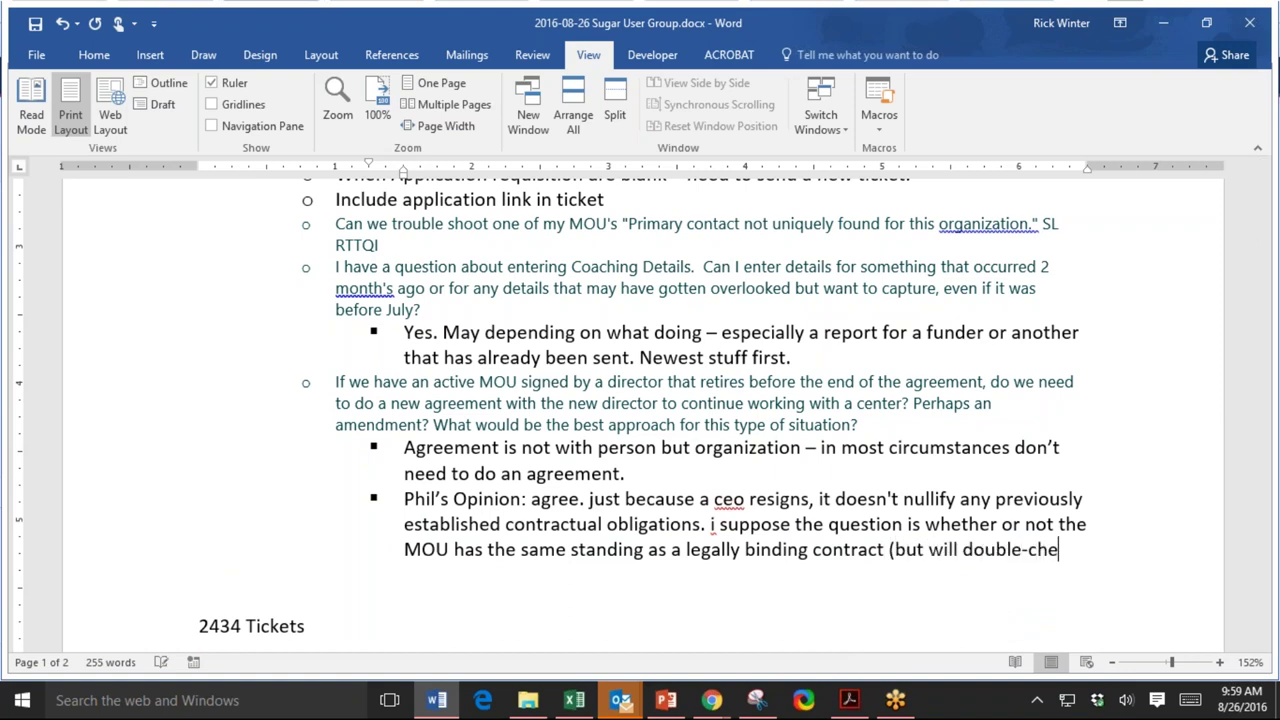
text(ck))
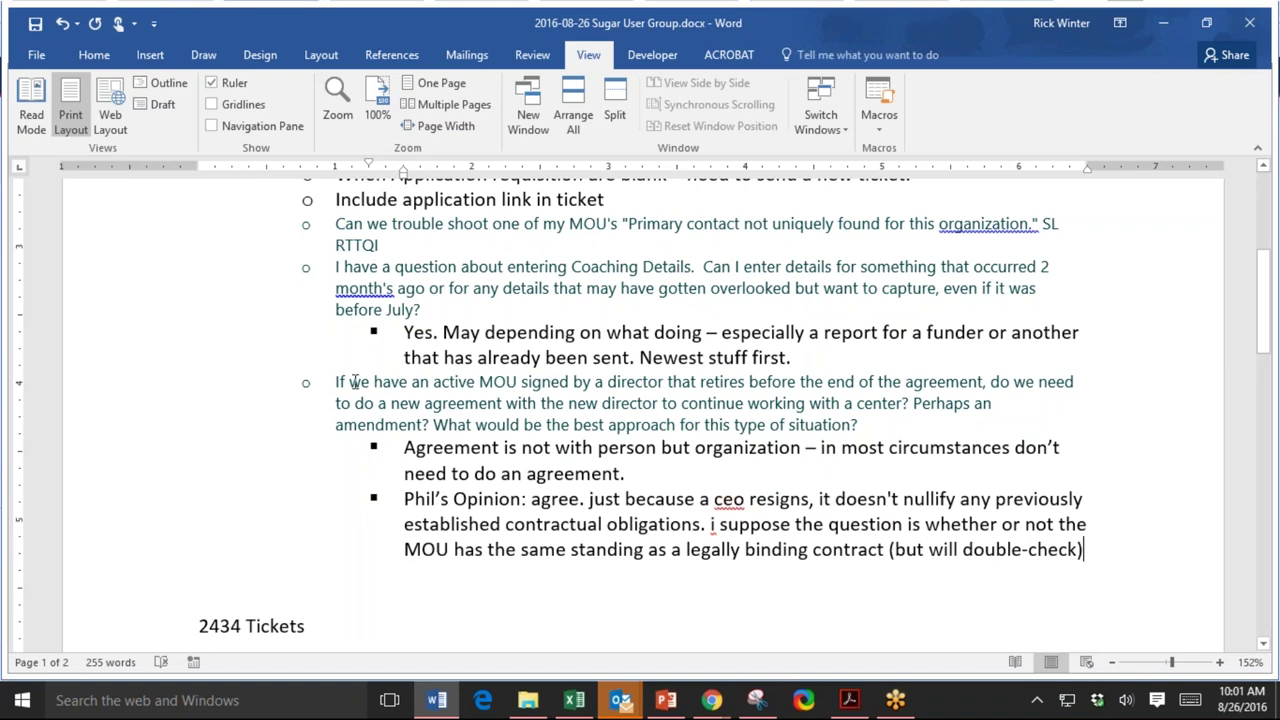
Highlight "If we have an active MOU signed by a director that retires before the end of the agreement" in yellow.
drag(335, 381, 983, 388)
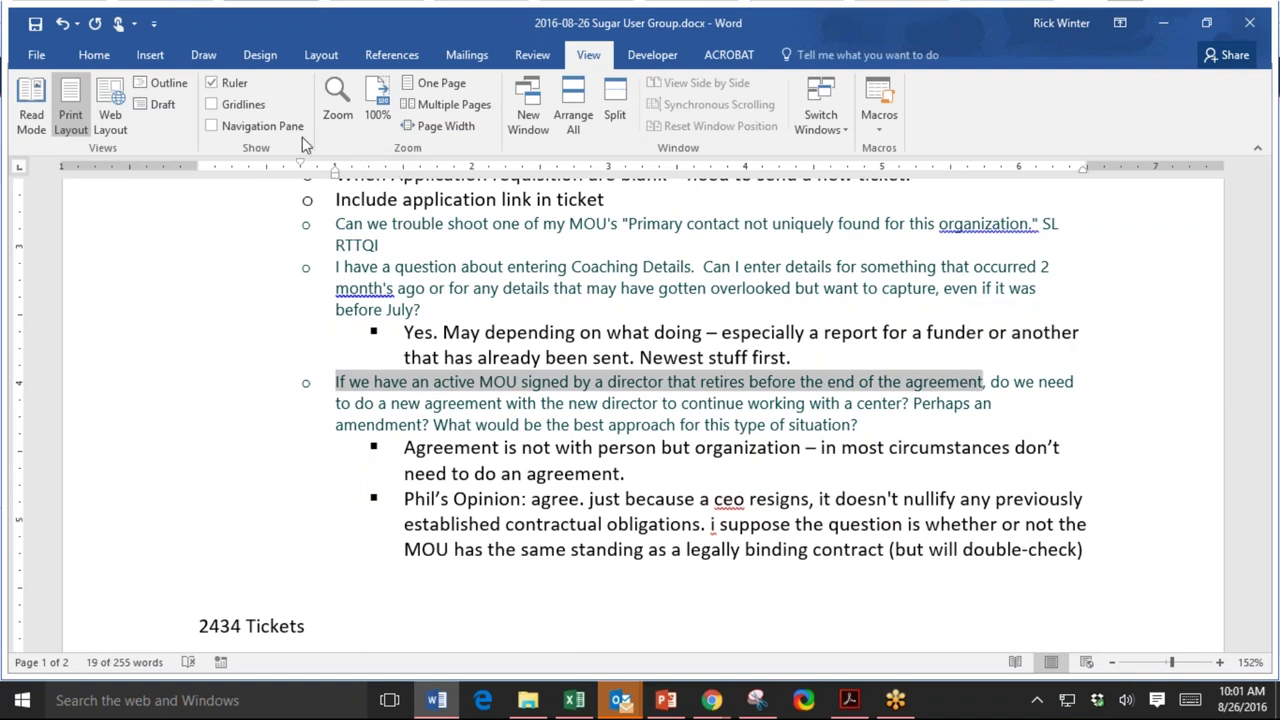
click(94, 55)
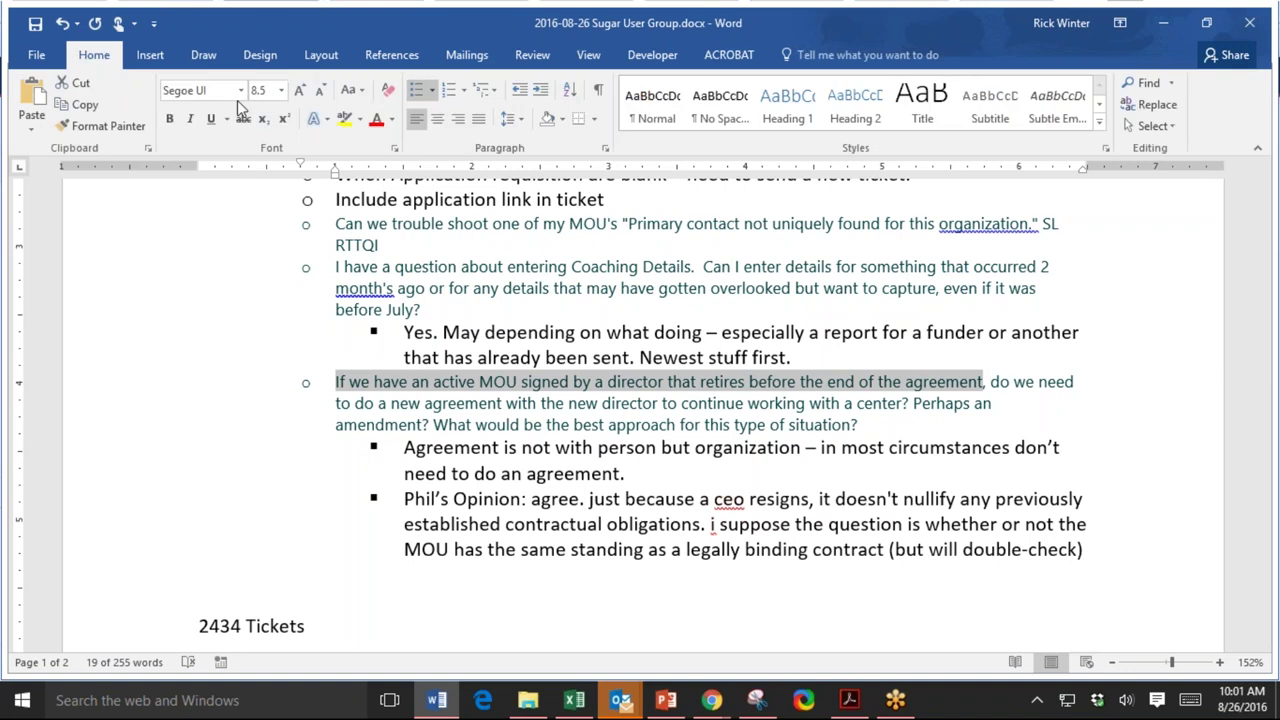
click(343, 120)
click(349, 395)
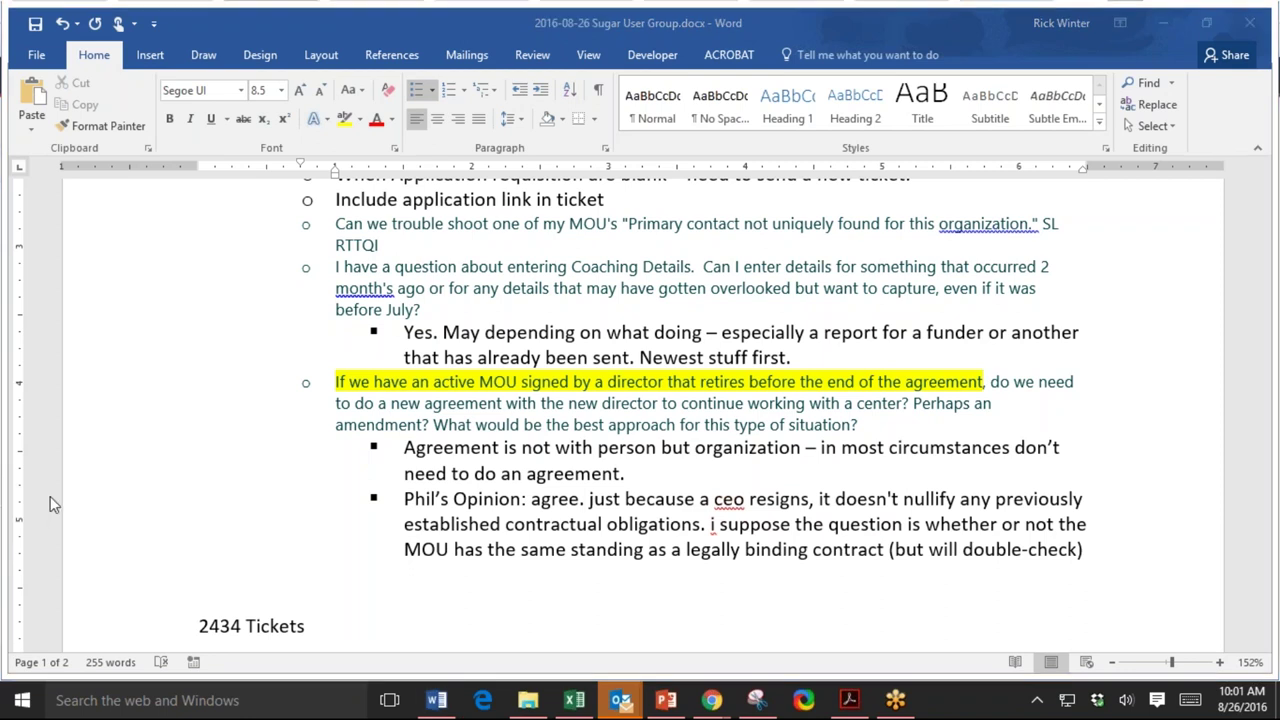
Add a sub-bullet under User questions and paste the question about sending monthly reports to OEC as text only.
click(438, 564)
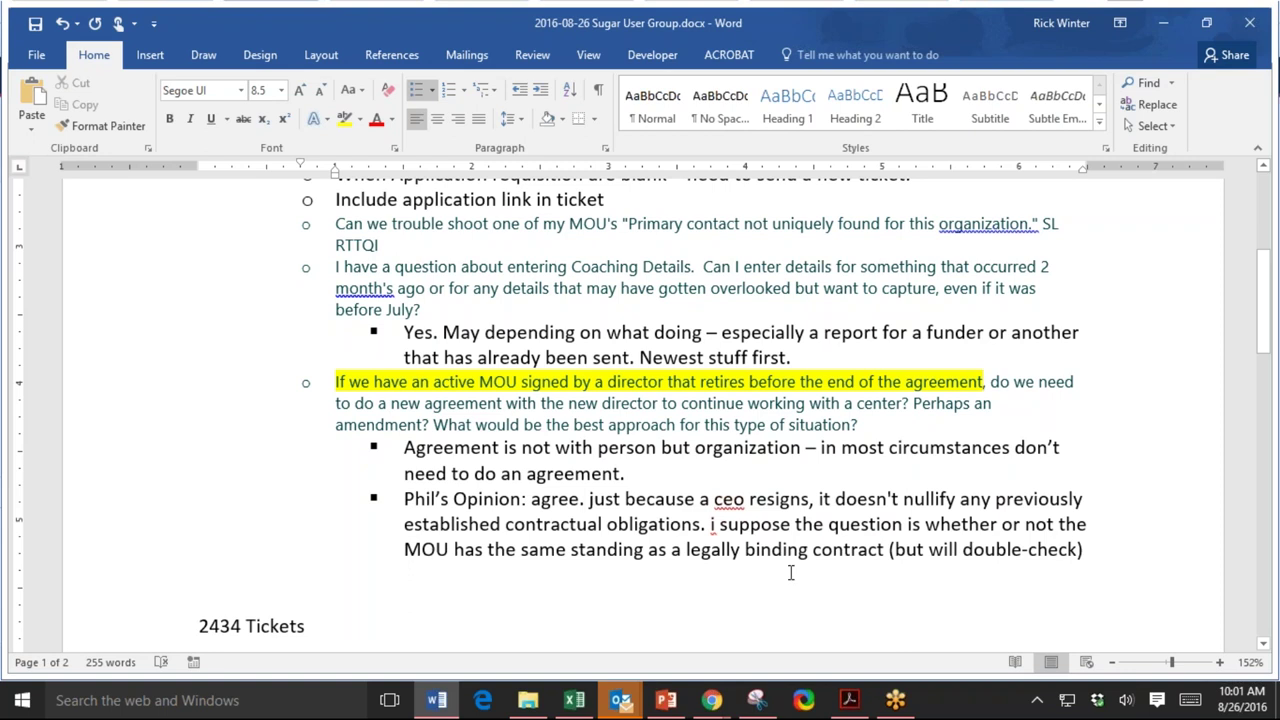
click(1090, 556)
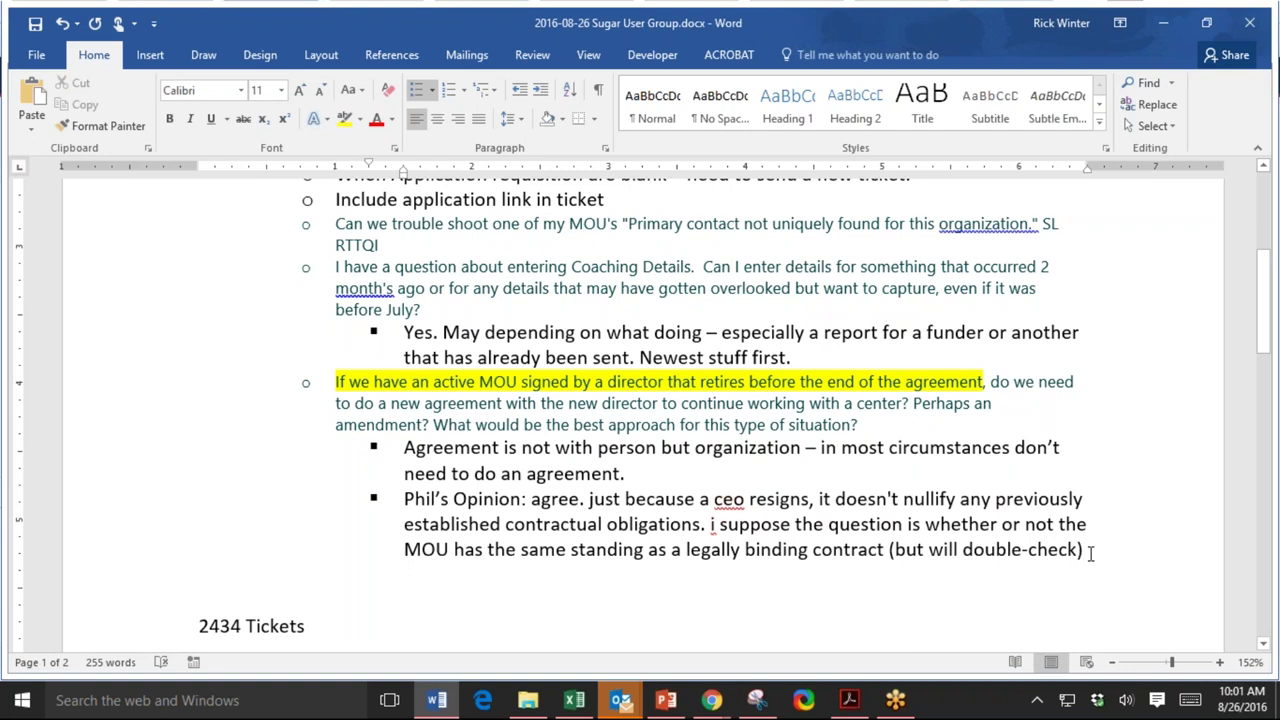
key(Return)
key(shift+Tab)
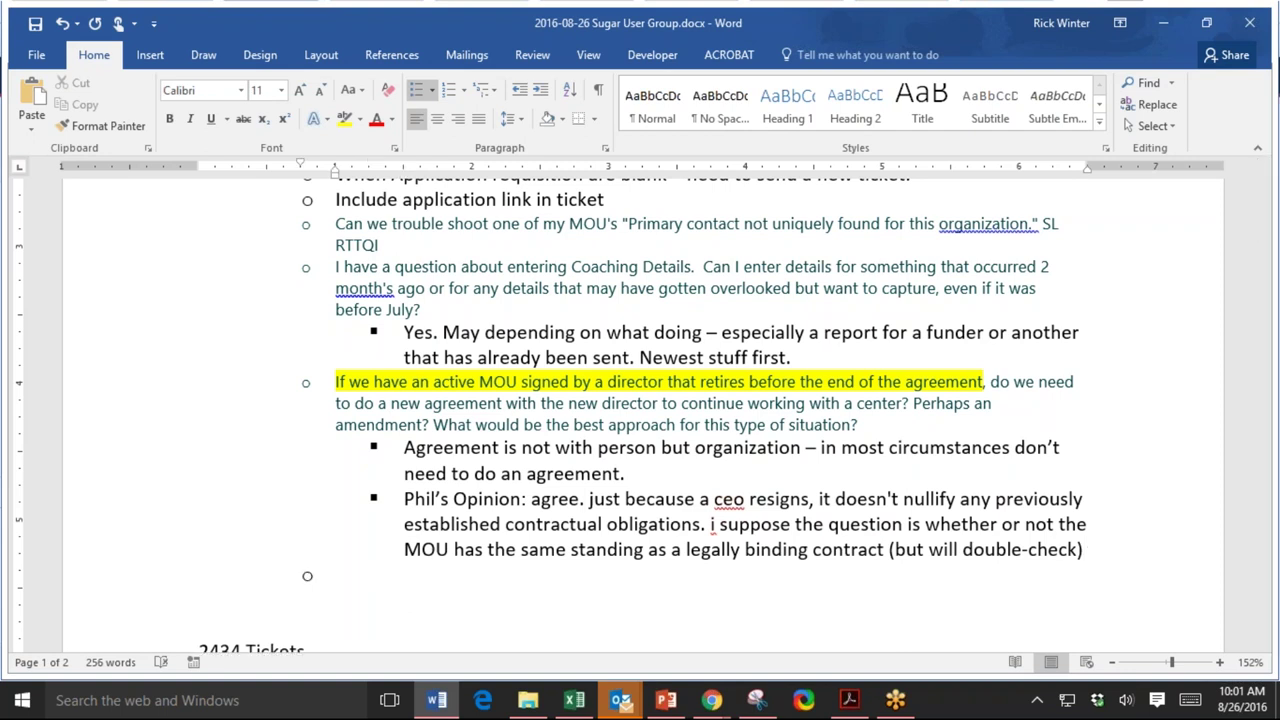
text(I have a question re: monthly reports for OEC.  Are we to send those results to OEC or is OEC pulling those themselves.)
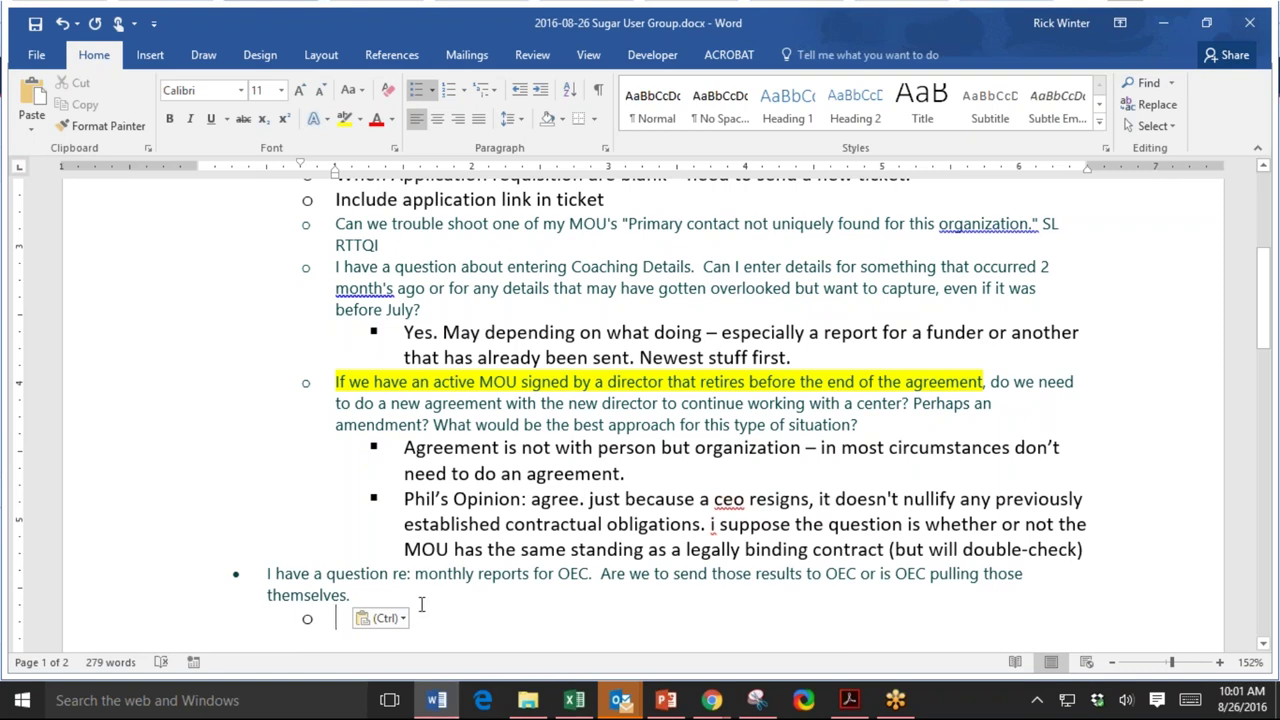
click(381, 618)
click(424, 572)
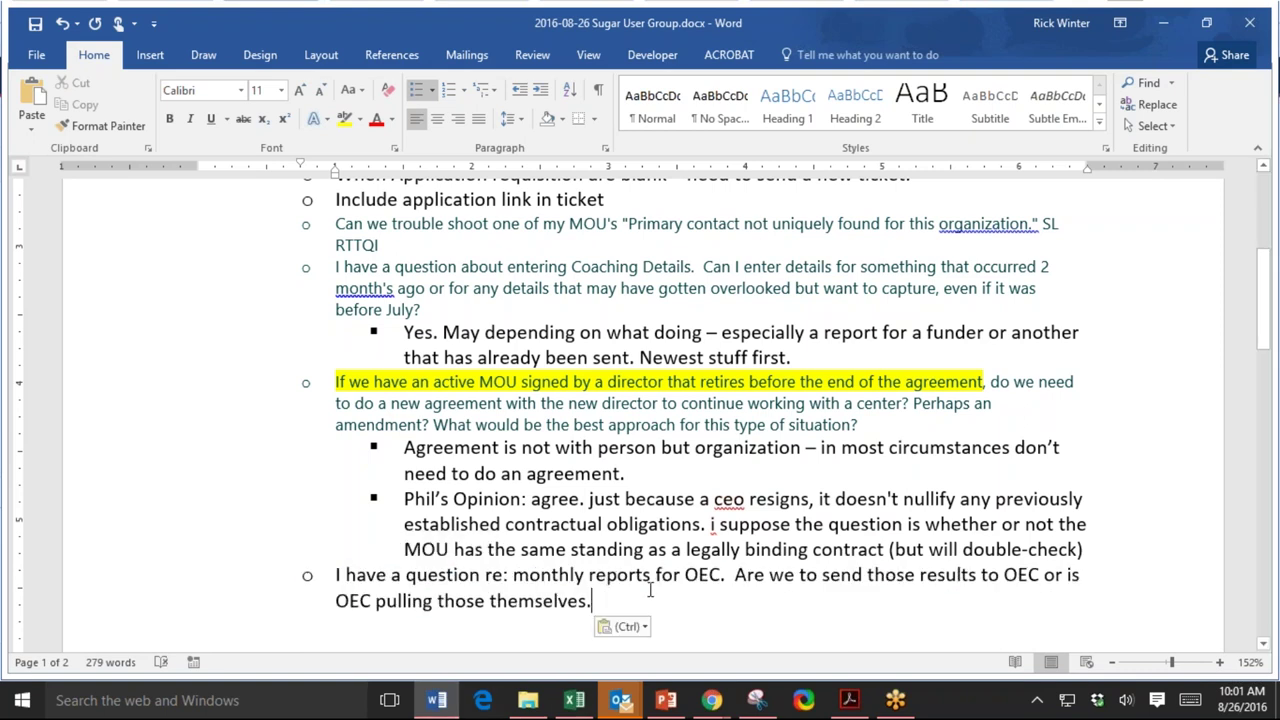
Add an answer sub-bullet under the OEC monthly reports question reading "OEC is pulling reports; monthly cc calls, sugar reports".
key(Return)
key(Tab)
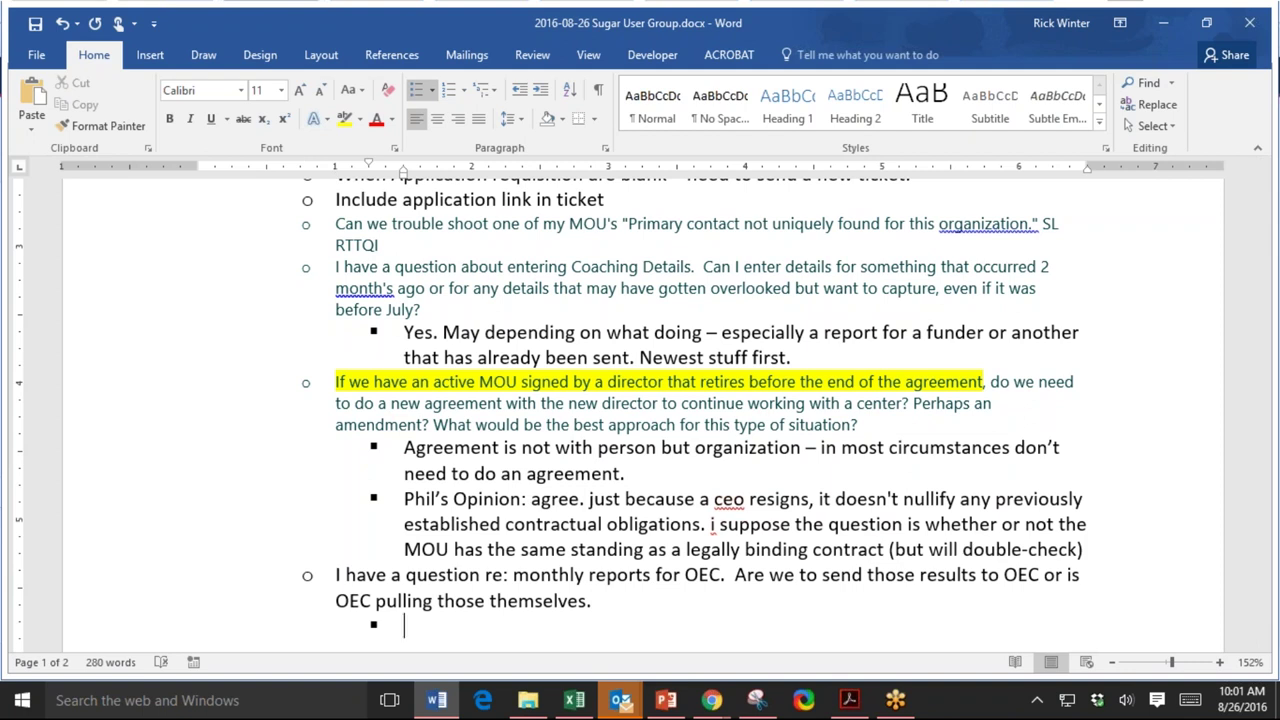
text(OEC is pulling reports)
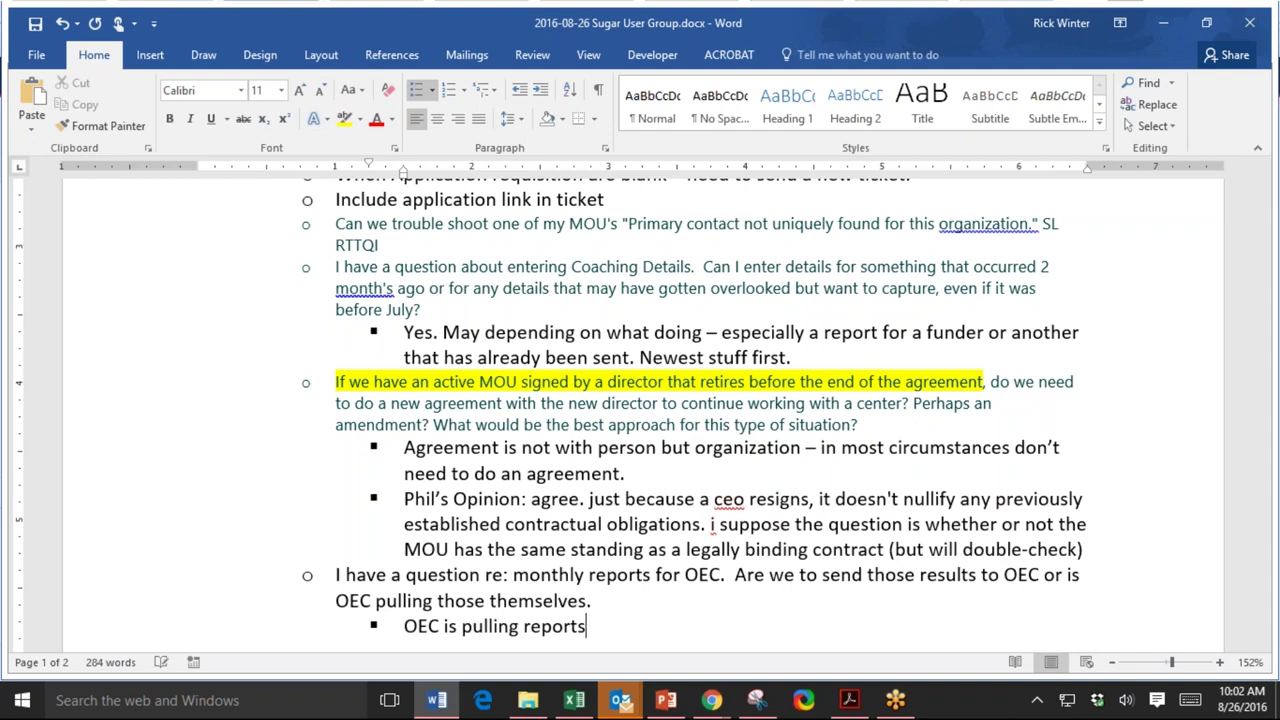
text(; monthly )
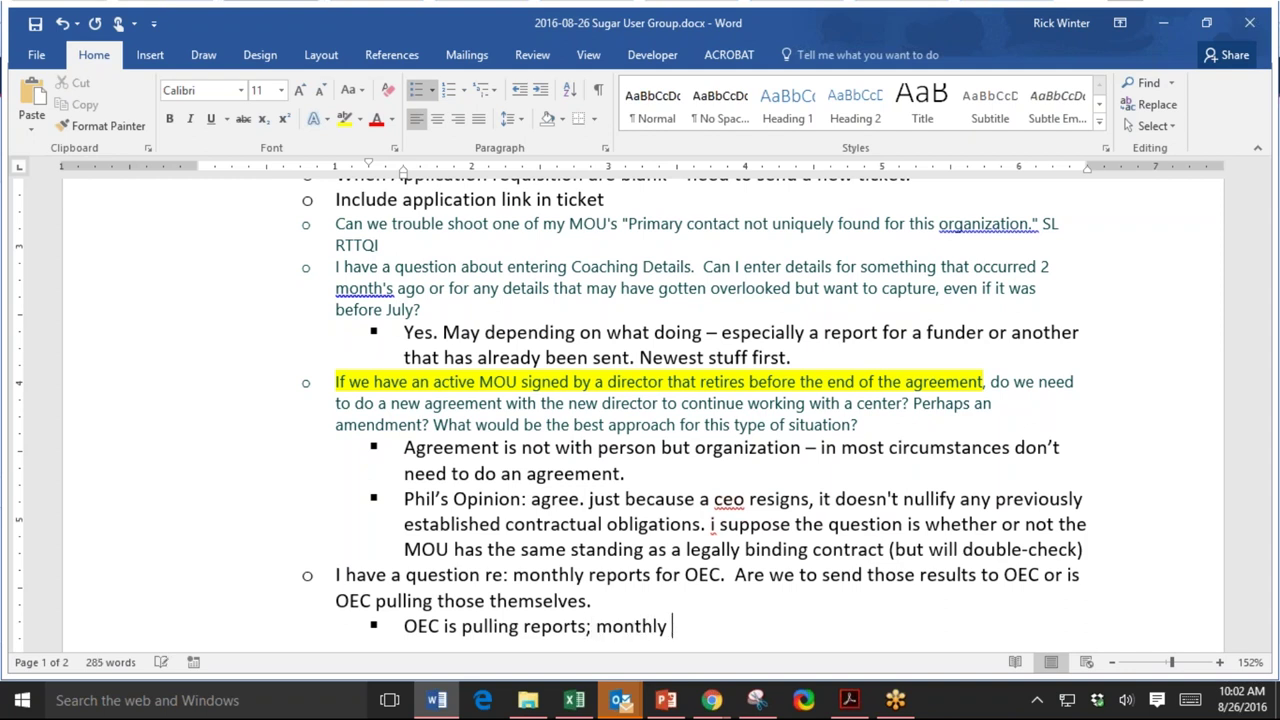
text(cc calls, sugar r)
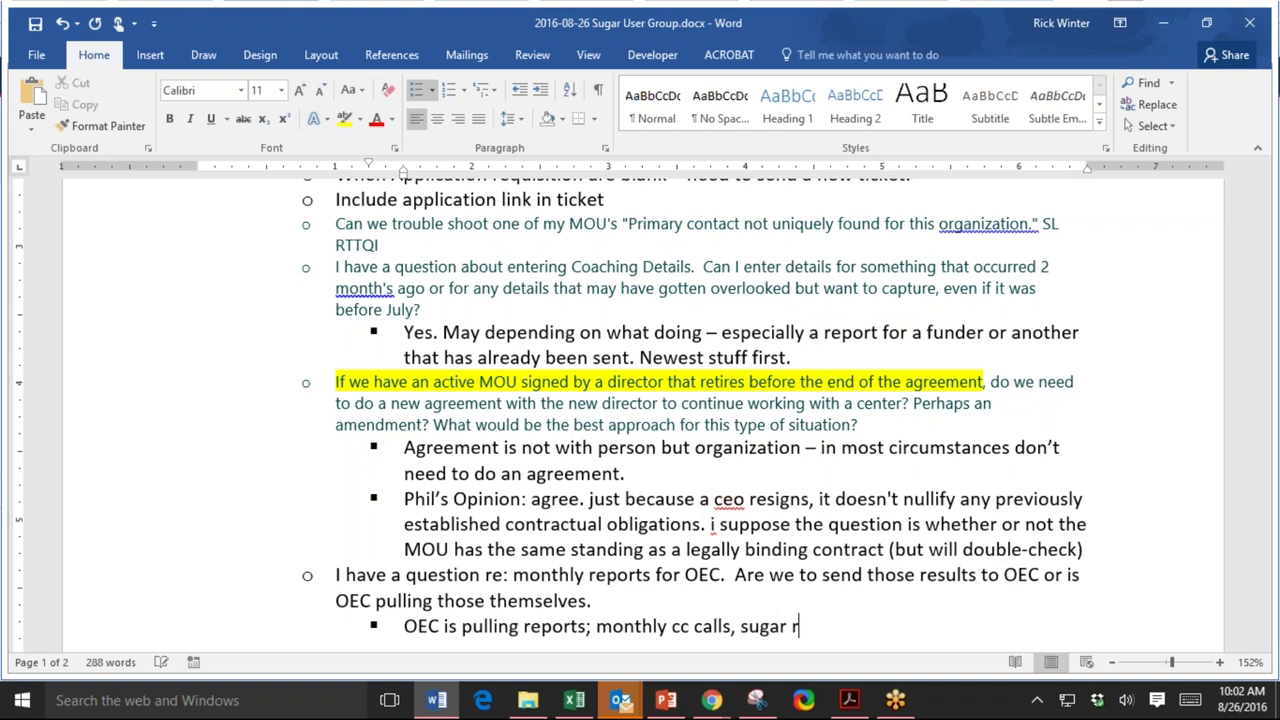
text(epor)
key(BackSpace)
text(orts)
key(BackSpace)
Extend the OEC answer bullet with "; at this time nothing additional, but right now nothing more required".
text(; at t)
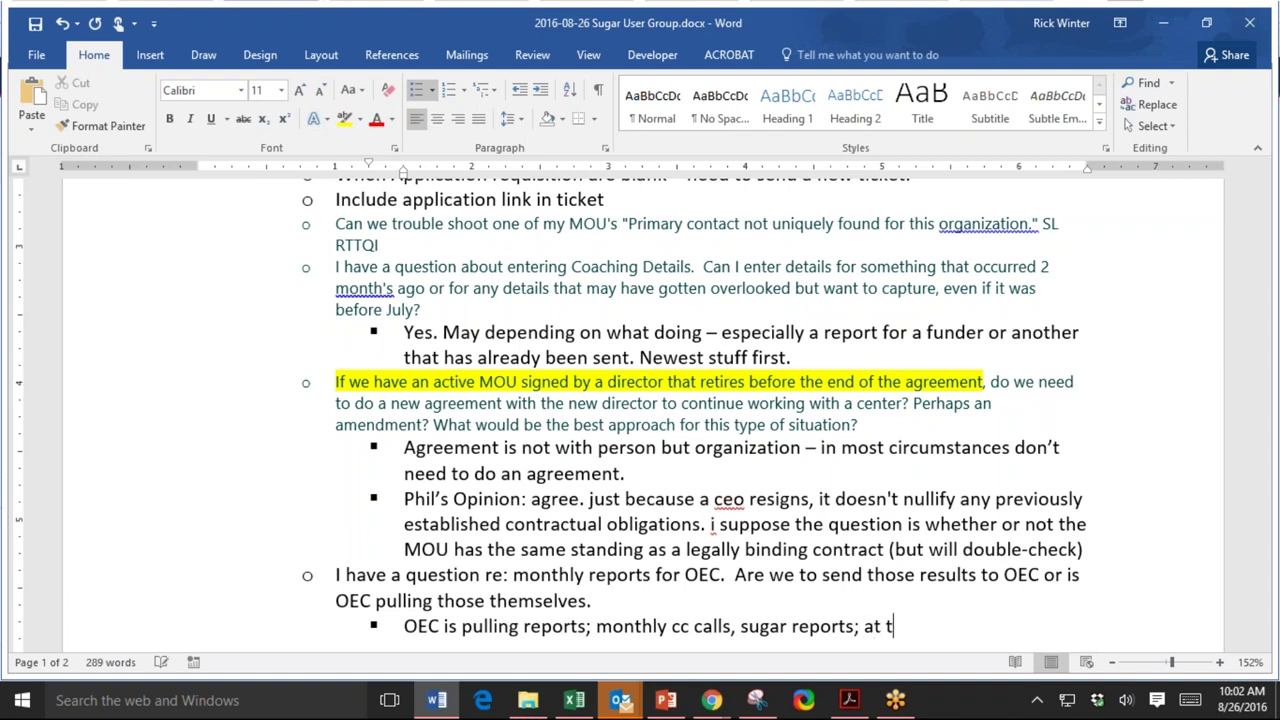
text(his time mo)
key(BackSpace)
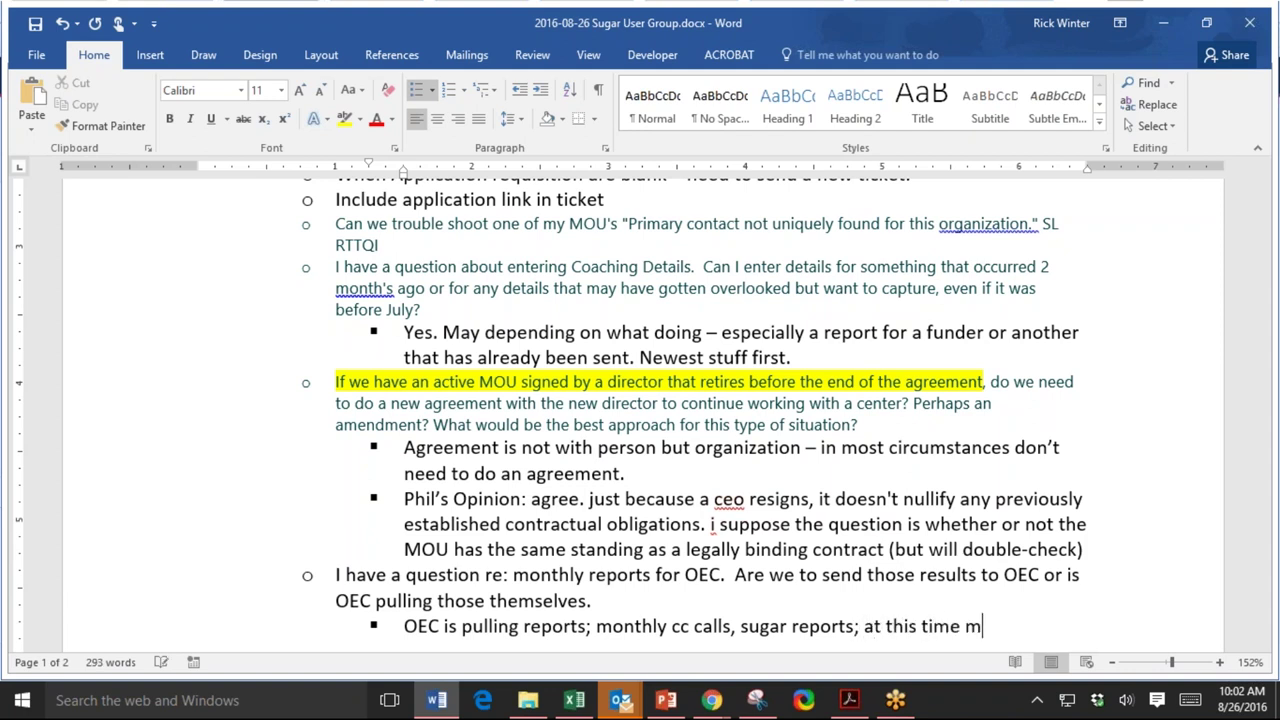
key(BackSpace)
text(nothing)
text( additi)
text(onal, but )
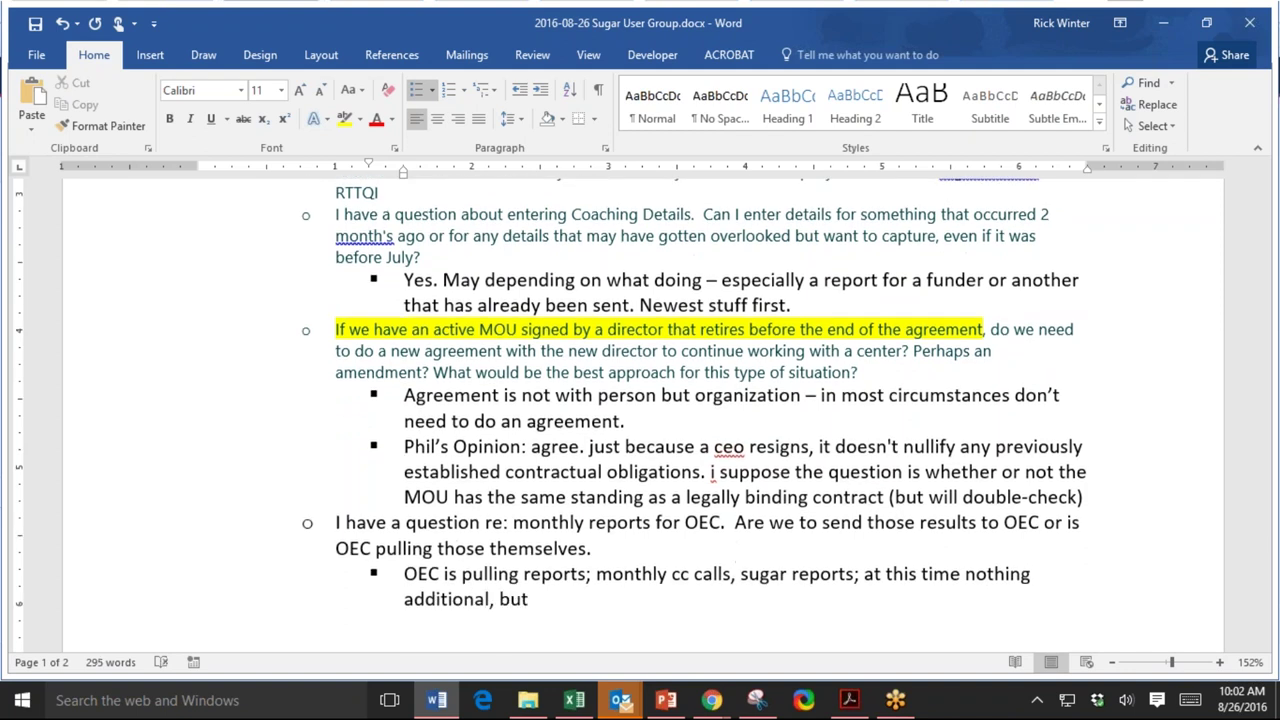
text(right now nothing mo)
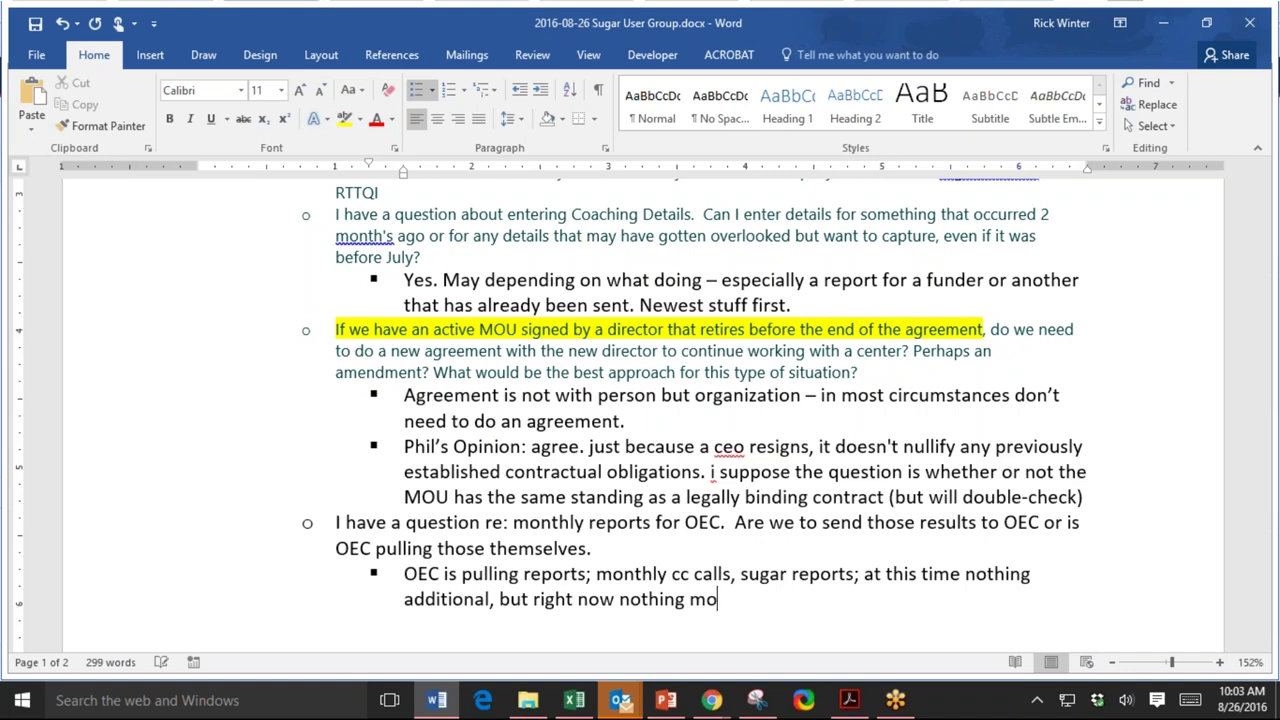
text(re required)
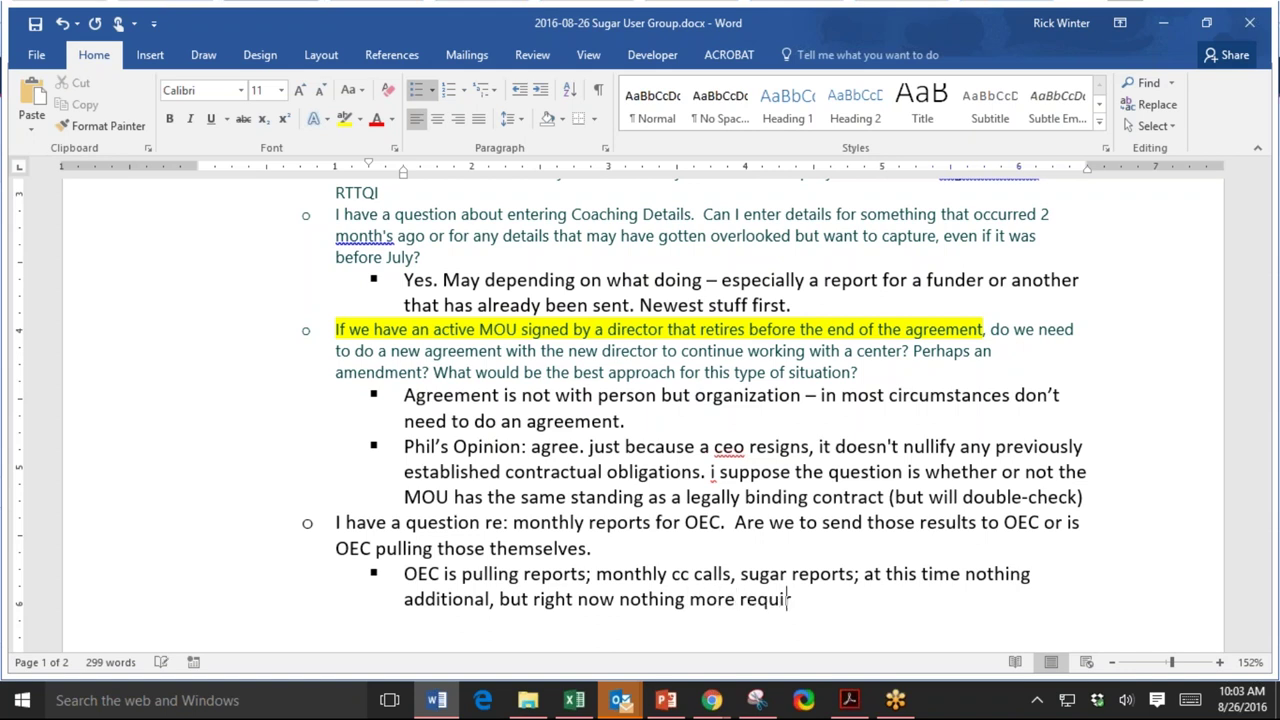